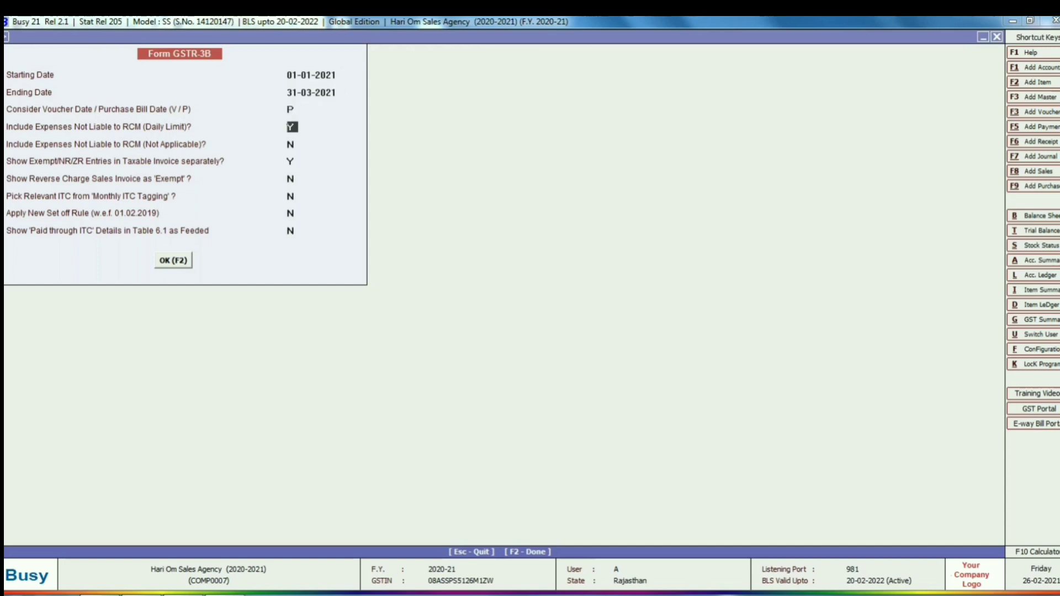
- Generate the Form GSTR-3B report for 01-01-2021 to 31-03-2021 and review its outward supplies and eligible ITC sections
key(F2)
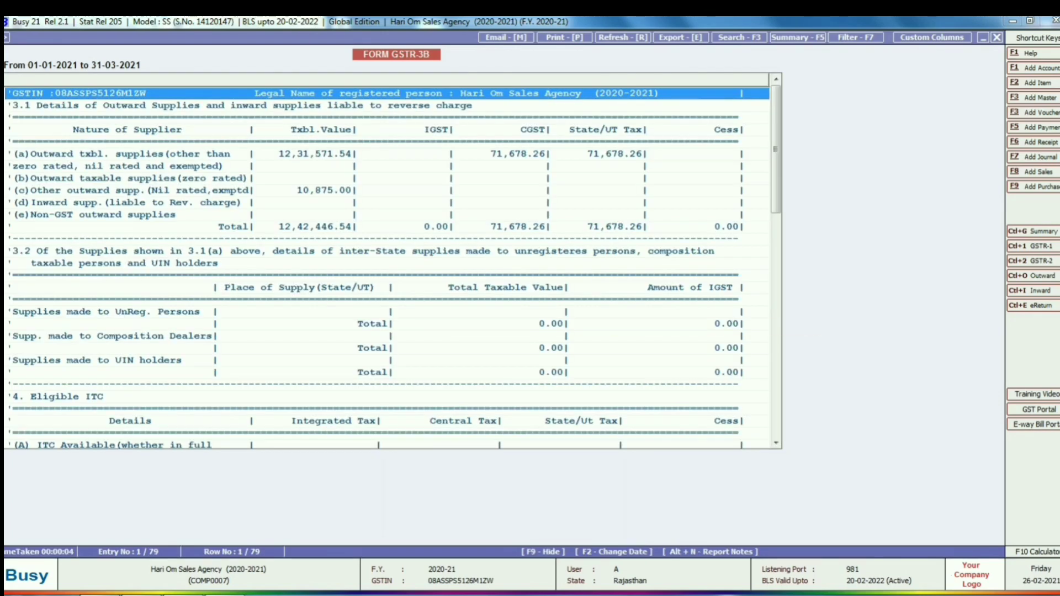
scroll(386, 265, down, 12)
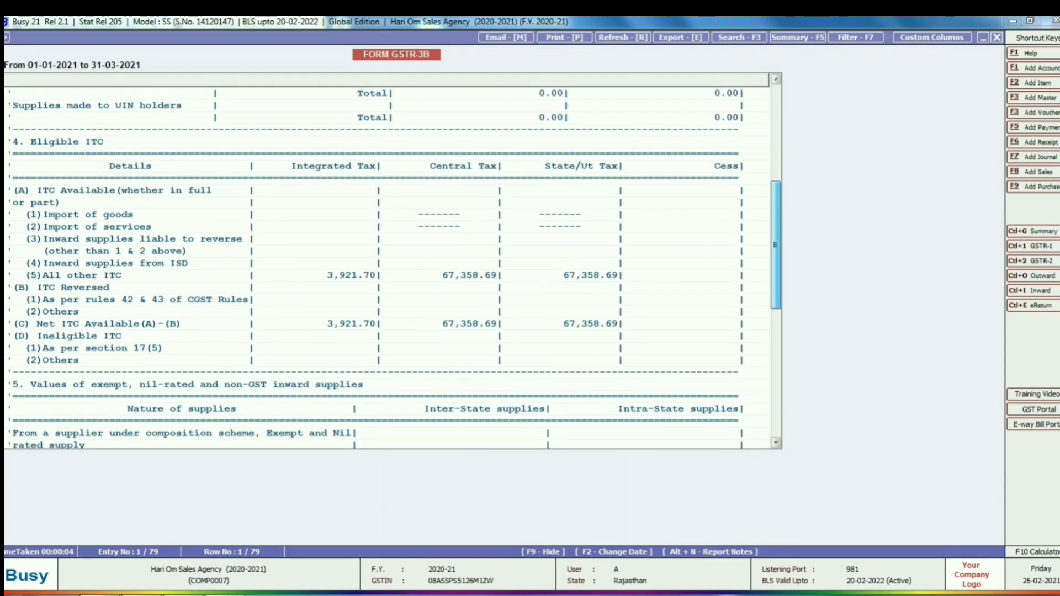
scroll(387, 265, down, 4)
scroll(387, 265, up, 12)
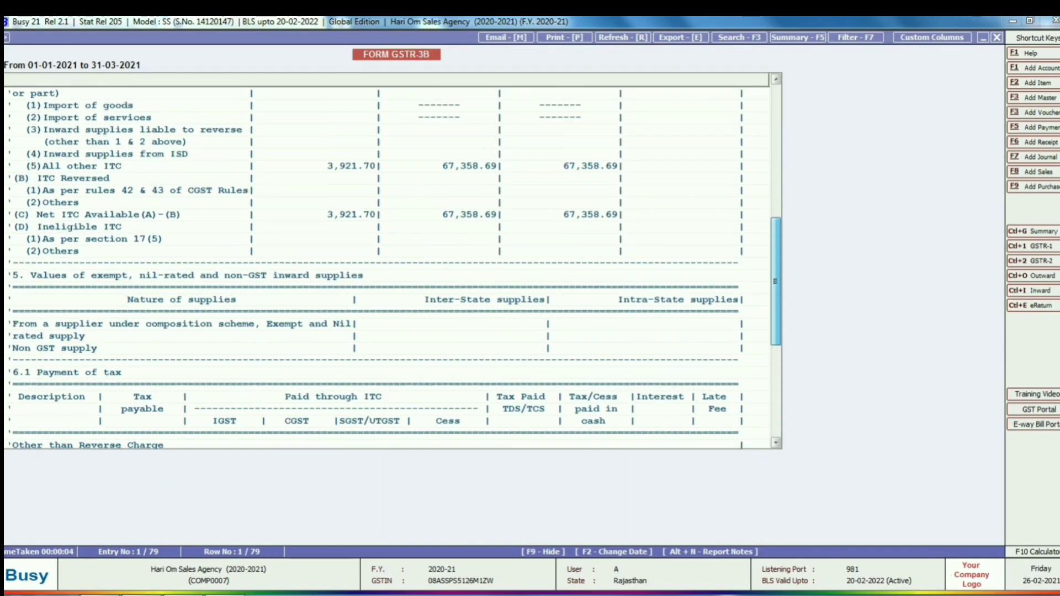
scroll(387, 265, up, 5)
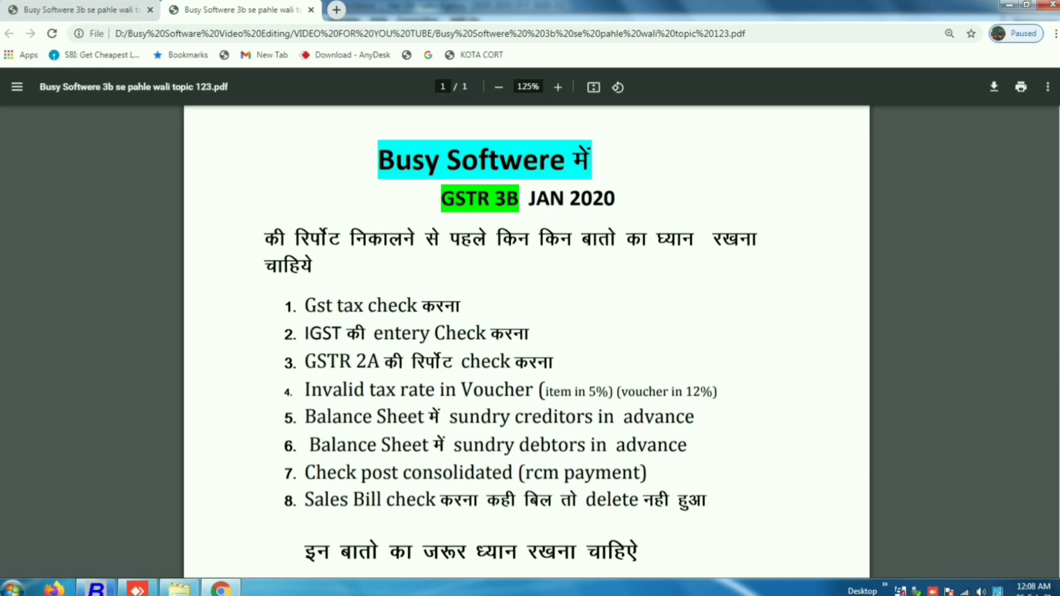
- Switch to Busy, leave the GST Returns list and open the GST Summary report options
mouse_move(96, 588)
click(95, 523)
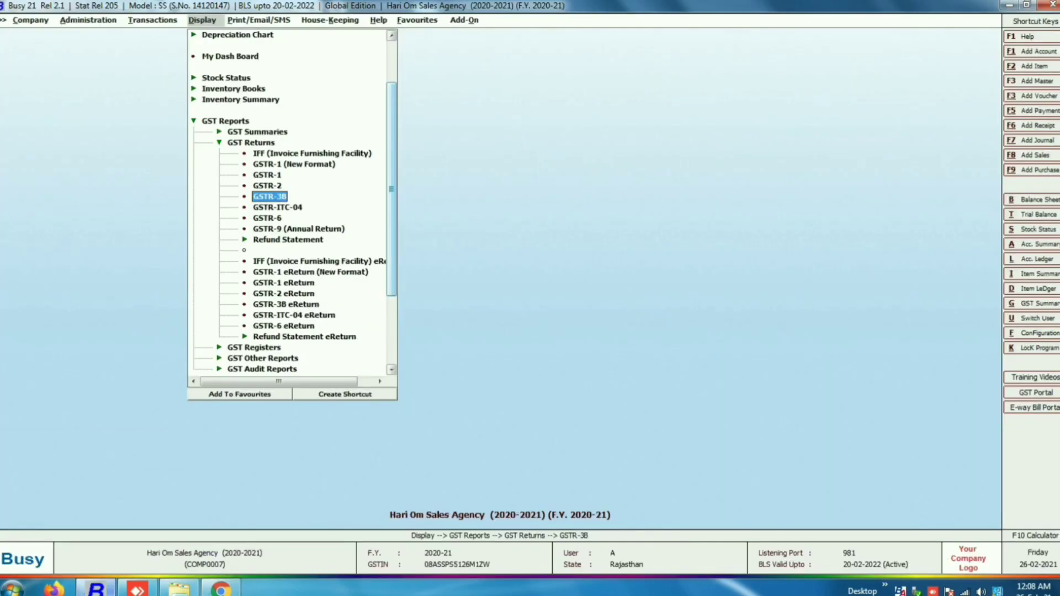
key(Escape)
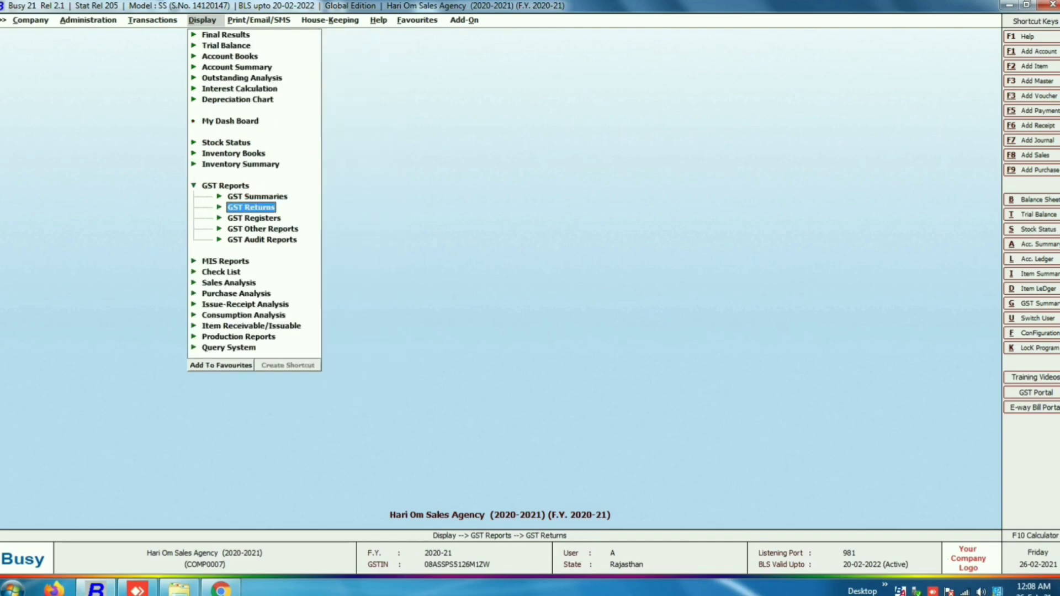
key(Escape)
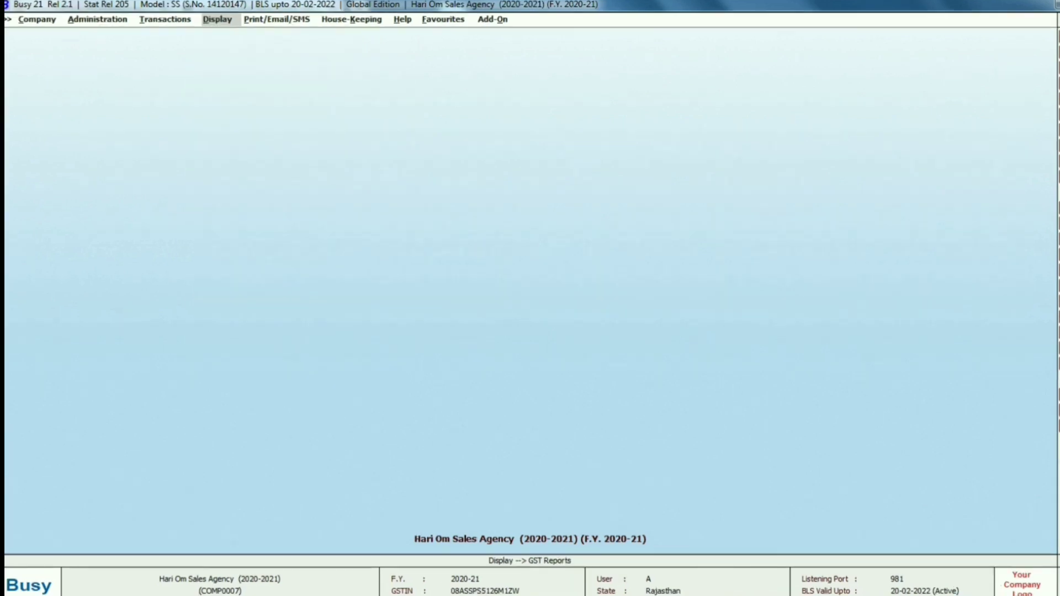
key(Return)
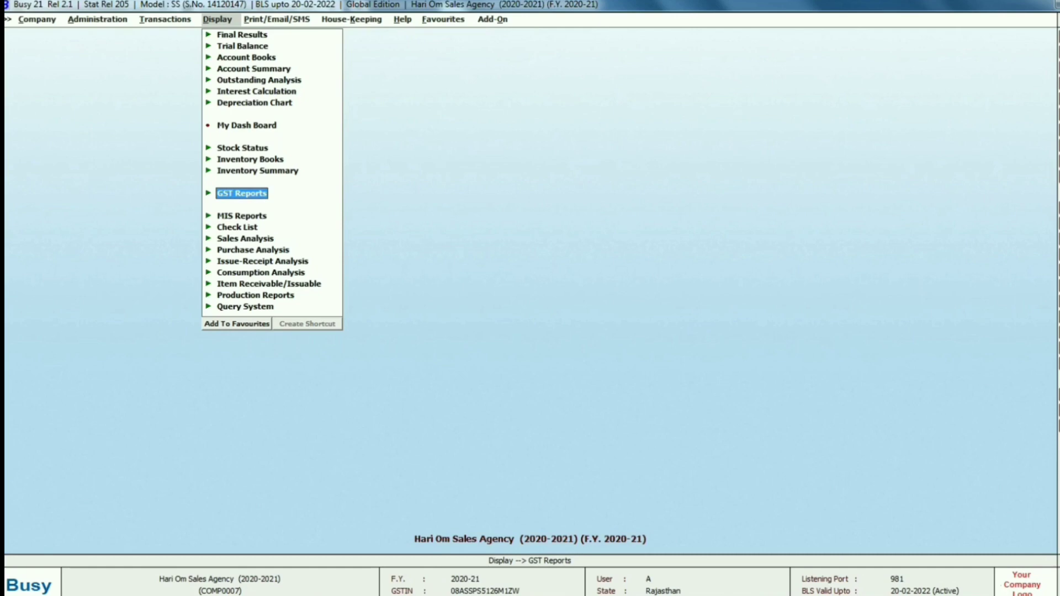
key(Return)
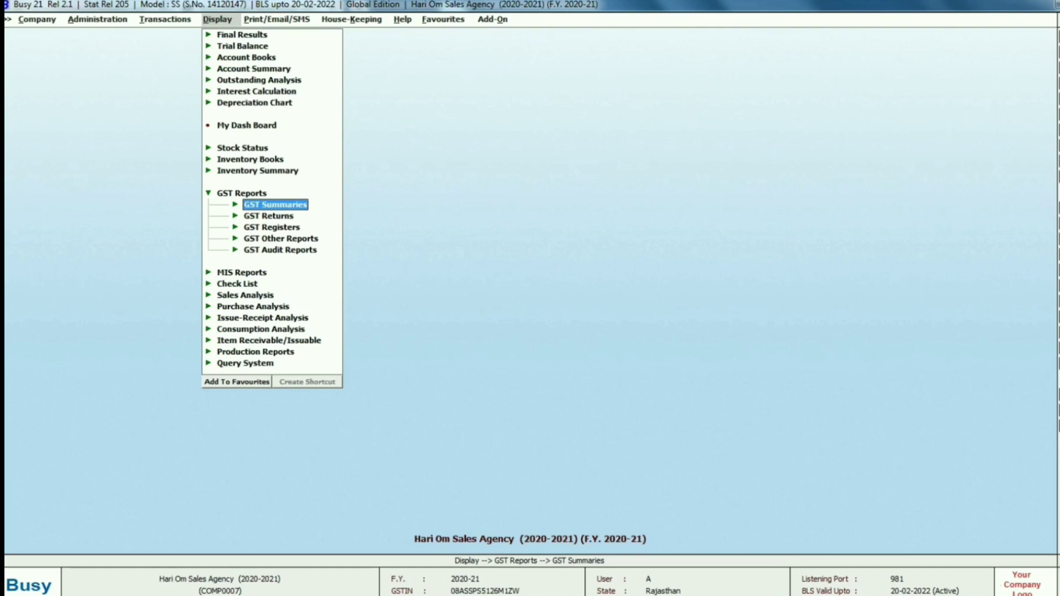
key(Return)
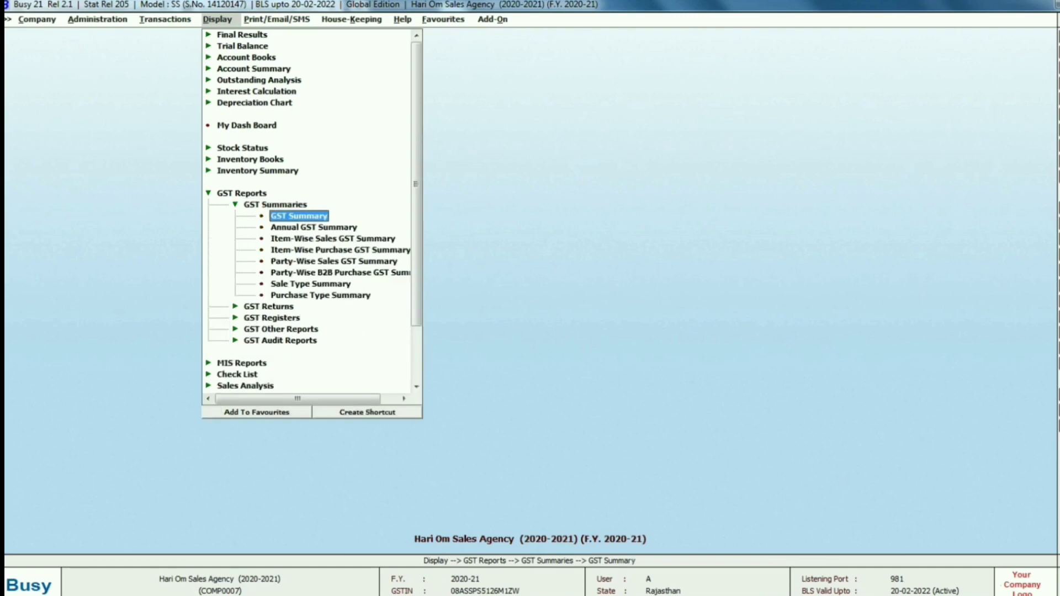
key(Return)
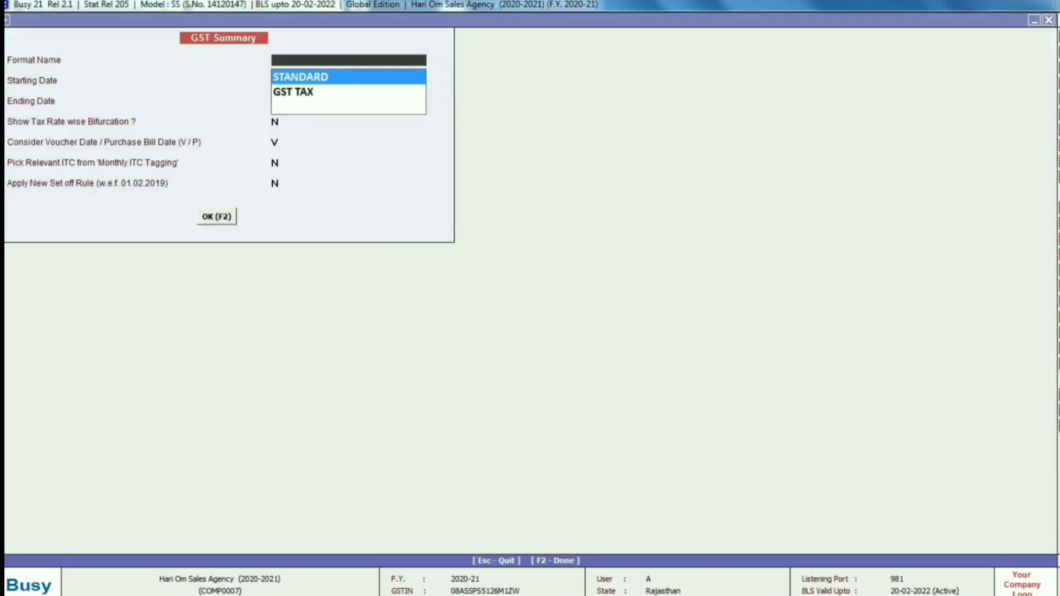
- Generate the GST Summary in STANDARD format for 01-01-2021 to 31-01-2021, keeping the other options at their defaults
key(Return)
text(1.1)
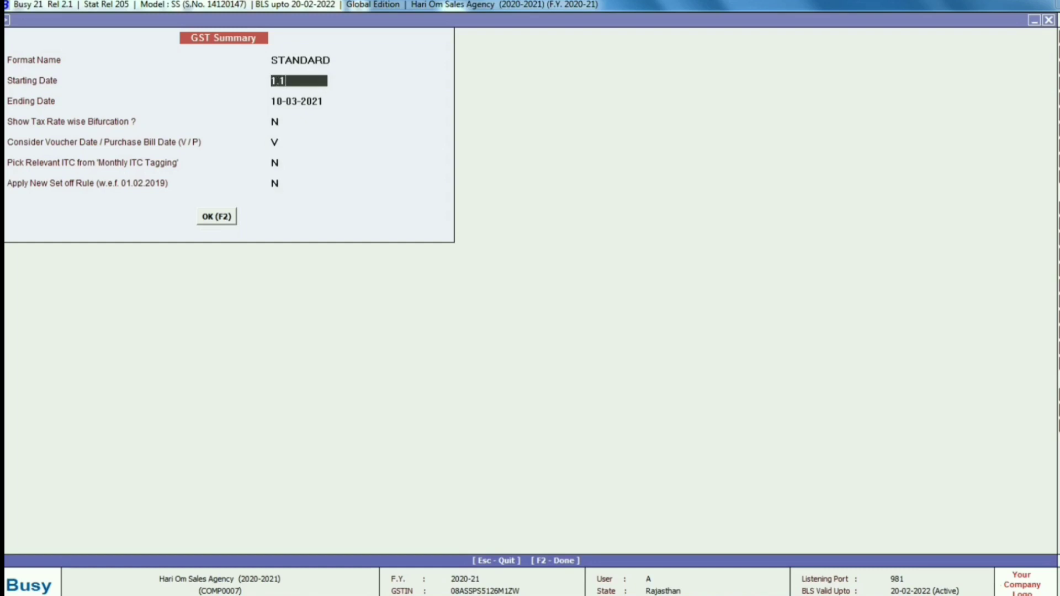
key(Return)
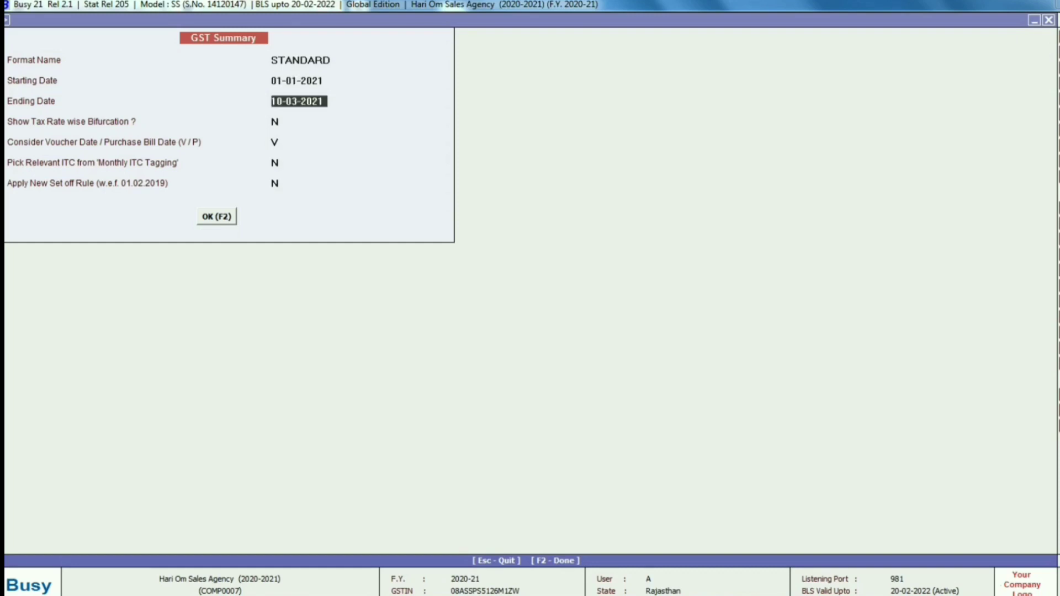
text(31.1)
key(Return)
key(Return)
key(Return)
key(Return)
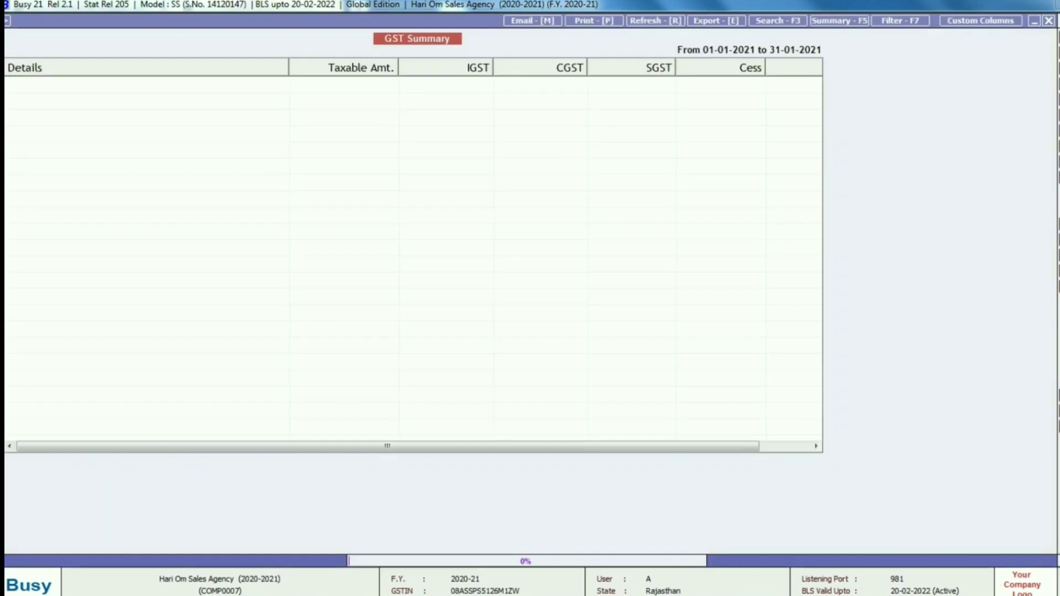
key(Down)
key(Up)
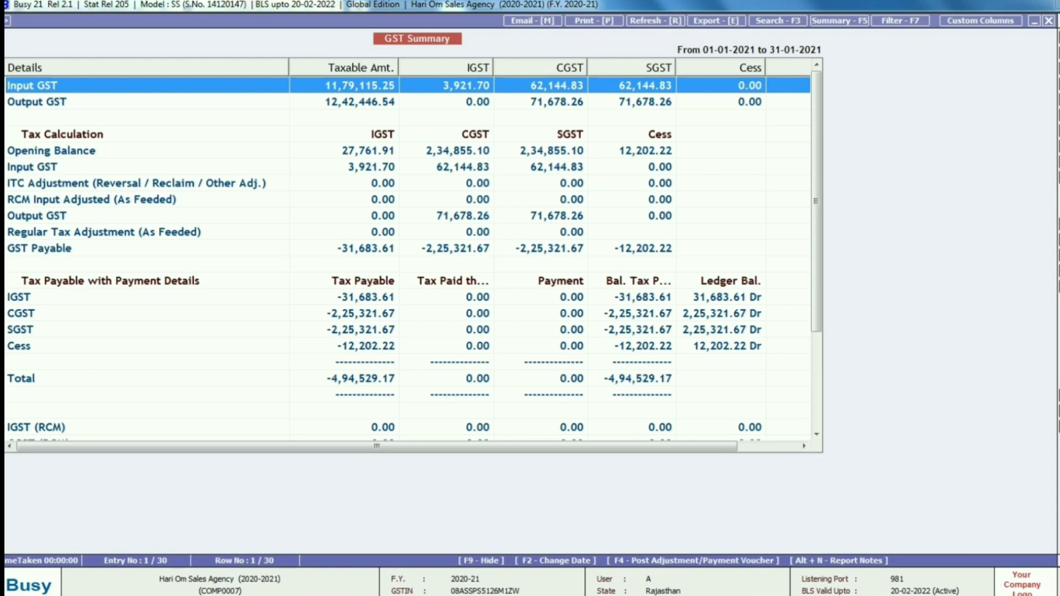
- Open the Input GST rate breakdown and verify the 5% local CGST by calculating 547367.02/100*2.5
key(Return)
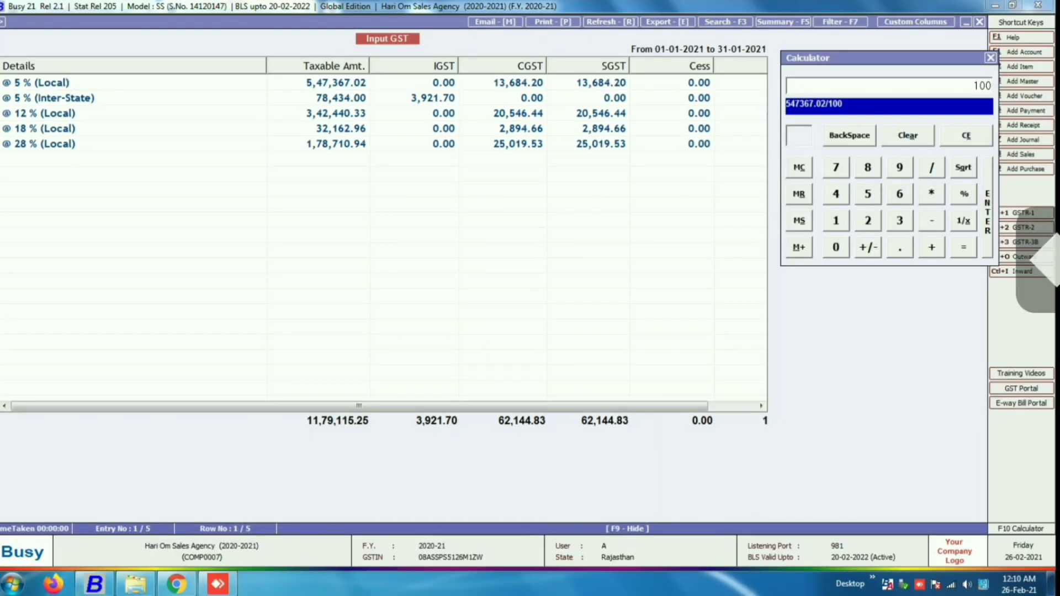
text(*2.5)
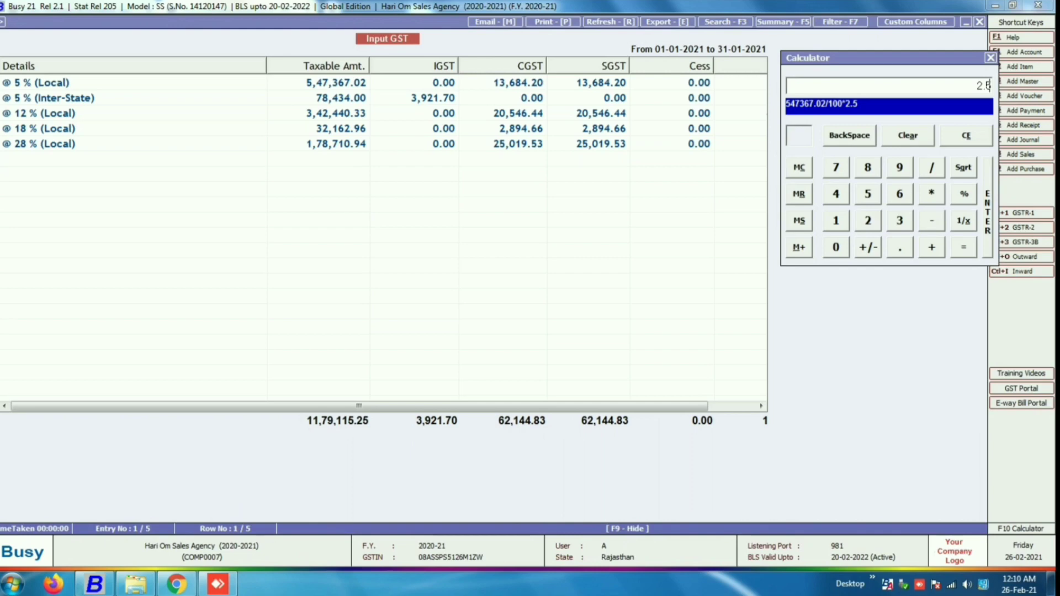
key(Return)
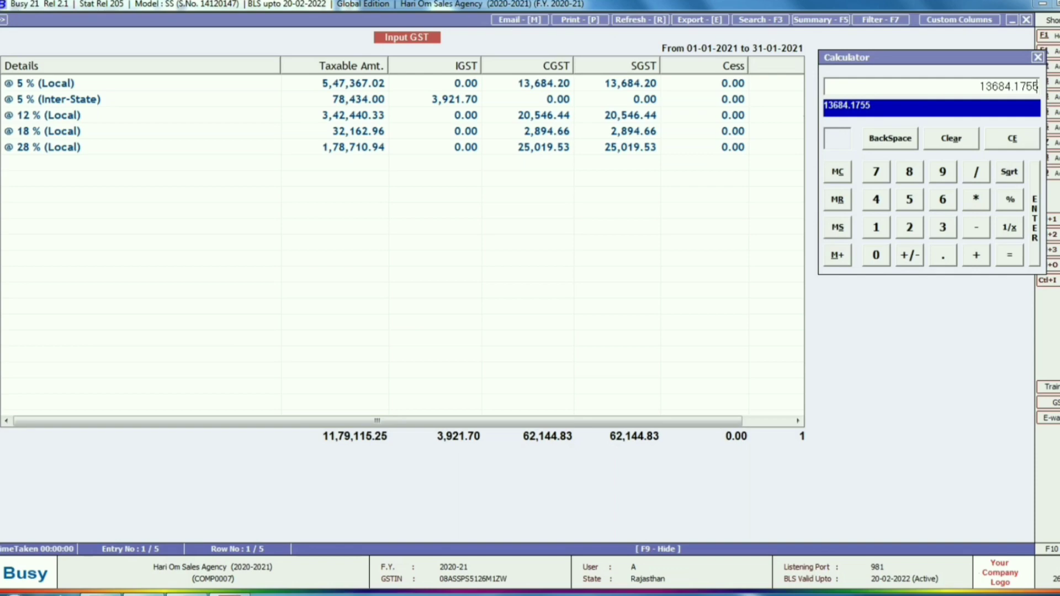
key(Escape)
key(Escape)
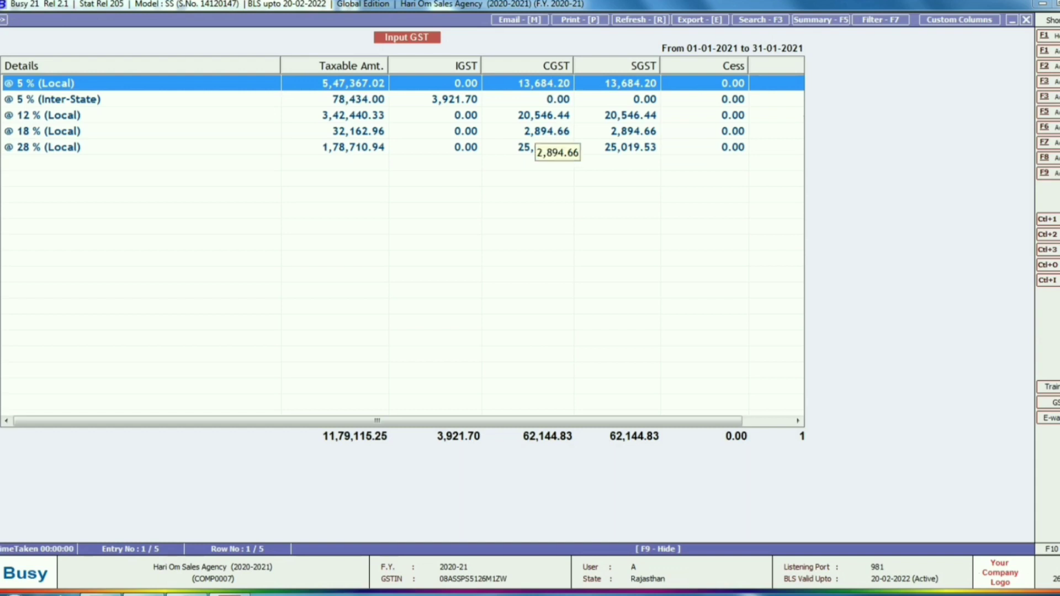
key(Down)
key(Down)
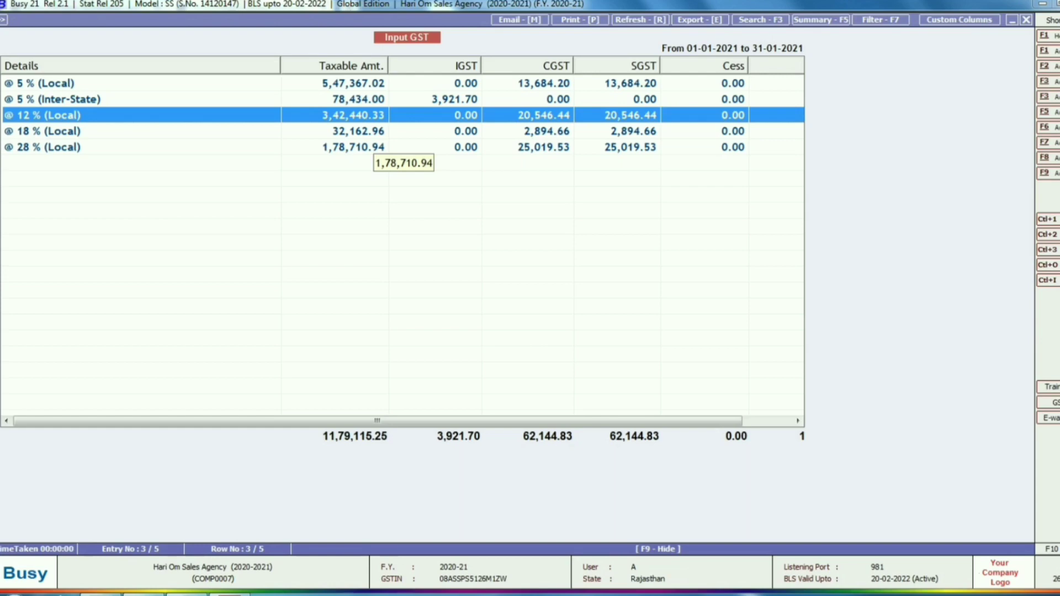
- Return to the GST Summary and review the Output GST rate breakdown
key(Escape)
key(Down)
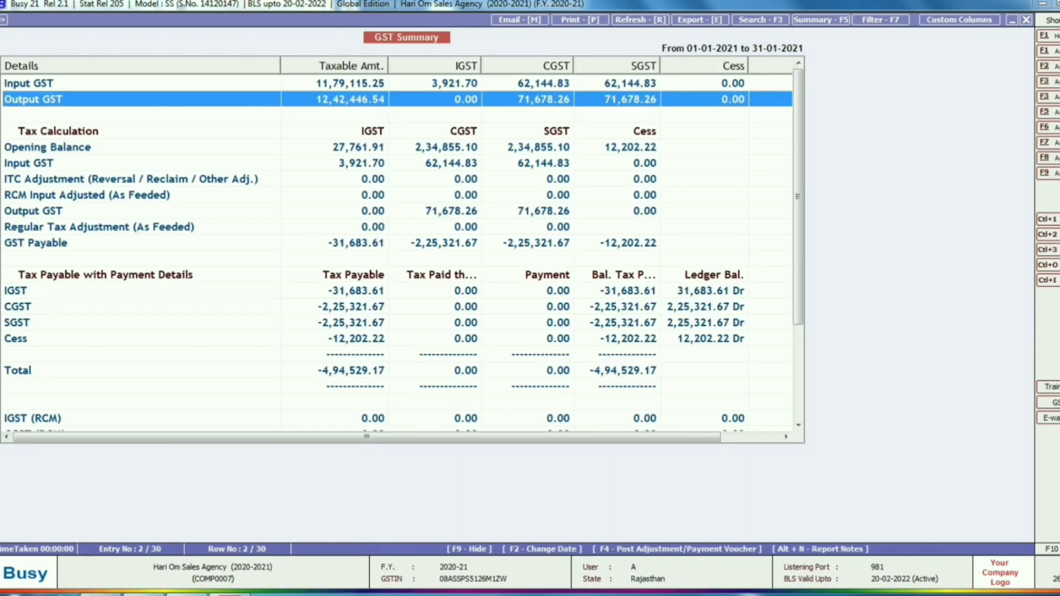
key(Return)
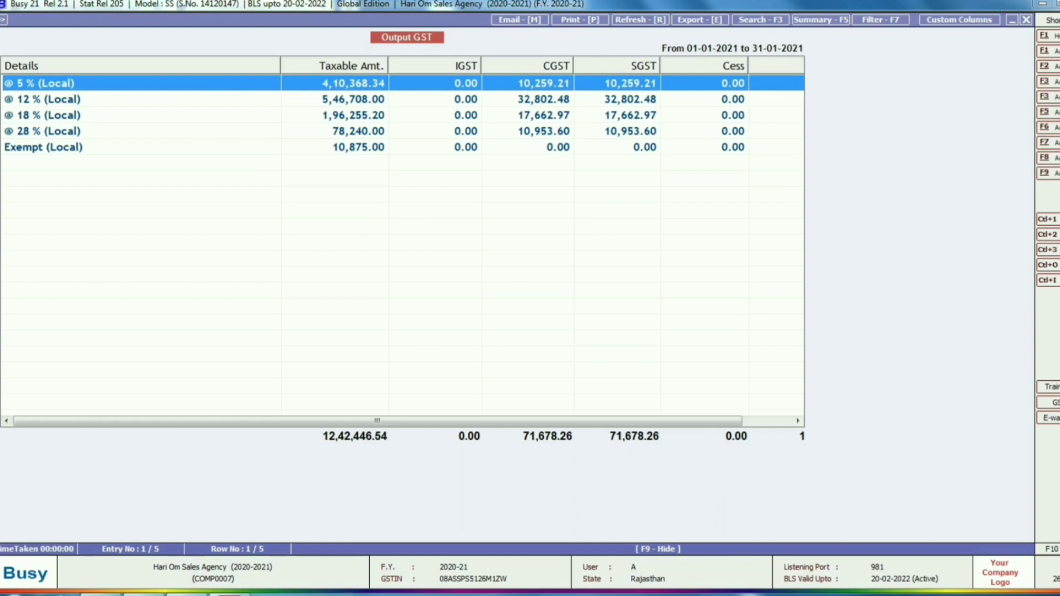
key(Escape)
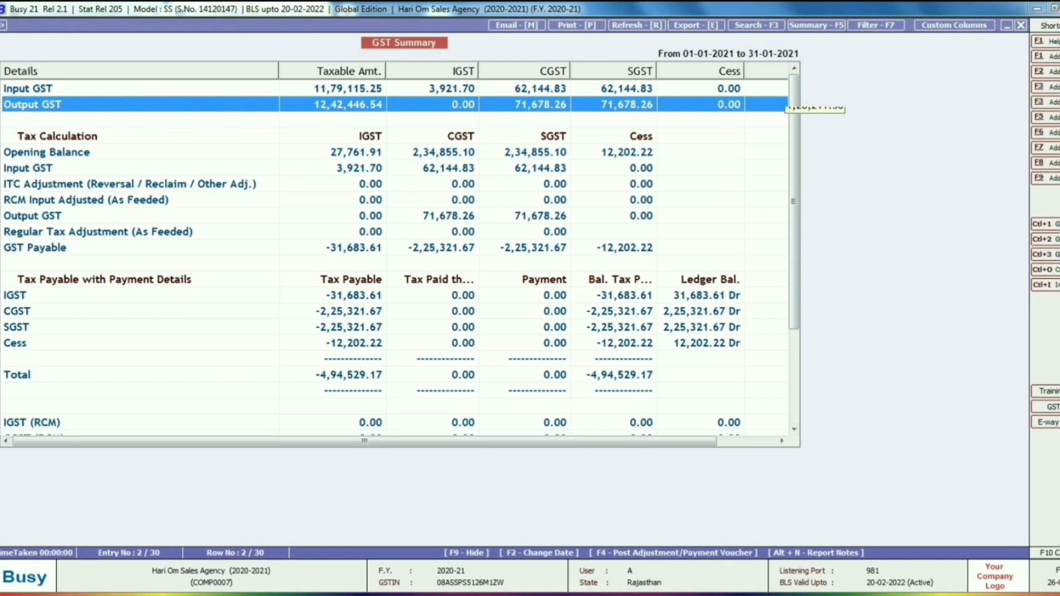
- Open the Input GST breakdown again and list the purchases behind the 5% (Inter-State) row
click(28, 89)
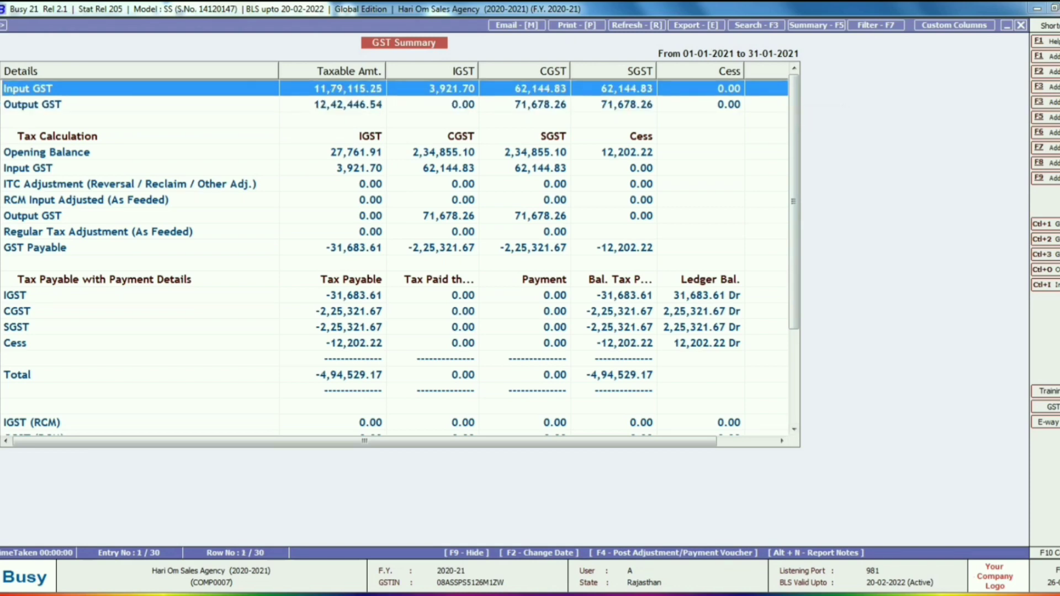
key(Return)
key(Down)
key(Down)
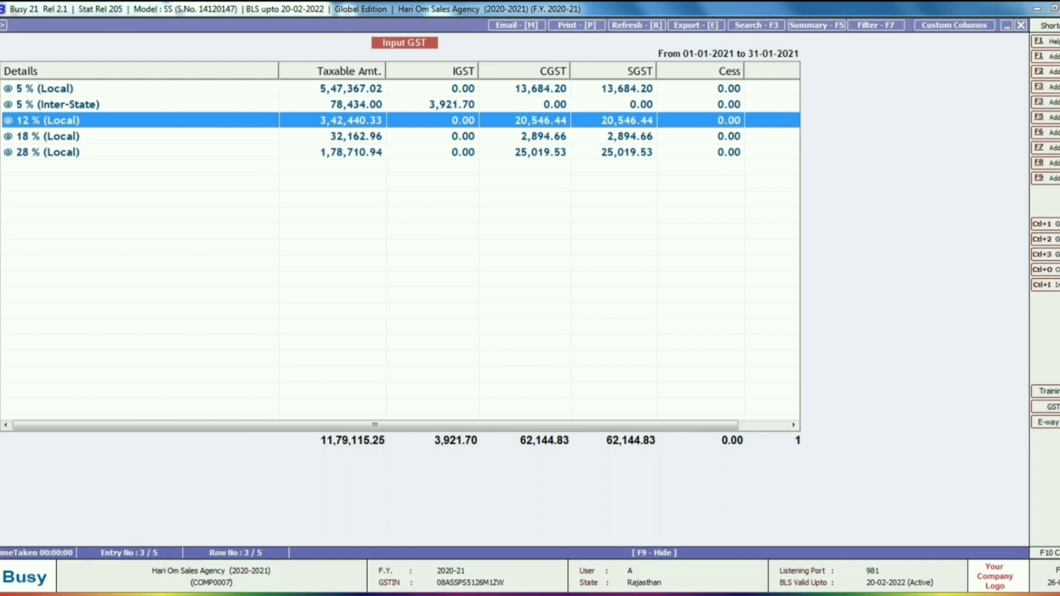
key(Up)
key(Return)
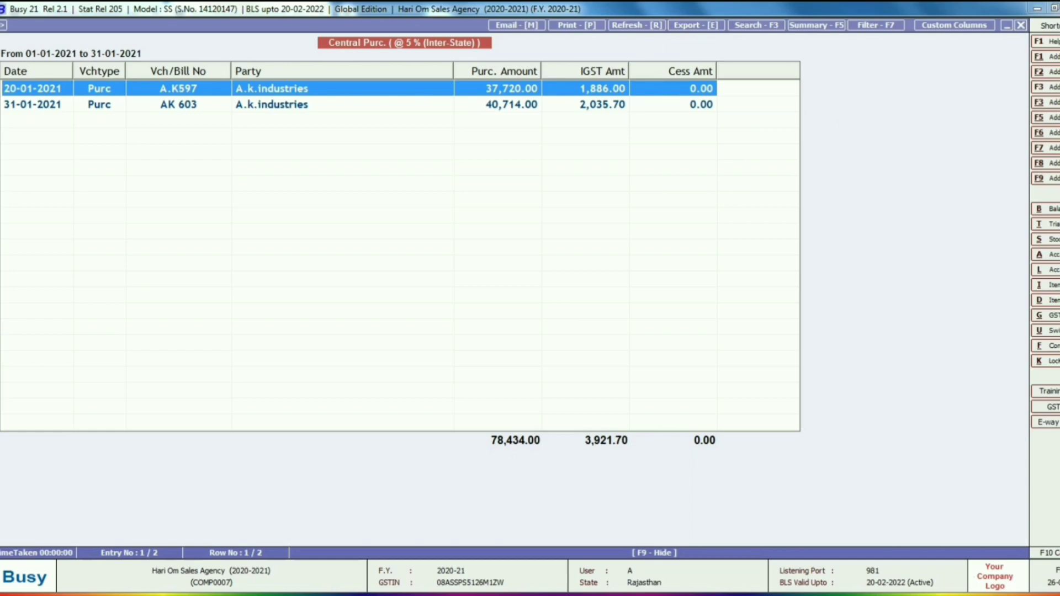
- Check the supplier's state and GSTIN in the account master from the 20-01-2021 purchase voucher, and return to the Input GST breakdown
key(Return)
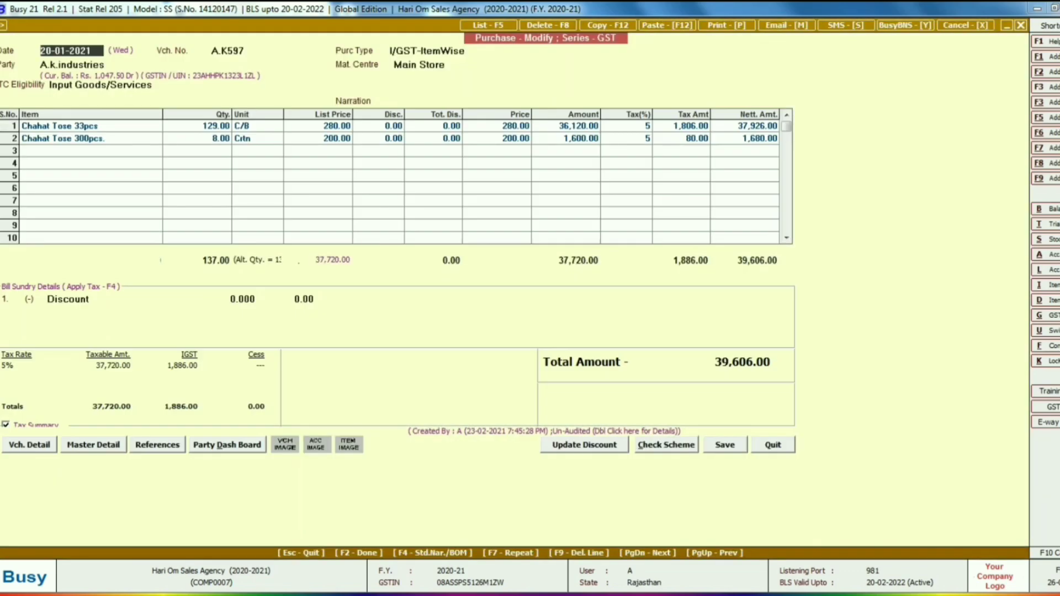
click(73, 65)
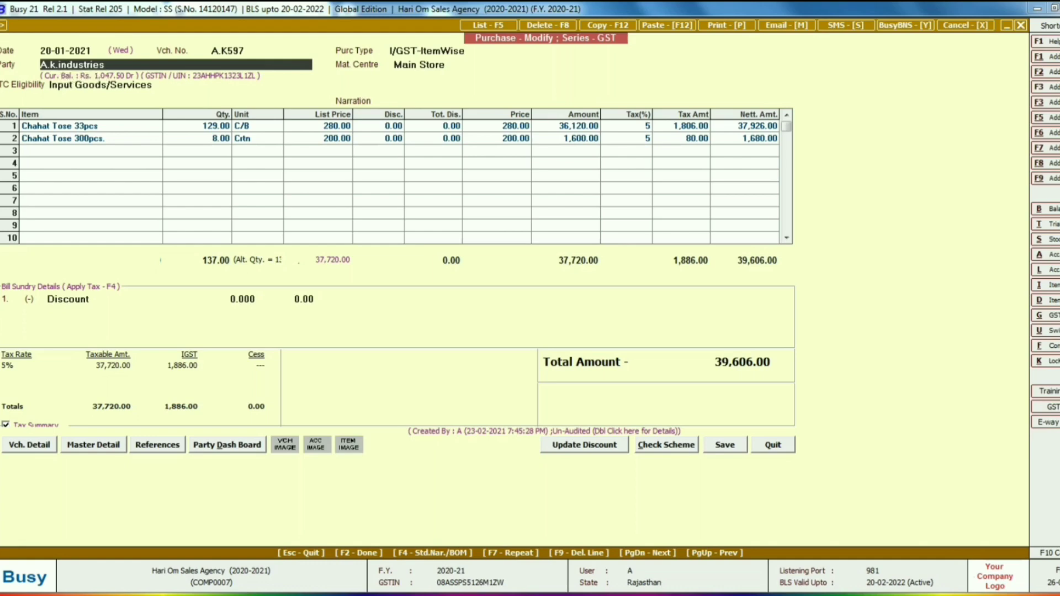
key(ctrl+Return)
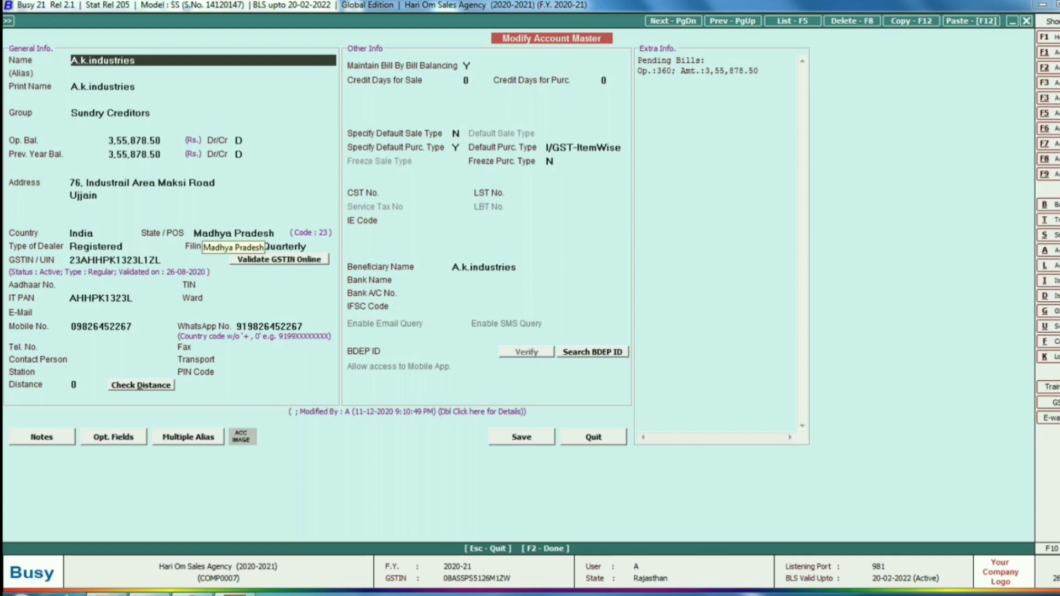
key(Escape)
key(Escape)
key(y)
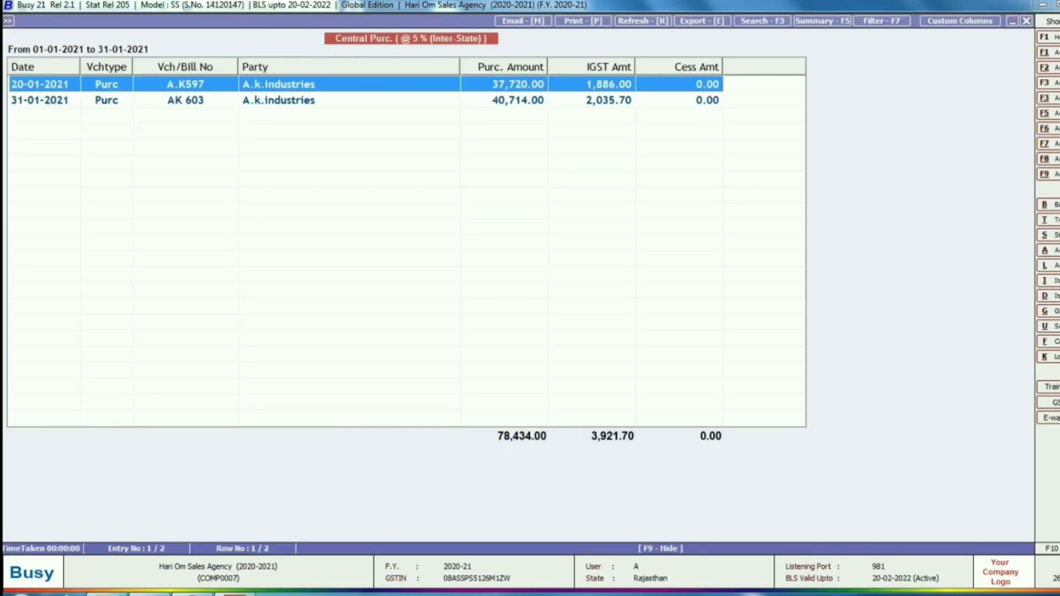
key(Escape)
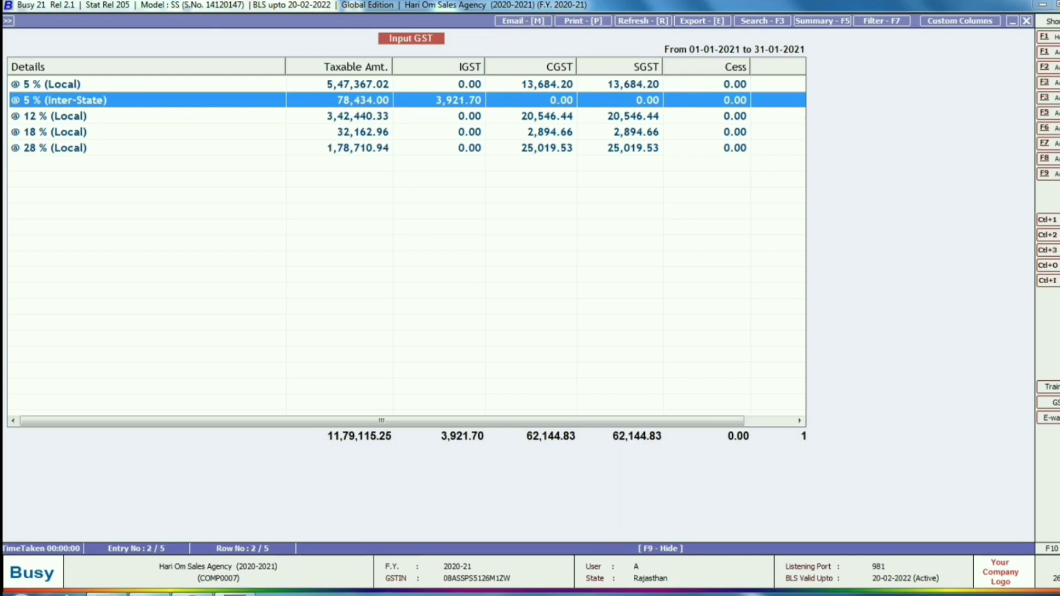
- Consult the GSTR 3B checklist PDF in the browser and switch back to Busy
key(alt+Tab)
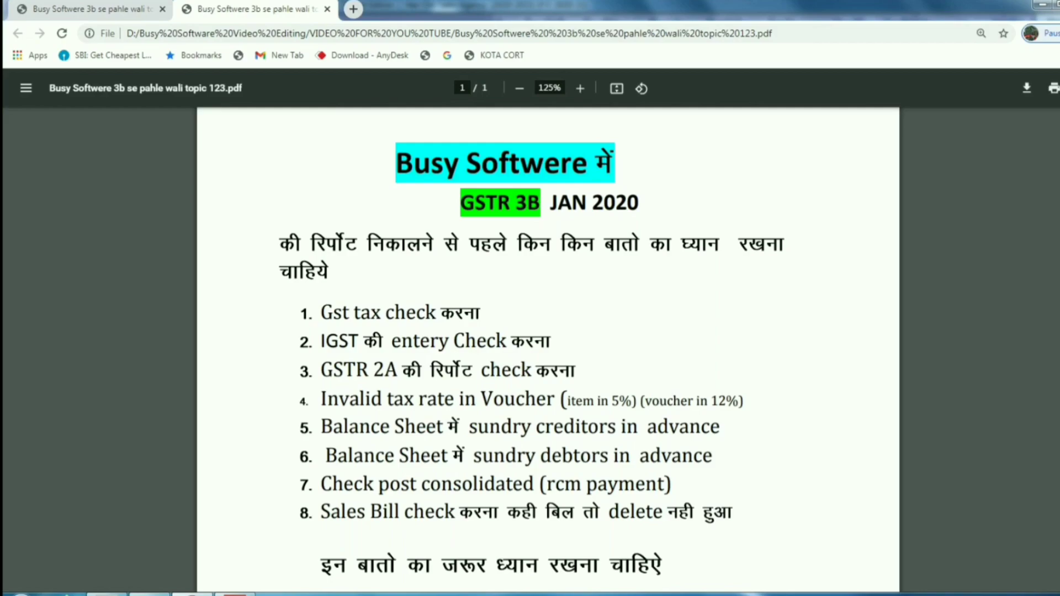
key(alt+Tab)
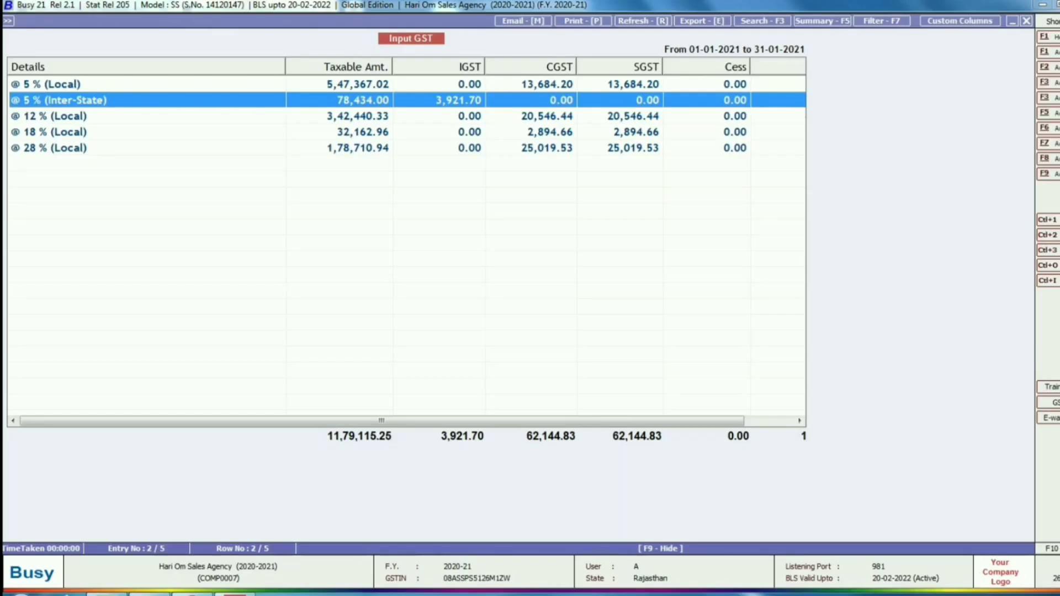
- Close the Input GST breakdown and the GST Summary report behind it
key(Escape)
key(Escape)
key(Escape)
key(Escape)
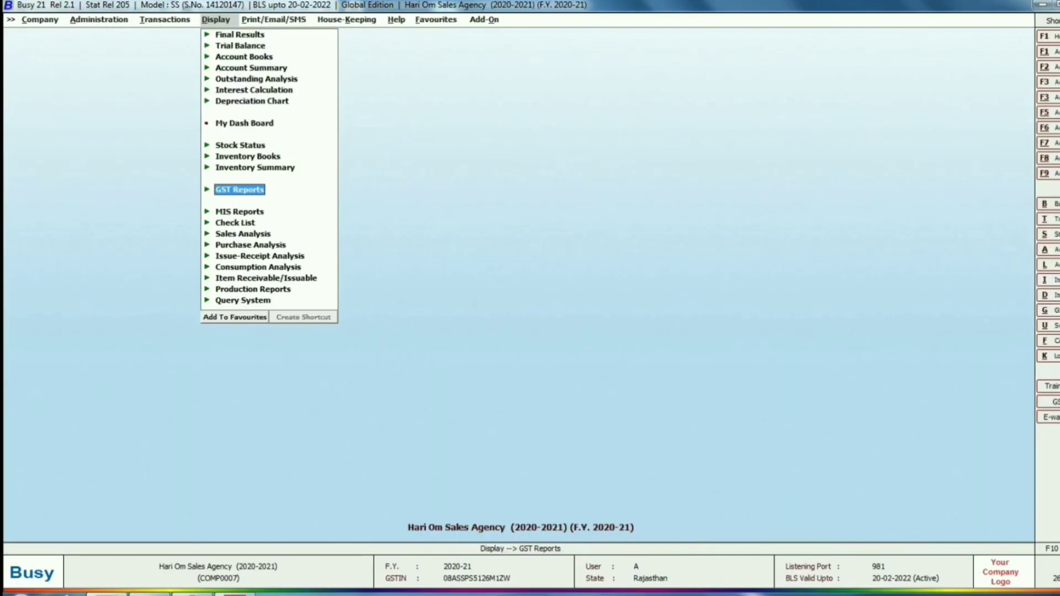
- Open the voucher-wise GSTR-2A reconciliation from the GST miscellaneous utilities
key(Left)
key(Return)
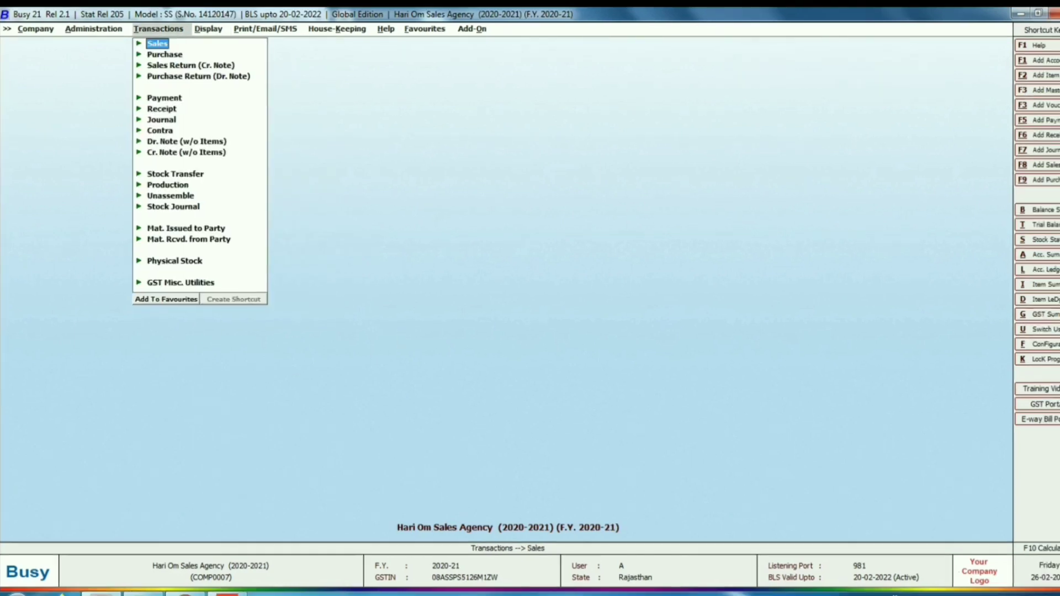
key(Up)
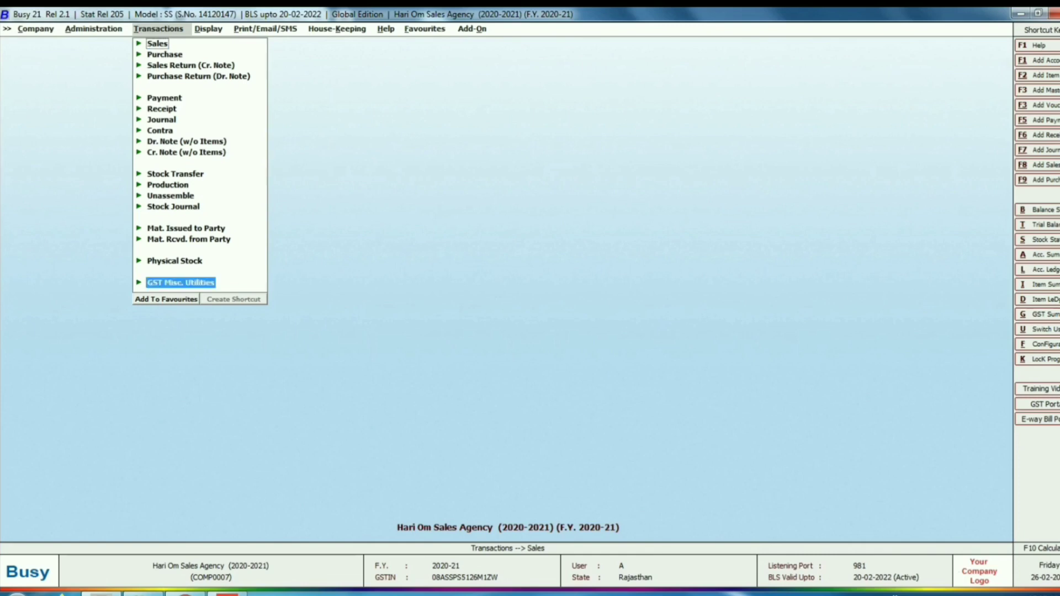
key(Return)
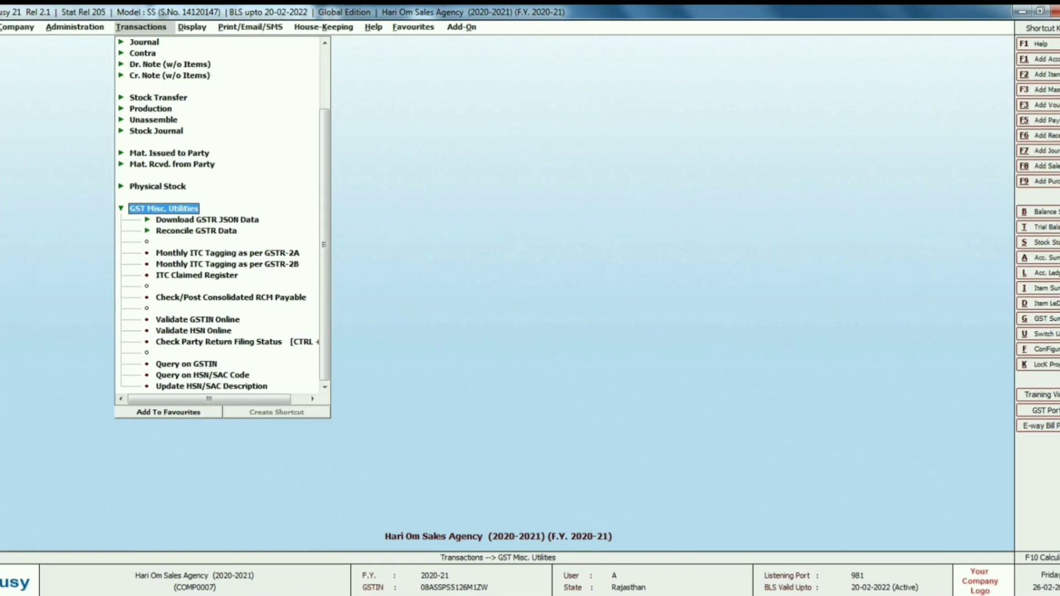
key(Down)
key(Down)
key(Return)
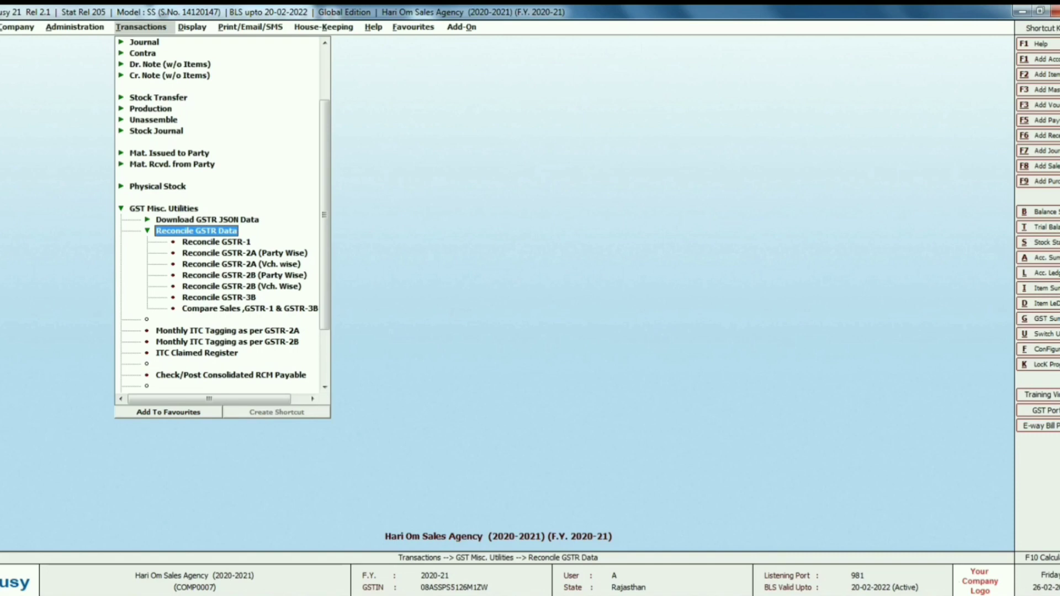
click(241, 265)
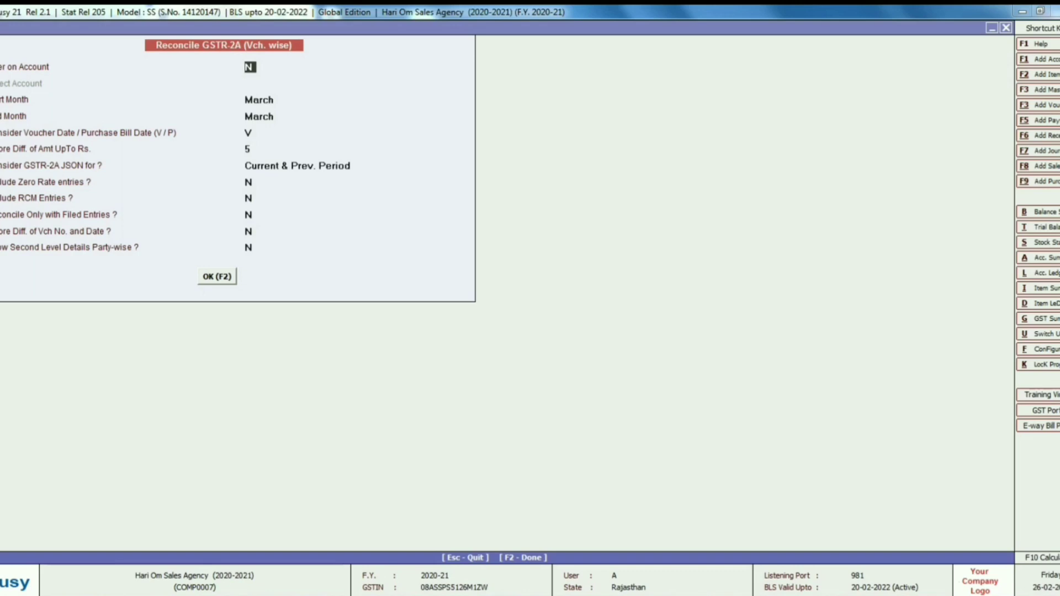
- Set both the start month and end month of the GSTR-2A reconciliation to January
key(Return)
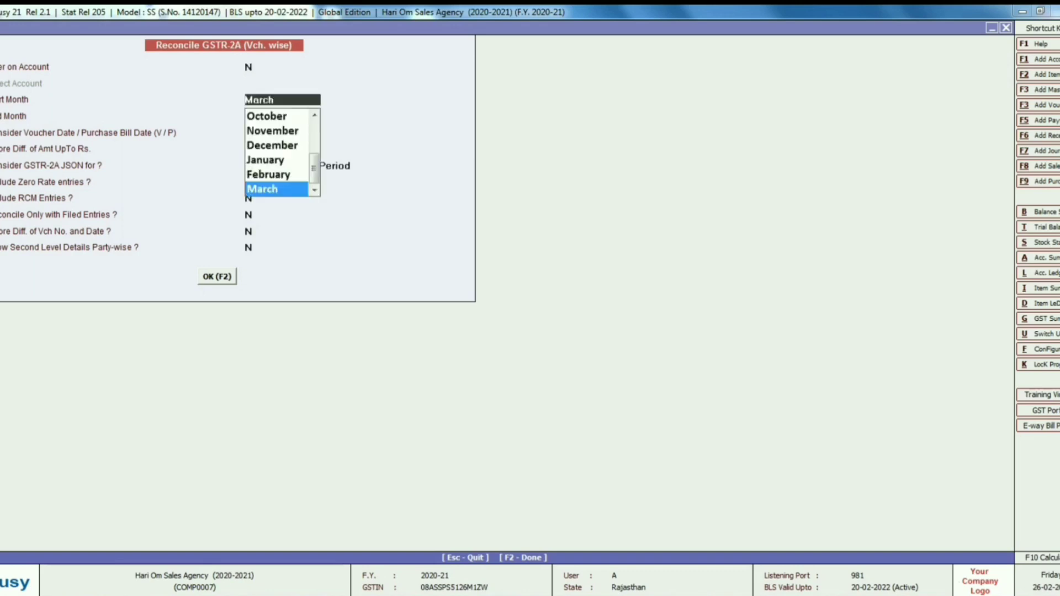
key(Up)
key(Up)
key(Up)
key(Down)
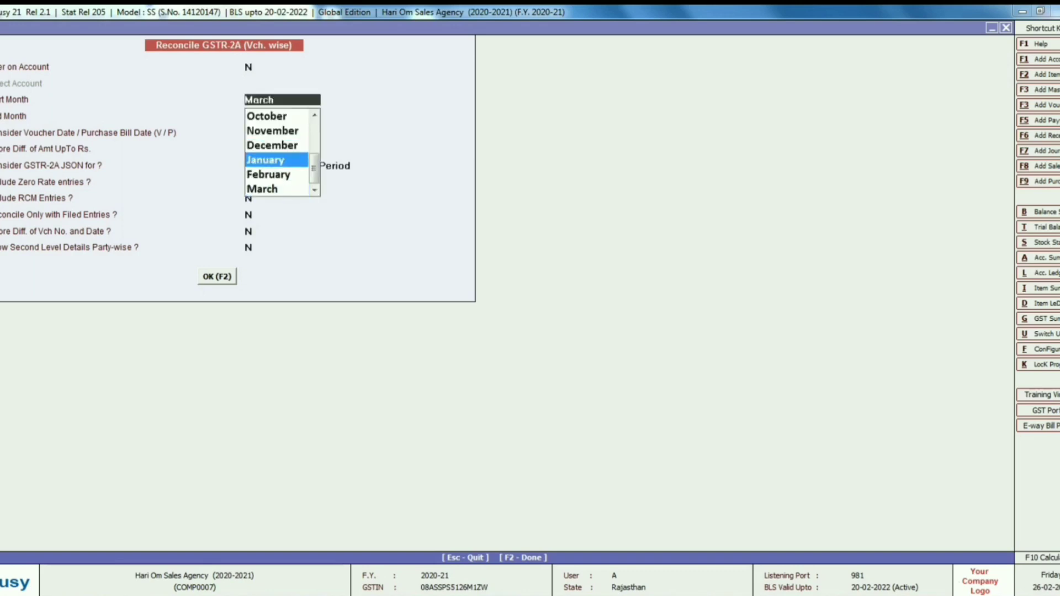
key(Return)
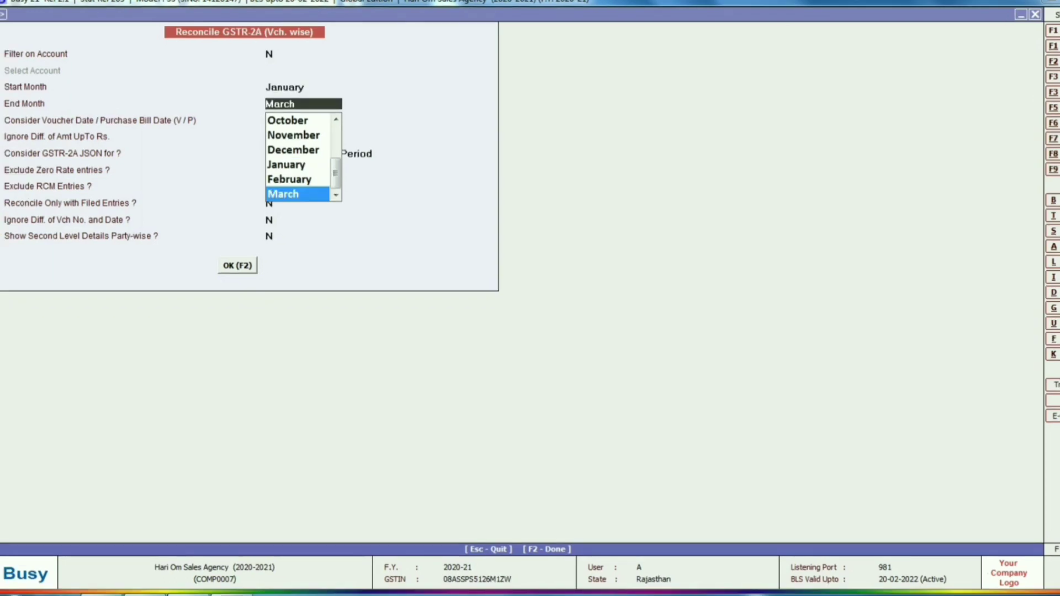
key(Up)
key(Up)
key(Return)
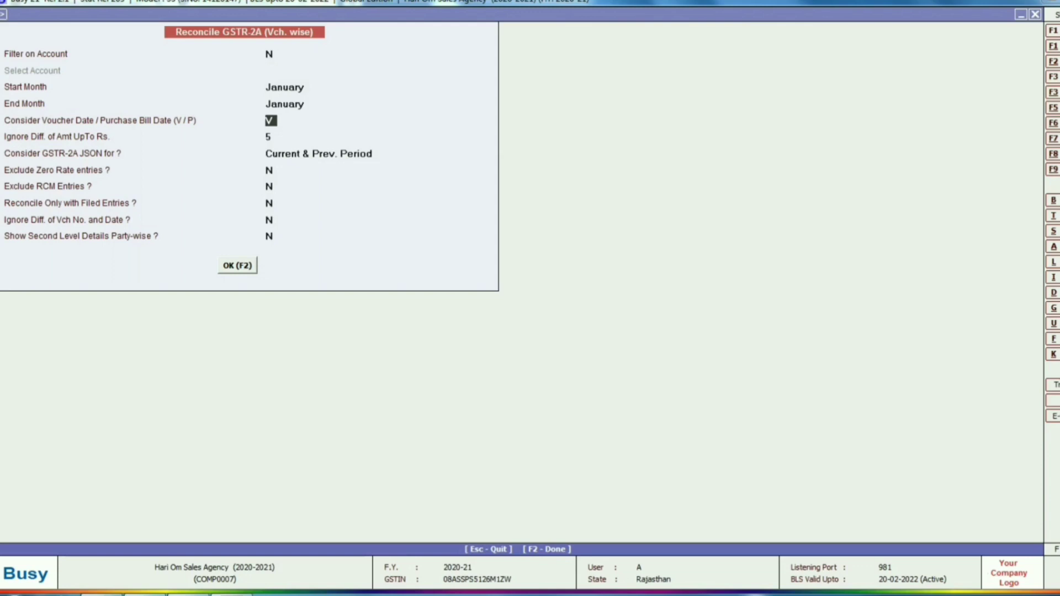
- Keep Current & Prev. Period and the other default options, and generate the voucher-wise GSTR-2A reconciliation for all accounts
click(271, 54)
key(Return)
key(Return)
key(Return)
key(Return)
key(Return)
key(Return)
key(Return)
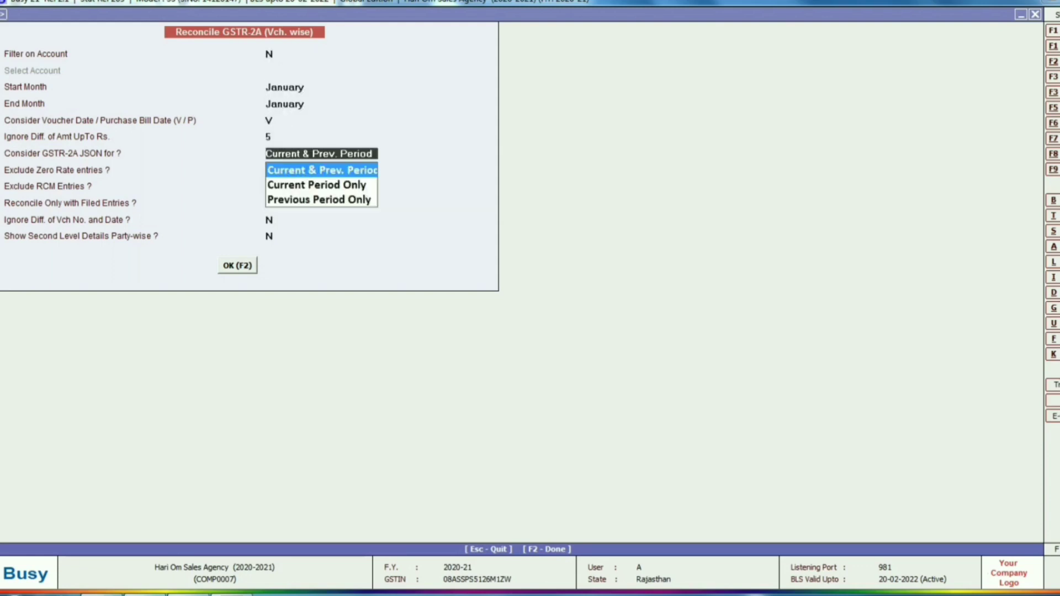
key(Return)
key(Return)
key(Return)
key(Return)
key(Return)
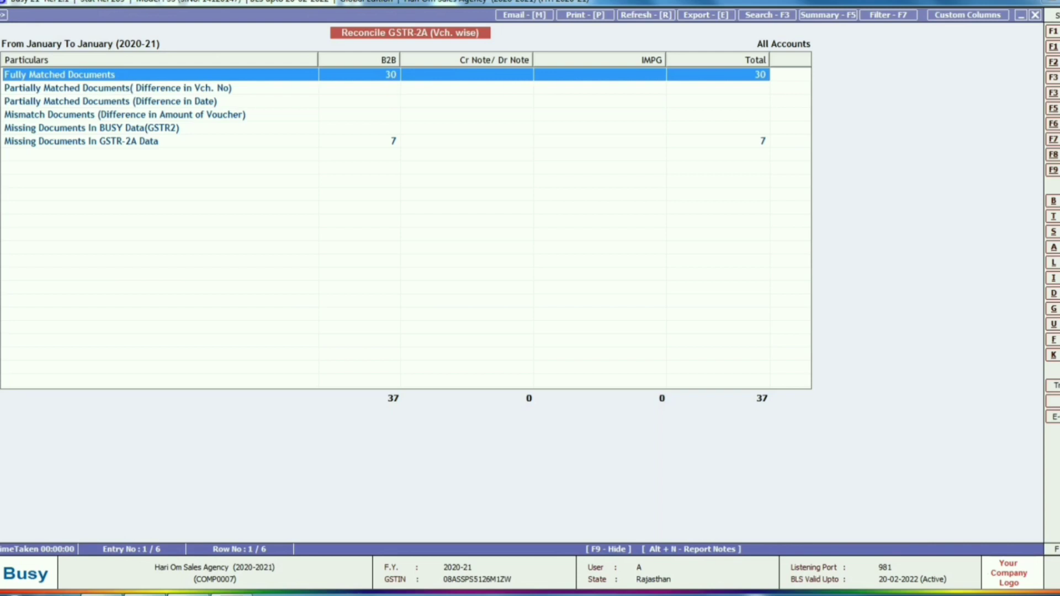
- List the documents missing in the GSTR-2A data, and switch to the GSTR 3B checklist PDF in the browser
click(82, 140)
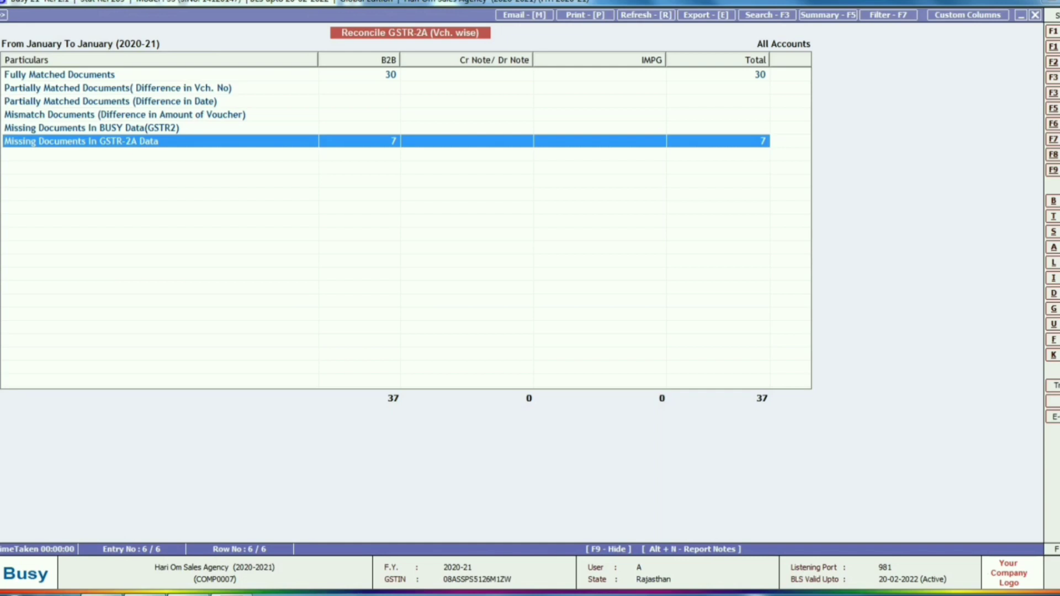
key(Return)
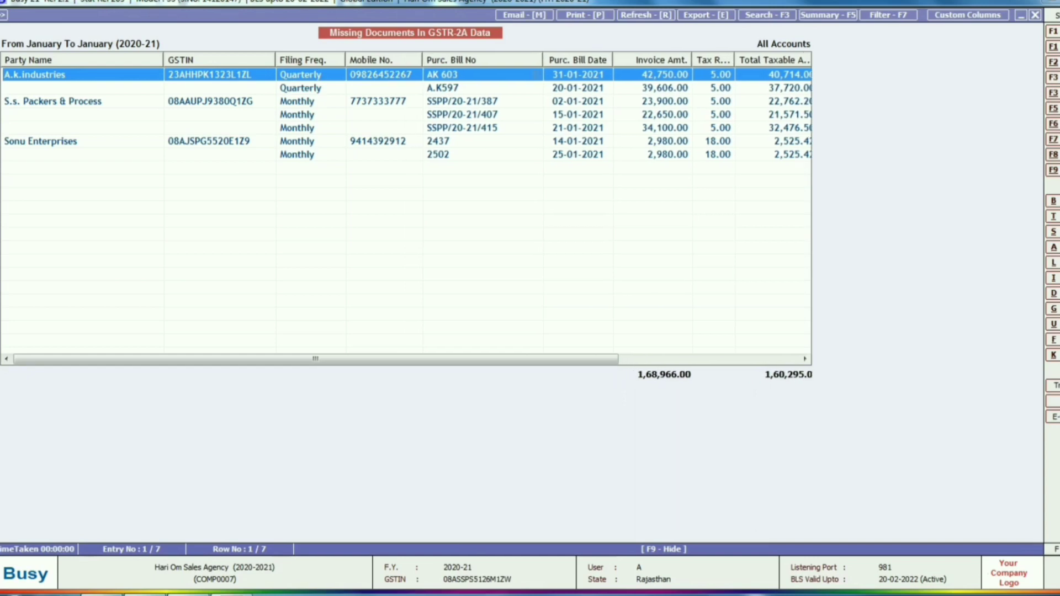
key(Escape)
key(alt+Tab)
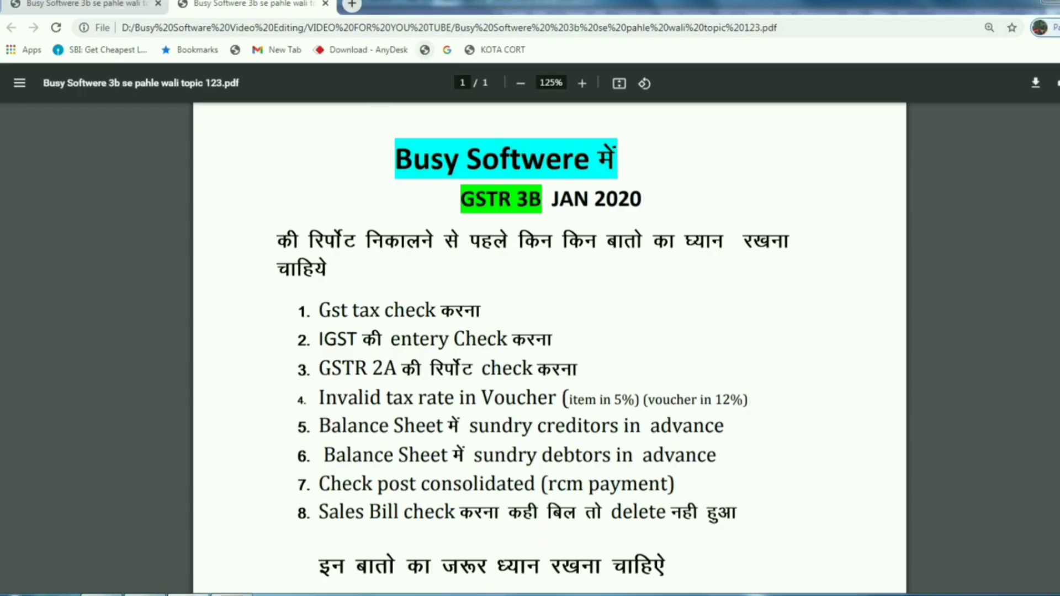
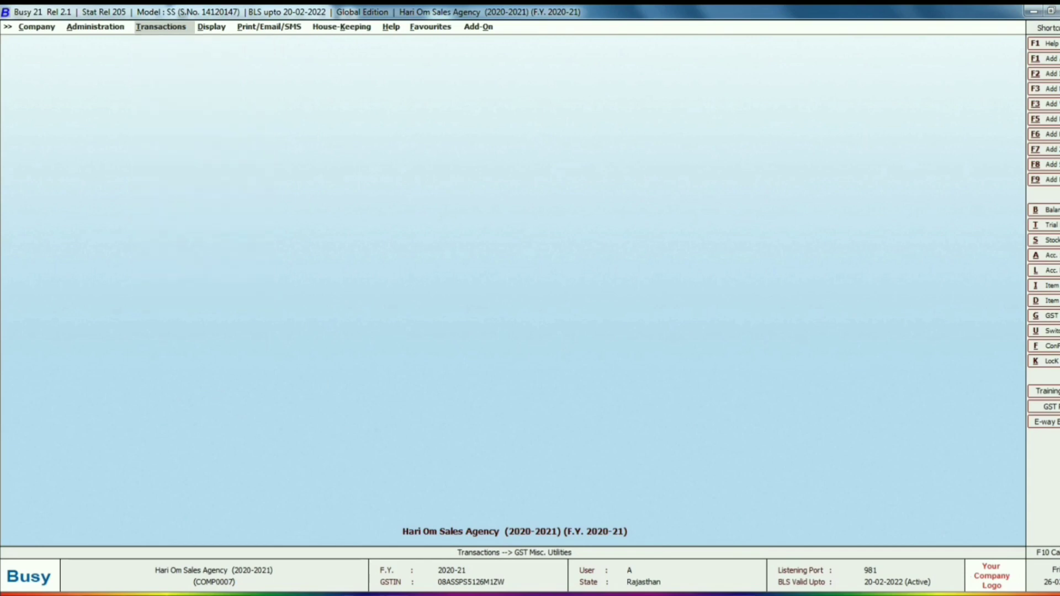
- Open the Invalid Tax Rate in Vouchers check from the GST audit reports in Busy
key(Right)
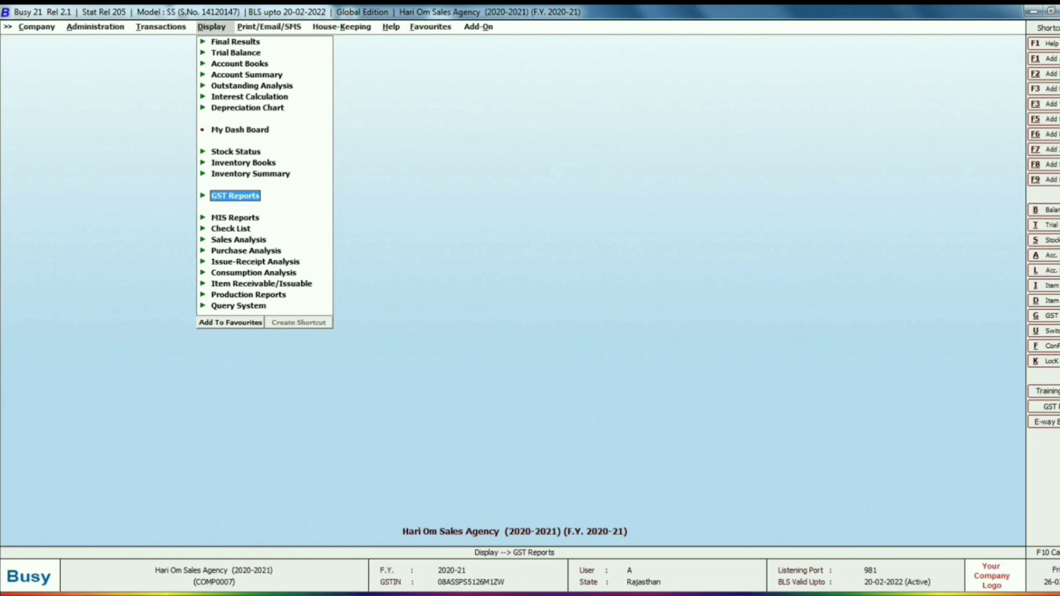
key(Return)
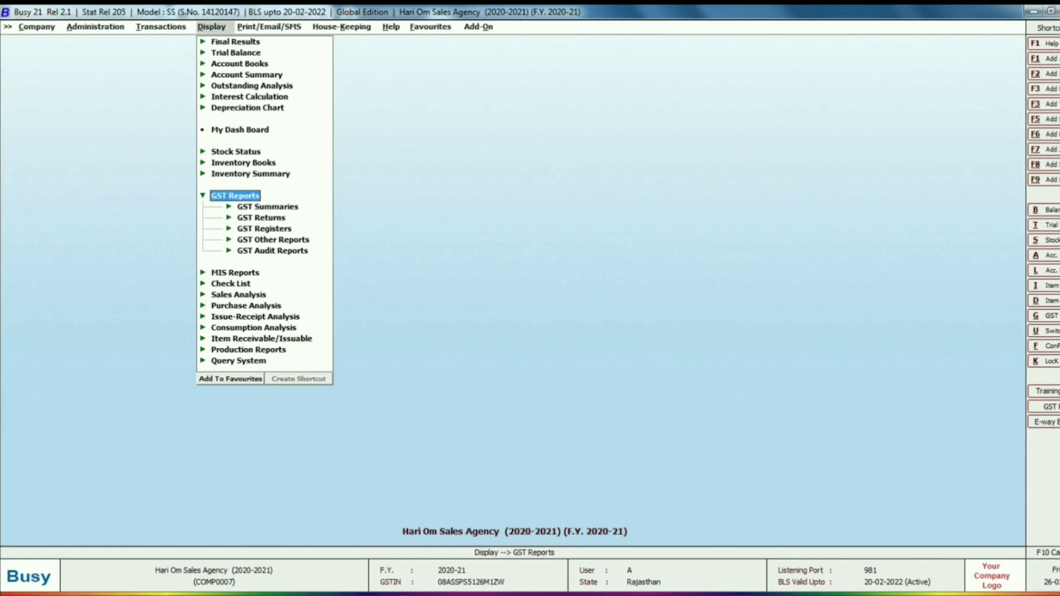
key(Down)
key(Down)
key(Down)
key(Down)
key(Down)
key(Return)
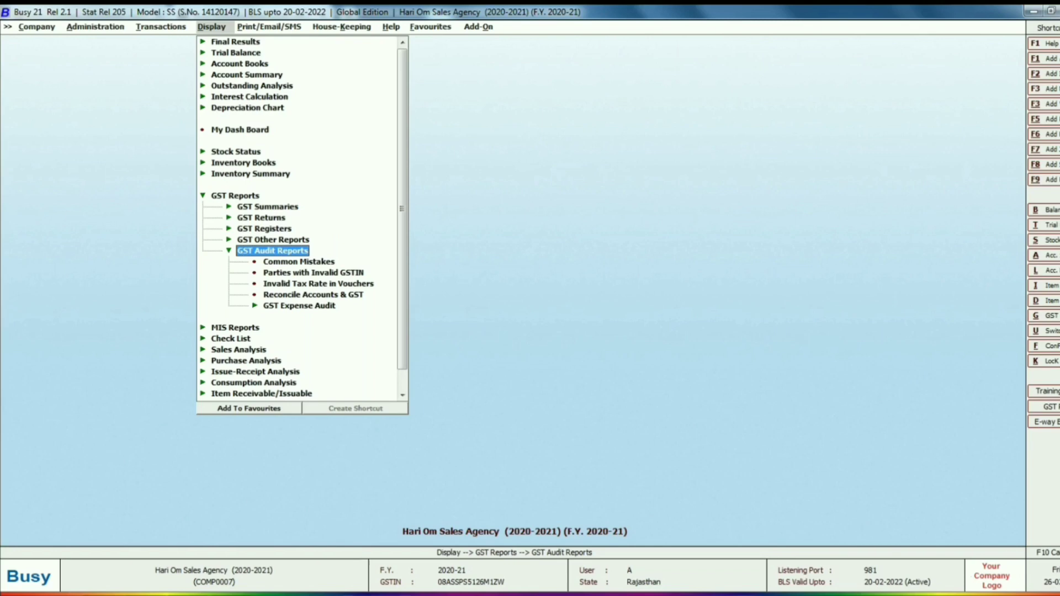
key(Down)
key(Down)
key(Down)
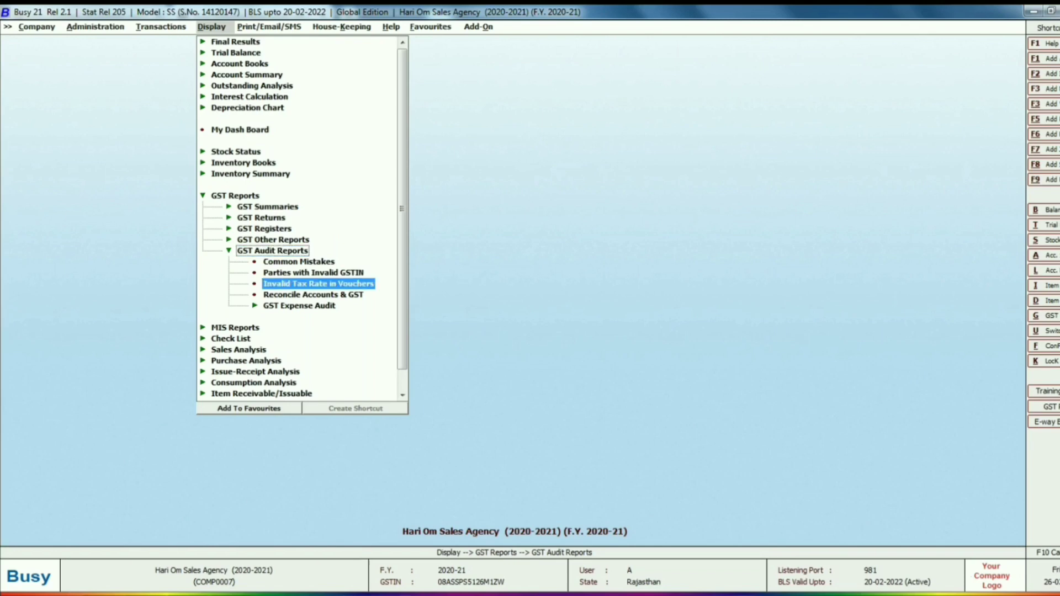
key(Return)
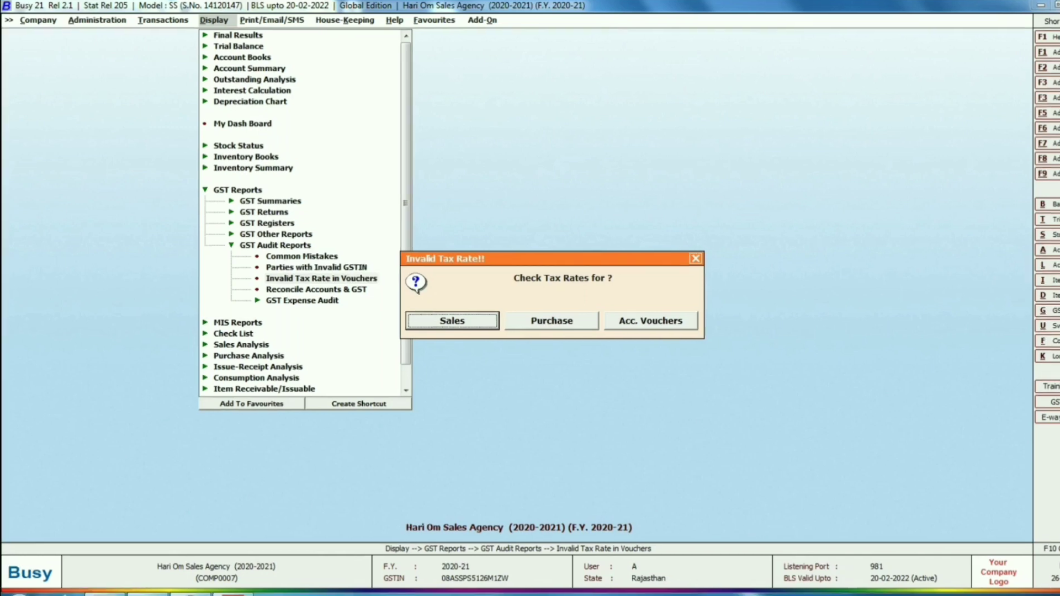
- Check the accounting vouchers from 01-04-2020 to 10-03-2021 for invalid tax entries, and close the report
key(Right)
key(Right)
key(Return)
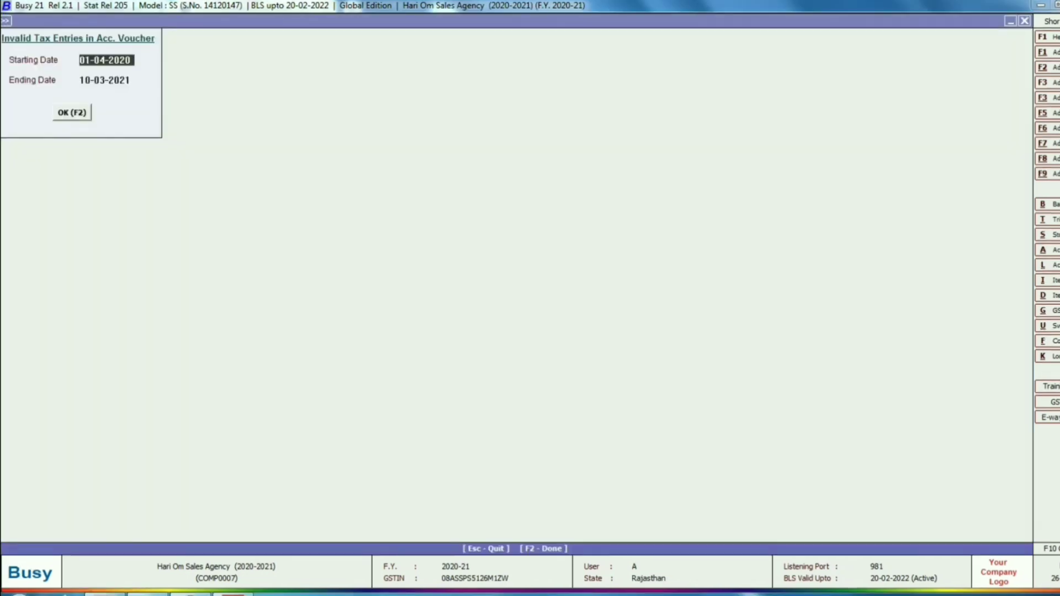
key(F2)
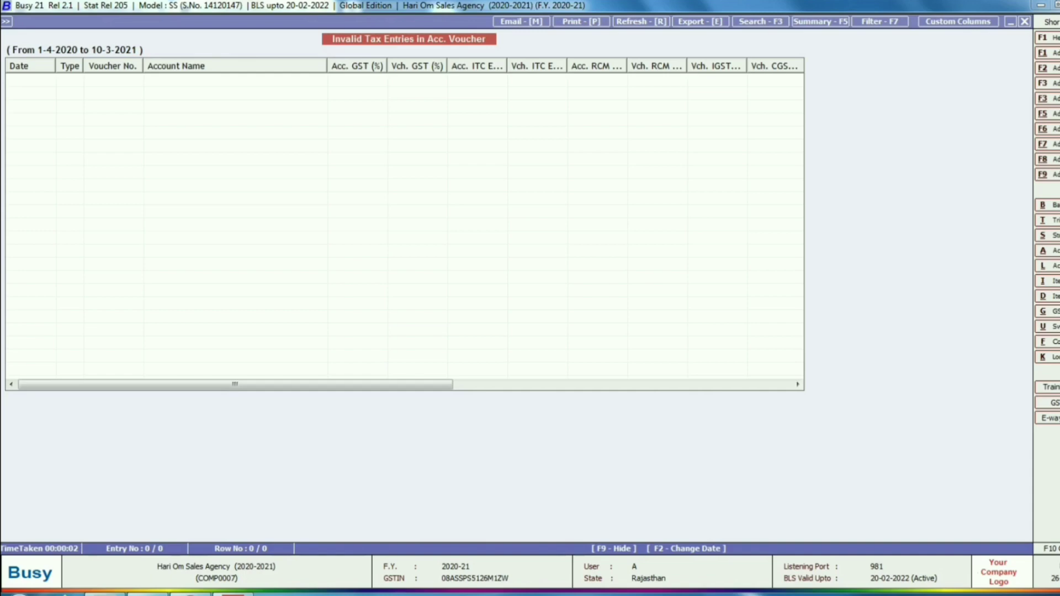
key(Escape)
key(Escape)
key(Escape)
key(Escape)
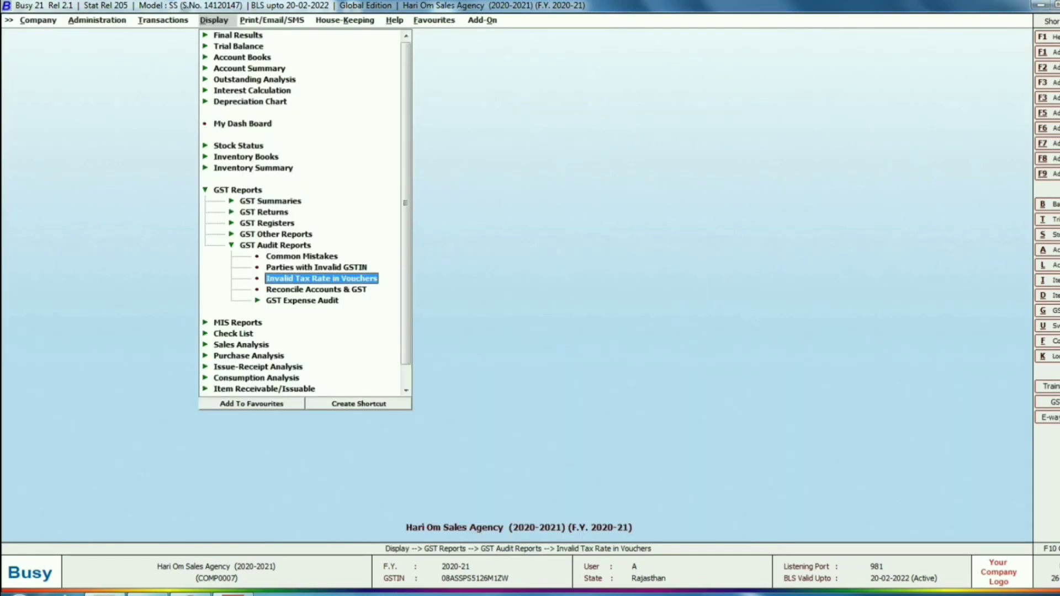
- Open a blank sales voucher for adding a new sale
key(Left)
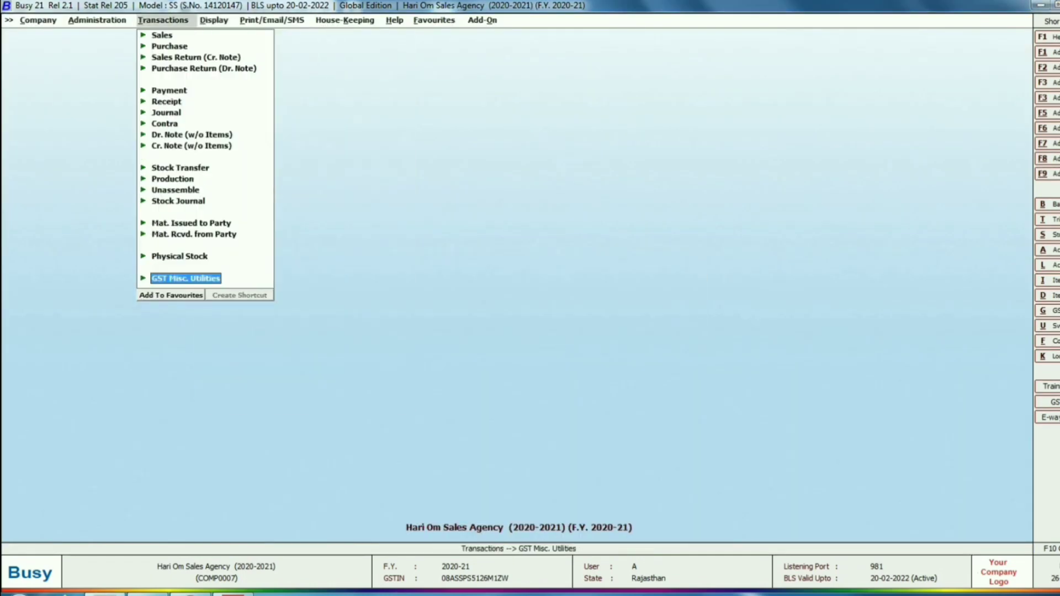
key(Up)
key(Up)
key(Up)
key(Up)
key(Up)
key(Up)
key(Up)
key(Up)
key(Up)
key(Up)
key(Up)
key(Up)
key(Up)
key(Up)
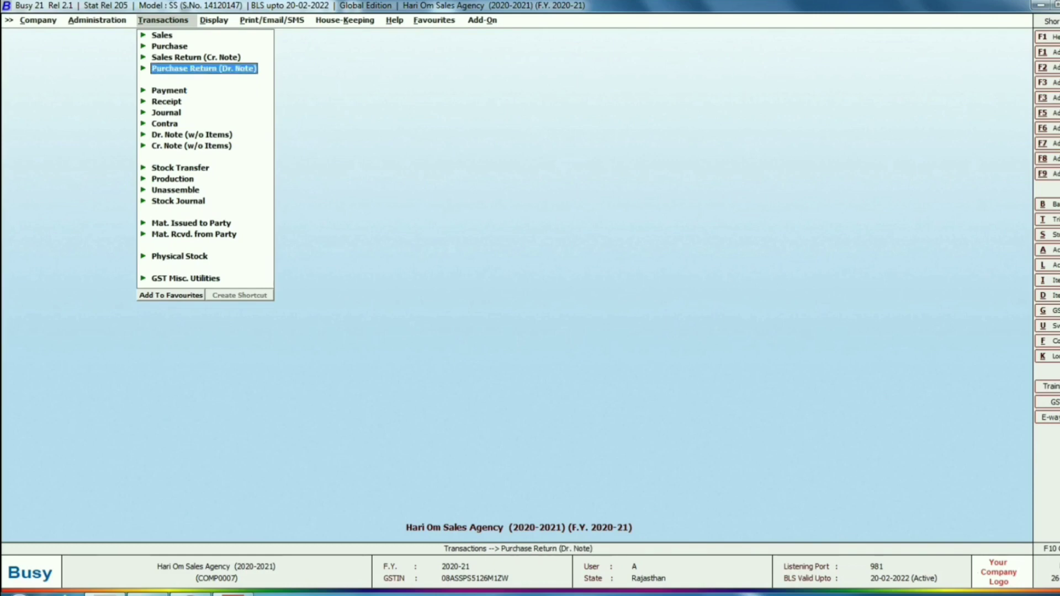
key(Up)
key(Up)
key(Up)
key(Return)
key(Return)
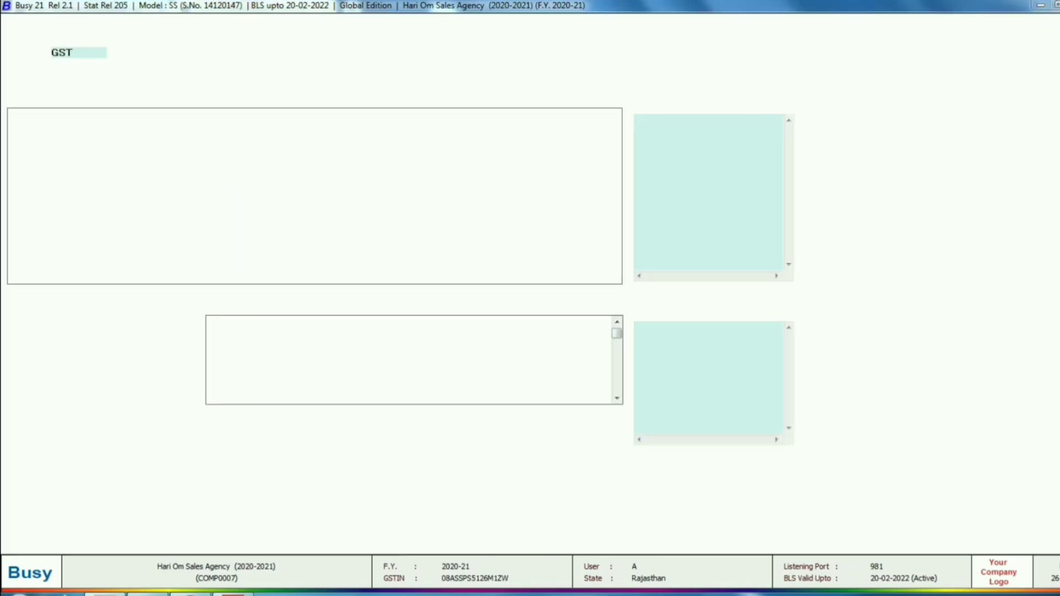
- Accept the GST series, the date 31-01-2021 and the default sale type, and select a customer as the voucher's party
key(Return)
key(Return)
key(Return)
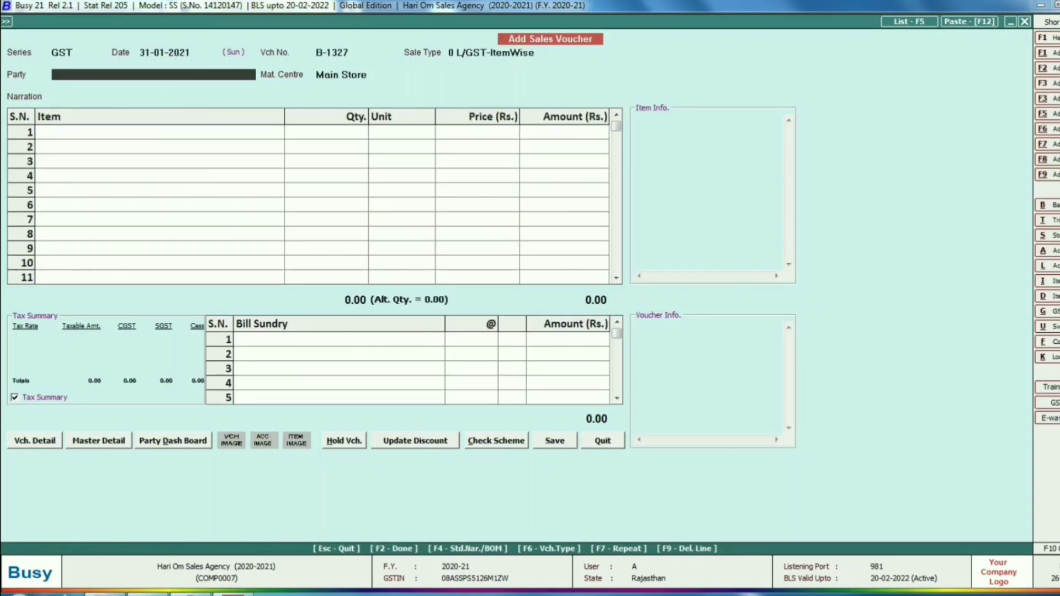
key(Down)
key(Down)
key(Down)
key(Down)
key(Down)
key(Return)
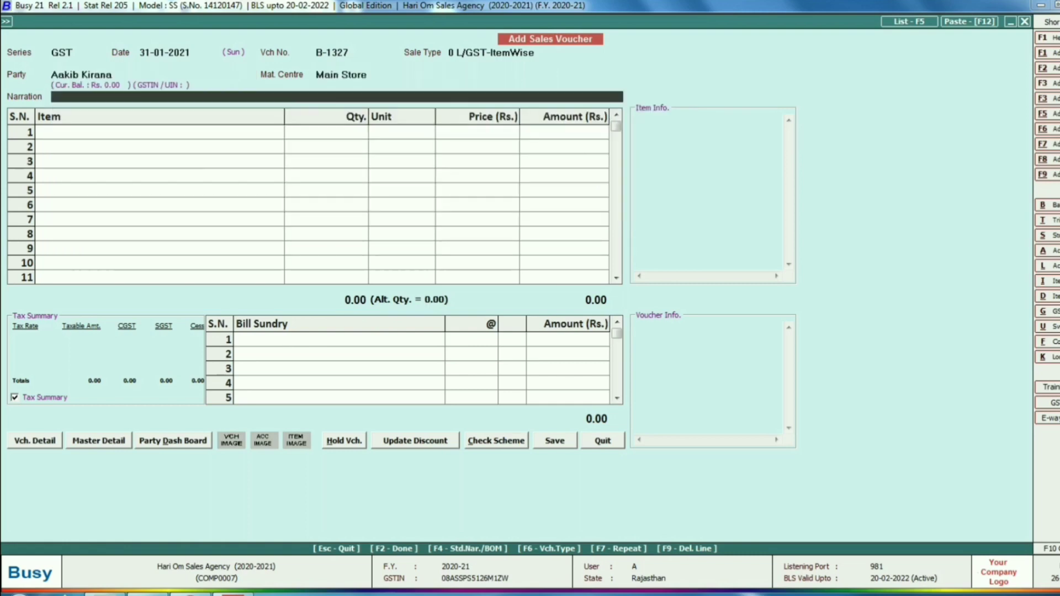
- Add the item 10/- Raj. (v) with quantity 1 Kgs. at a price of 286.00 to the sales voucher
key(Return)
key(Down)
key(Down)
key(Down)
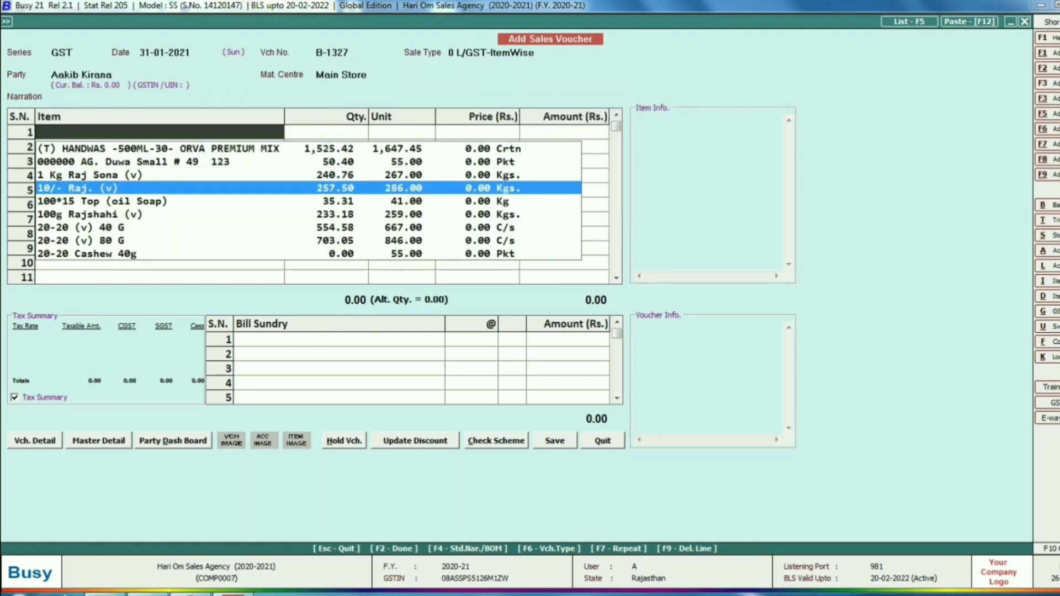
key(Return)
text(1)
key(Return)
key(Return)
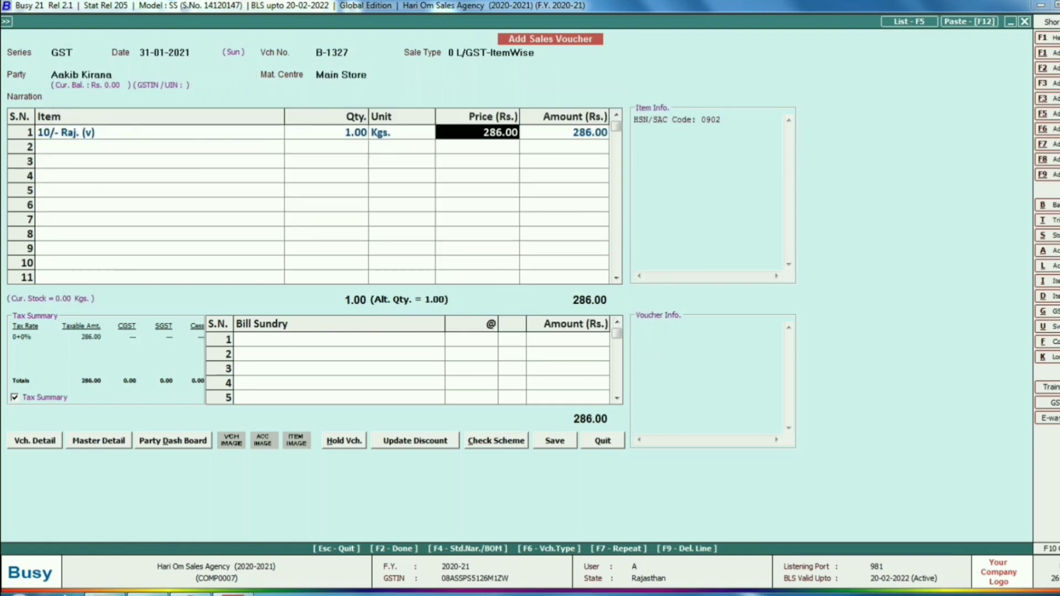
key(Return)
key(Return)
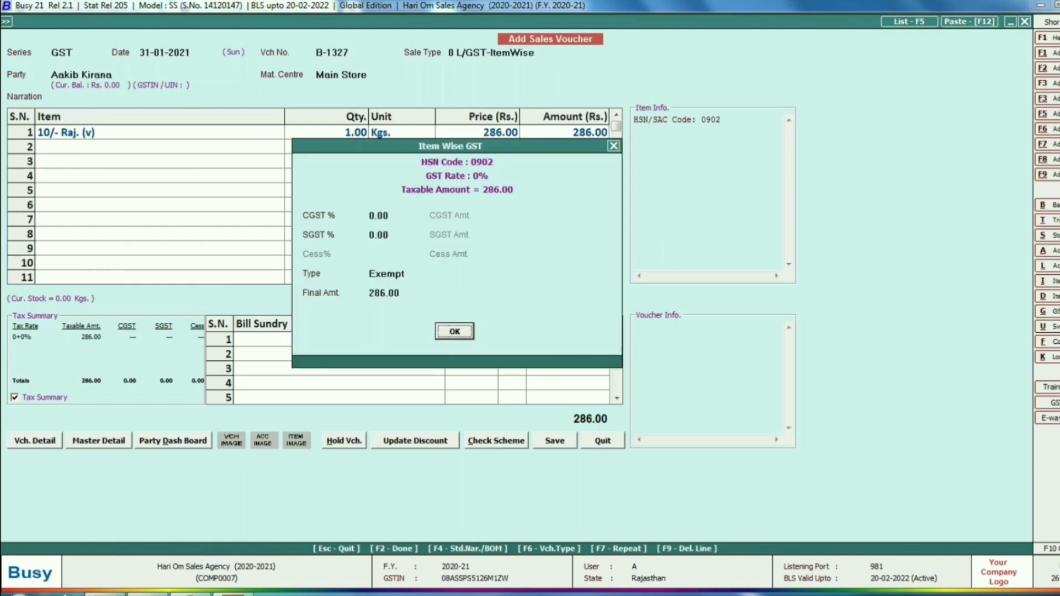
- Set both the CGST and SGST rates of the 10/- Raj. (v) item to 9% in its item-wise GST details
key(Tab)
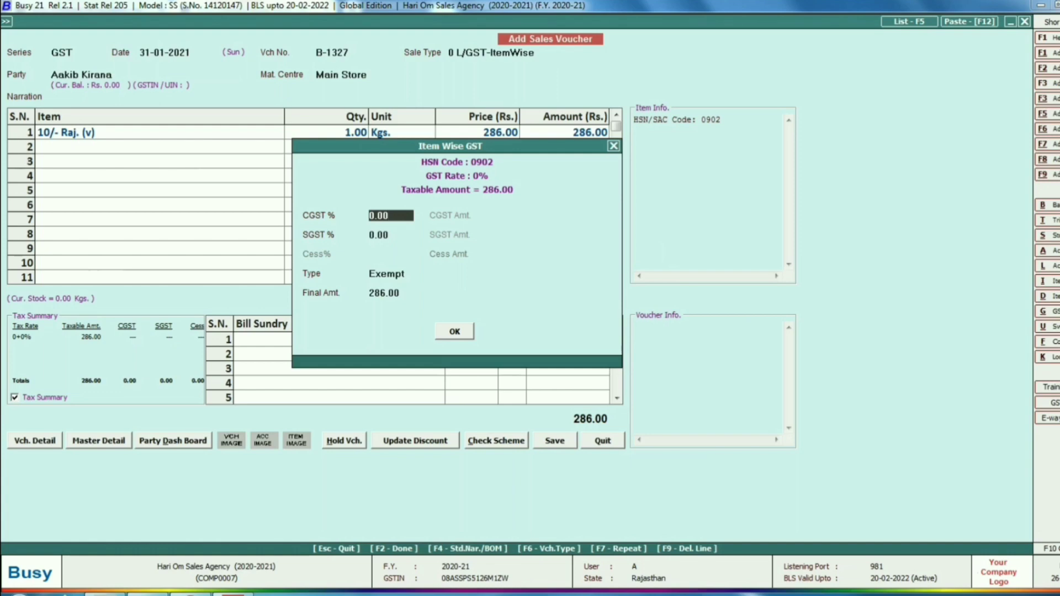
text(0.01)
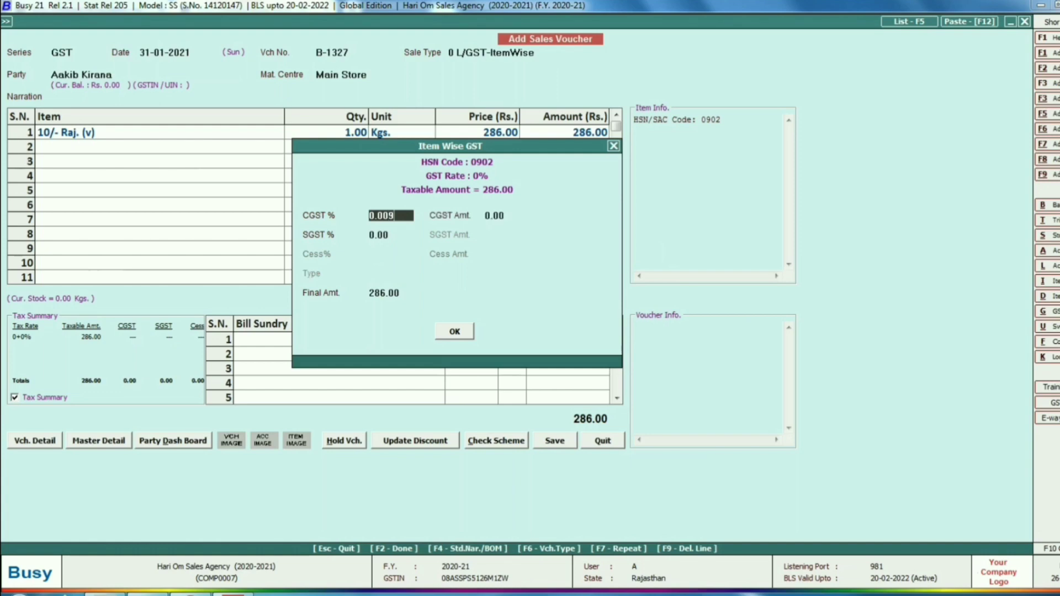
key(Return)
key(Return)
text(9)
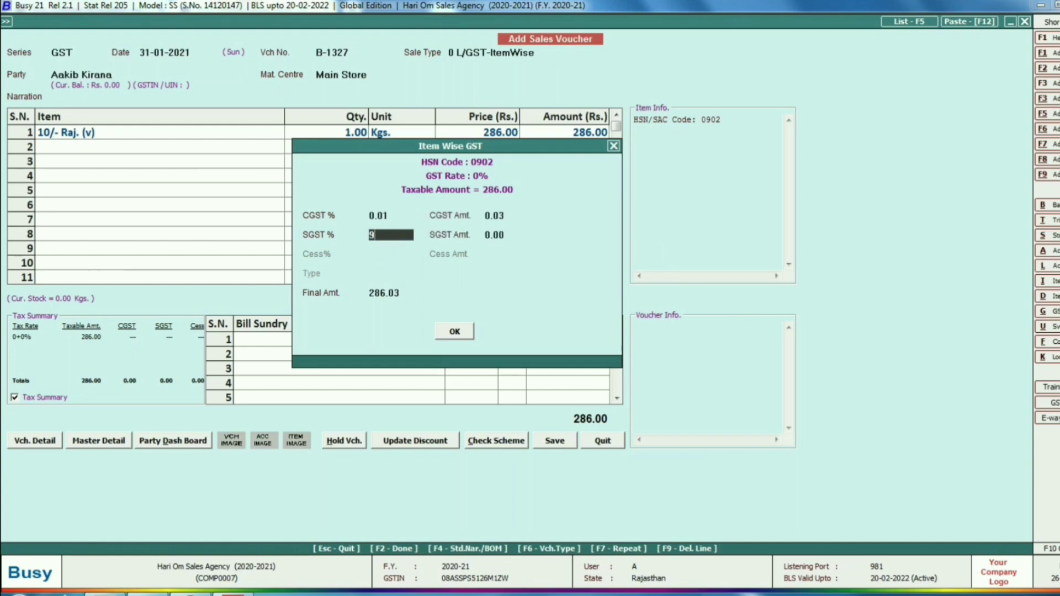
key(Return)
key(Up)
key(Up)
key(Up)
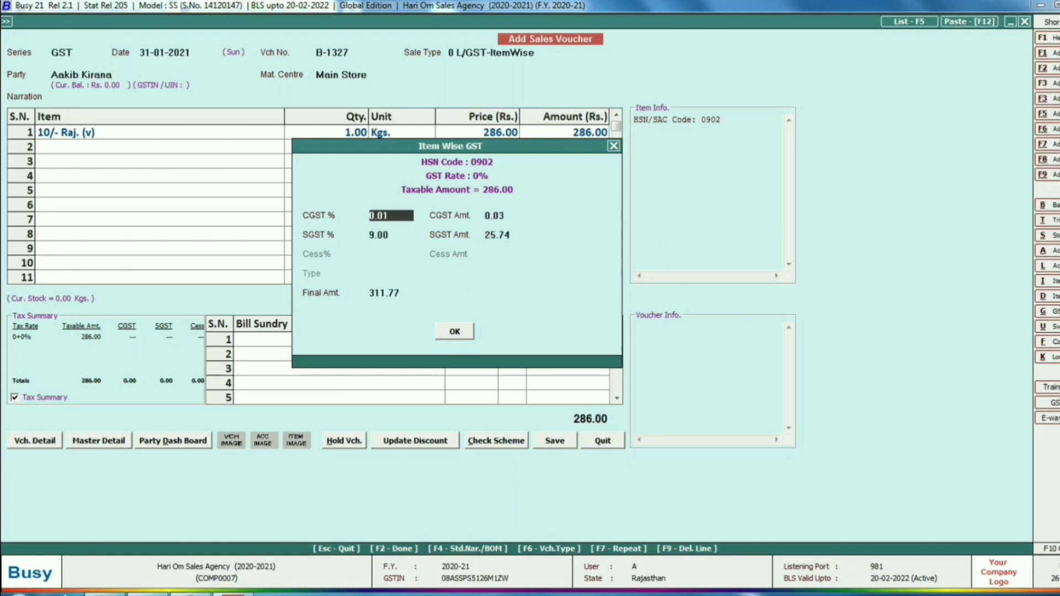
text(9)
key(Return)
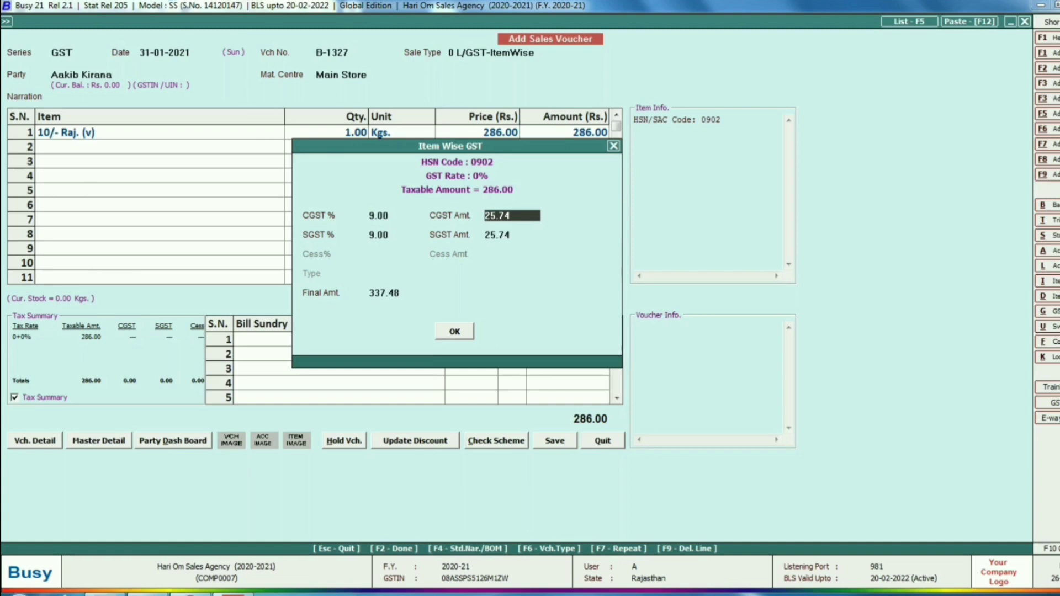
- Accept the item's GST details and quit the sales voucher without saving it
key(alt+Tab)
key(Return)
key(Escape)
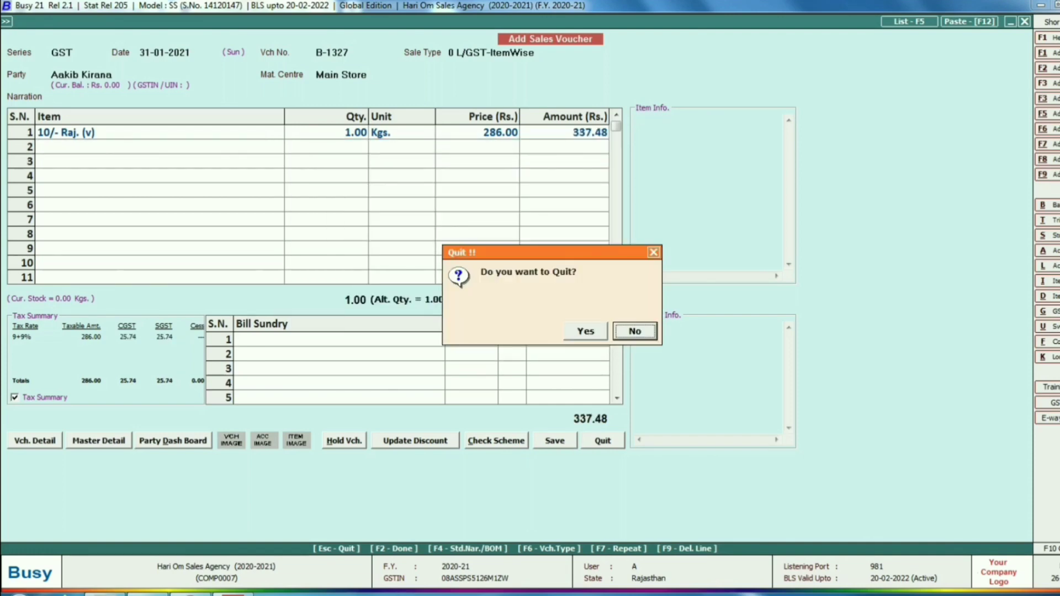
key(Left)
key(Return)
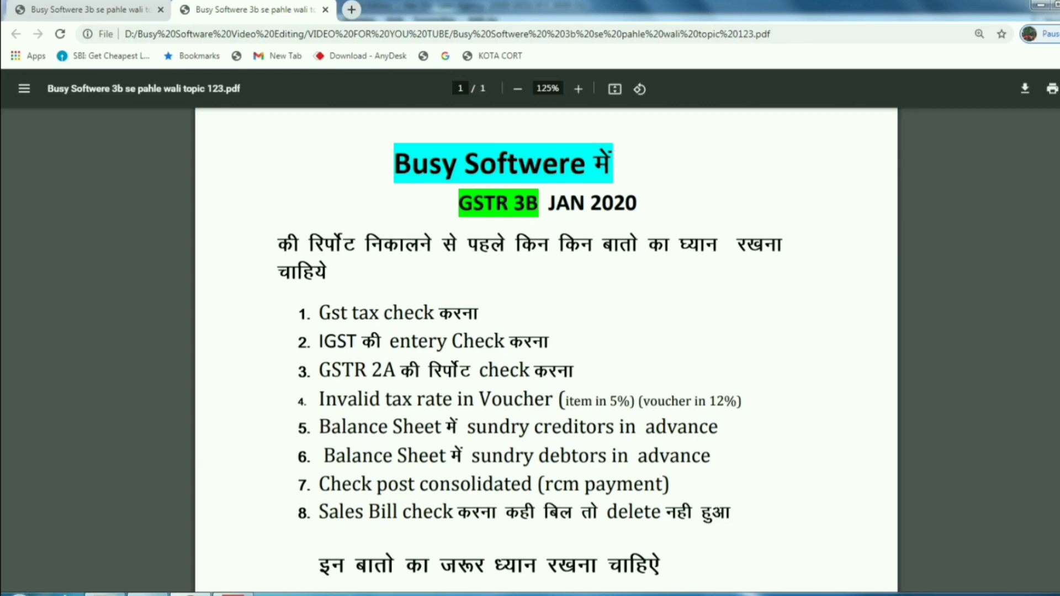
- Generate the balance sheet for 01-04-2020 to 10-03-2021 and open the Sundry Creditors group balances
key(alt+Tab)
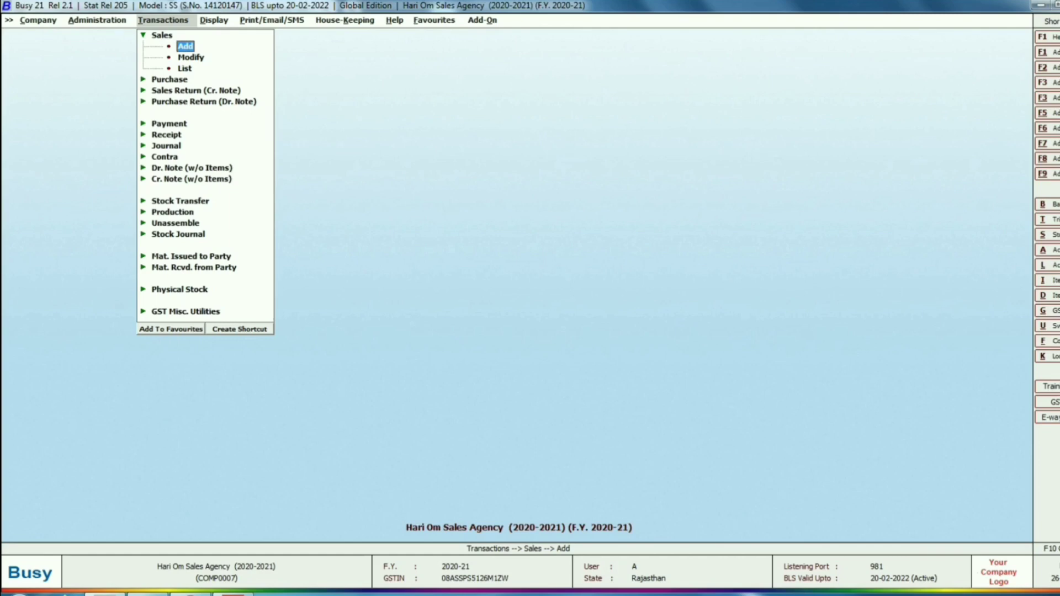
key(alt+b)
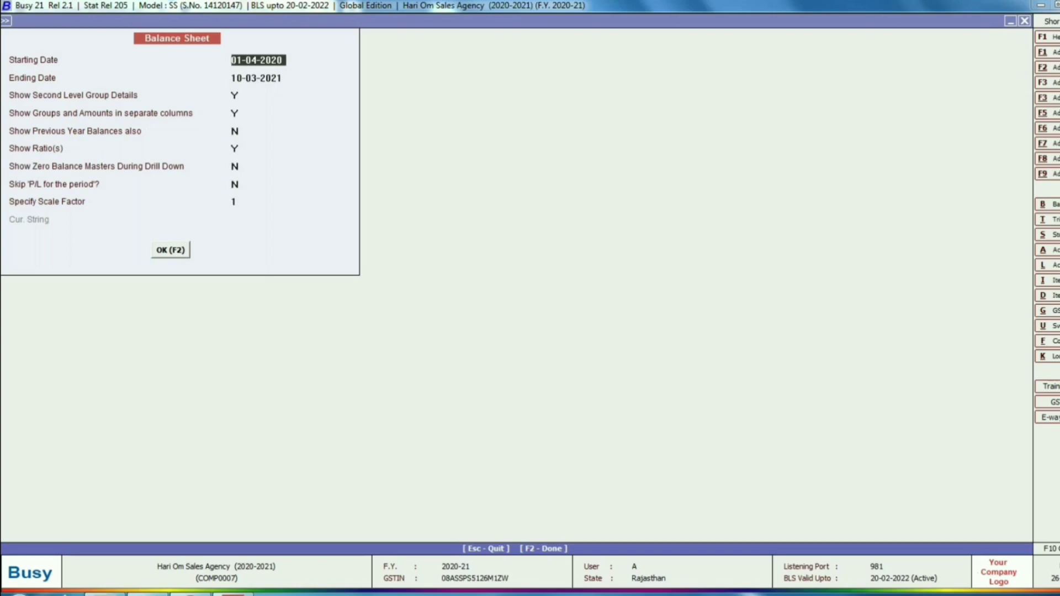
key(F2)
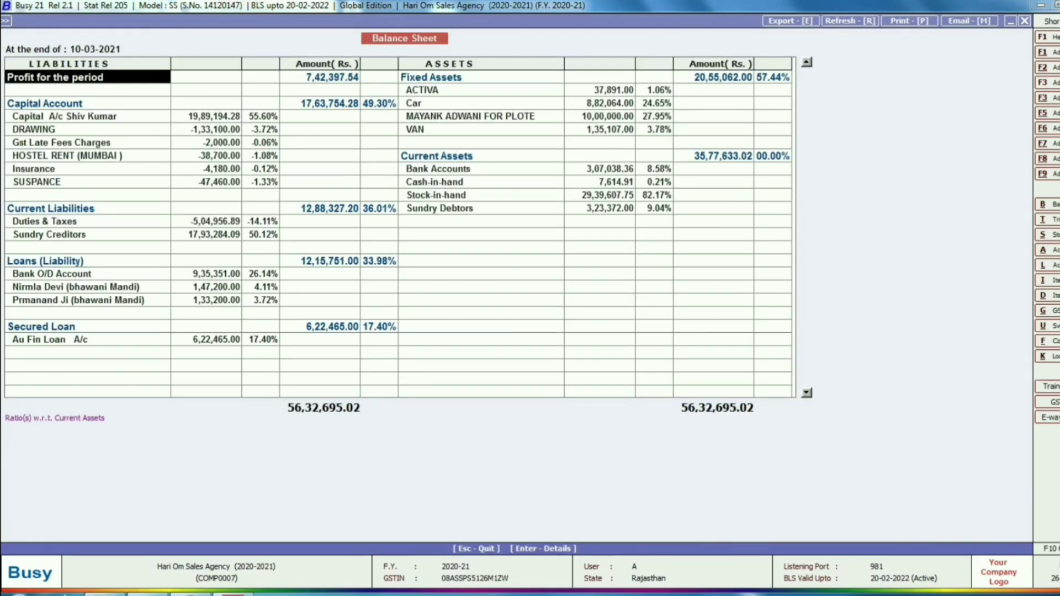
click(206, 234)
key(Return)
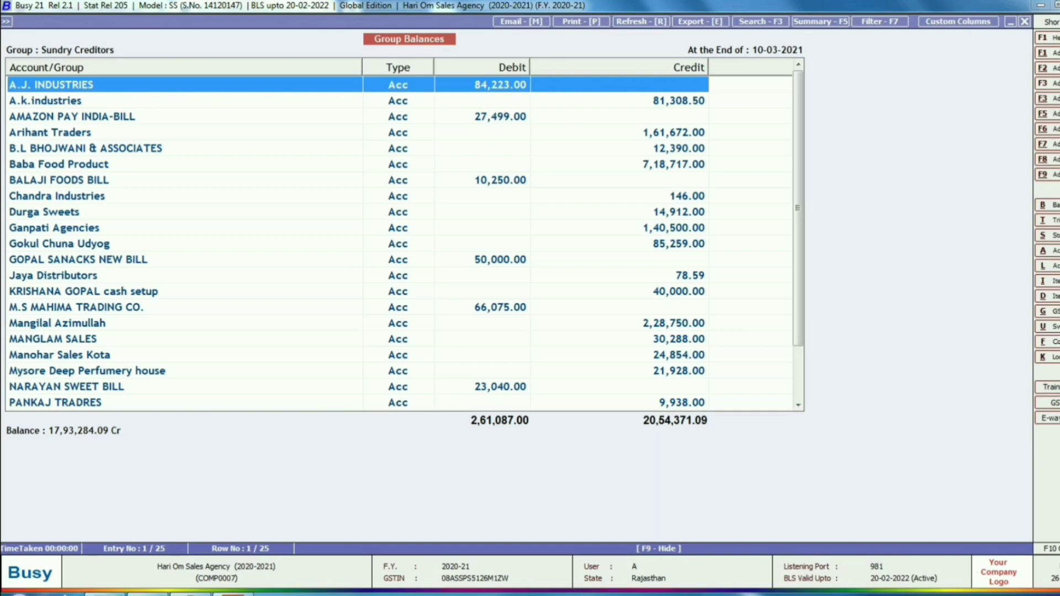
- Examine the Sundry Creditors accounts for debit (advance) balances, sorting the list by debit amount
click(72, 117)
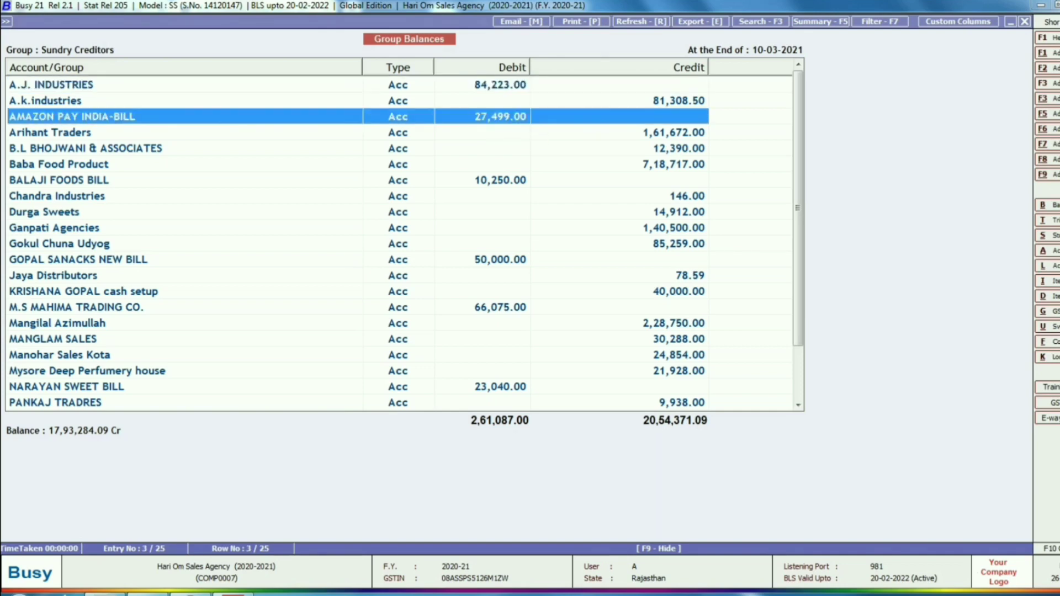
click(60, 180)
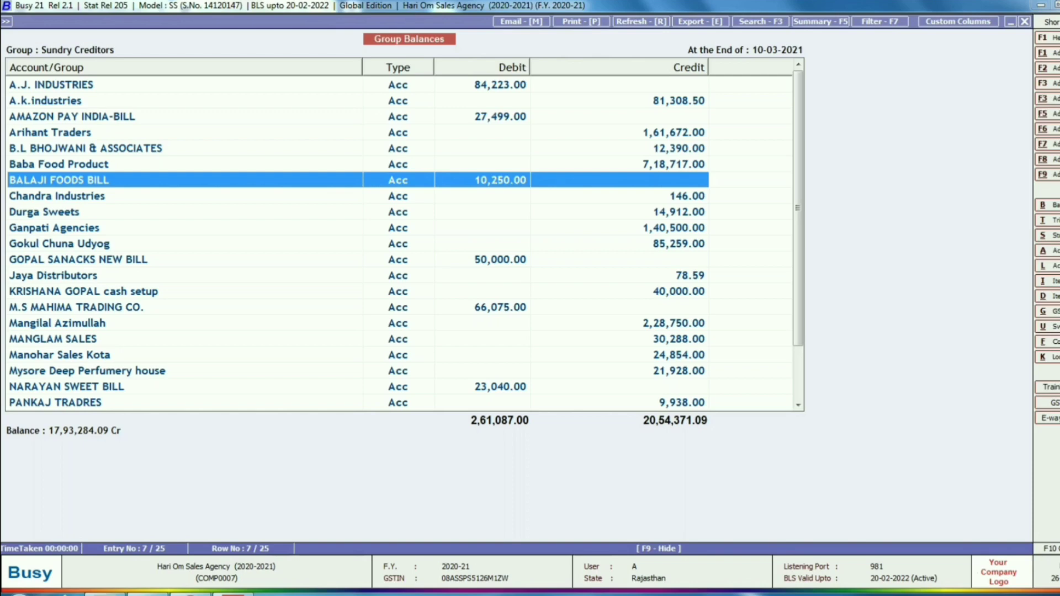
click(78, 259)
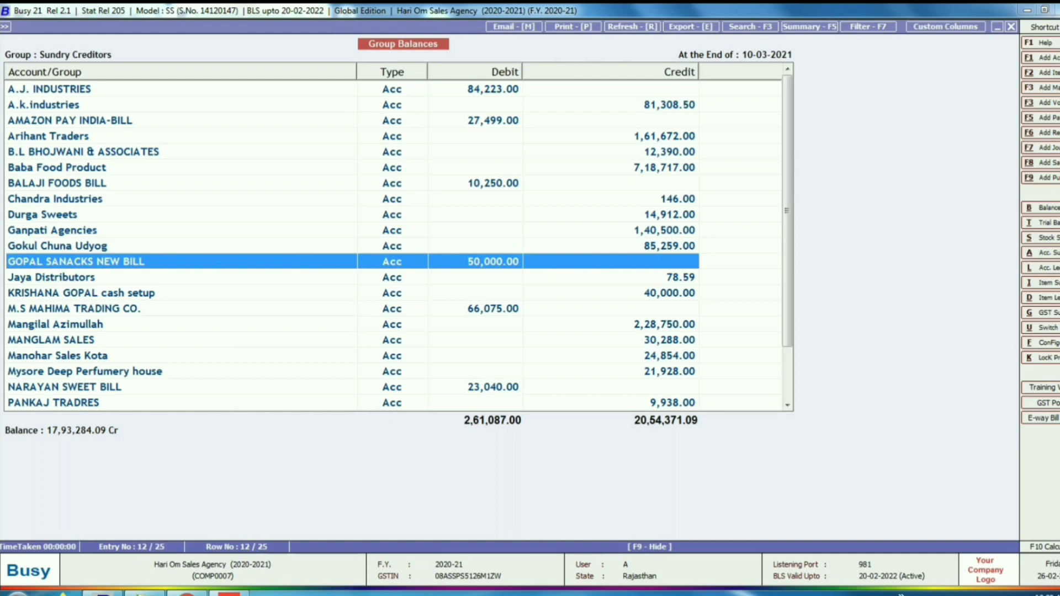
click(499, 71)
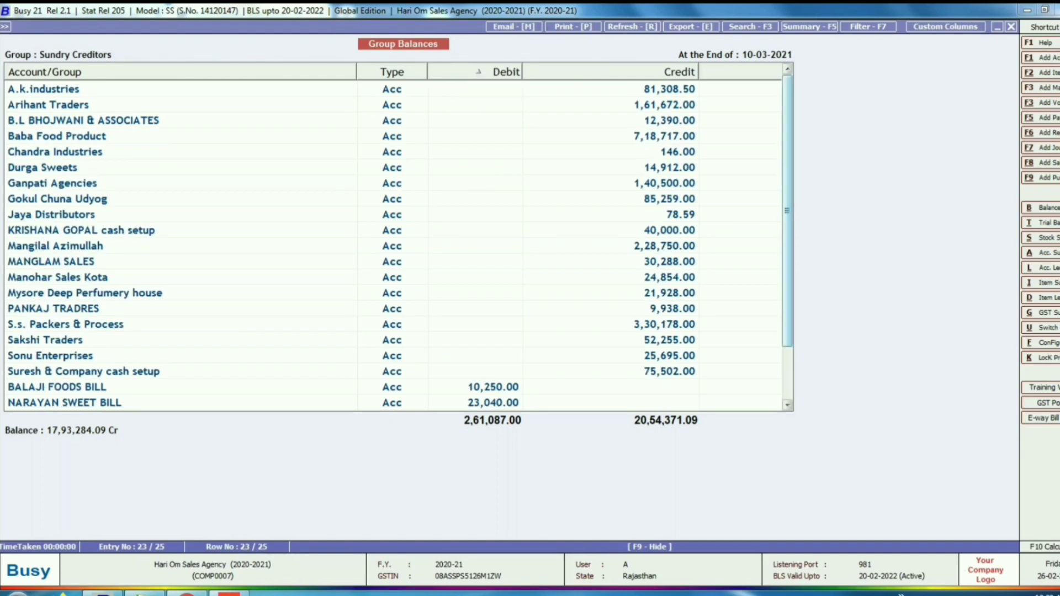
scroll(787, 238, down, 2)
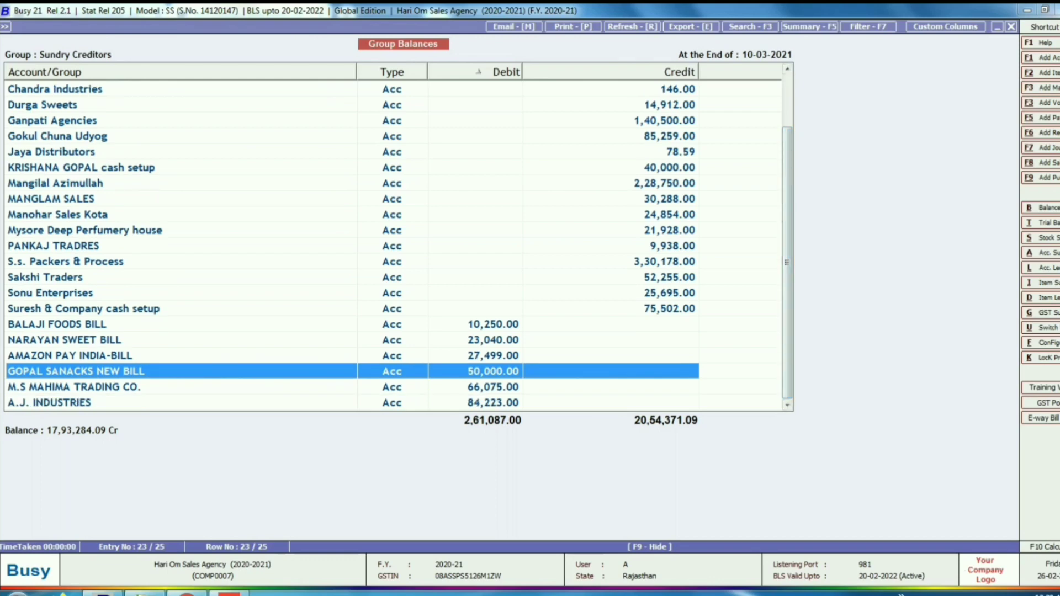
click(77, 403)
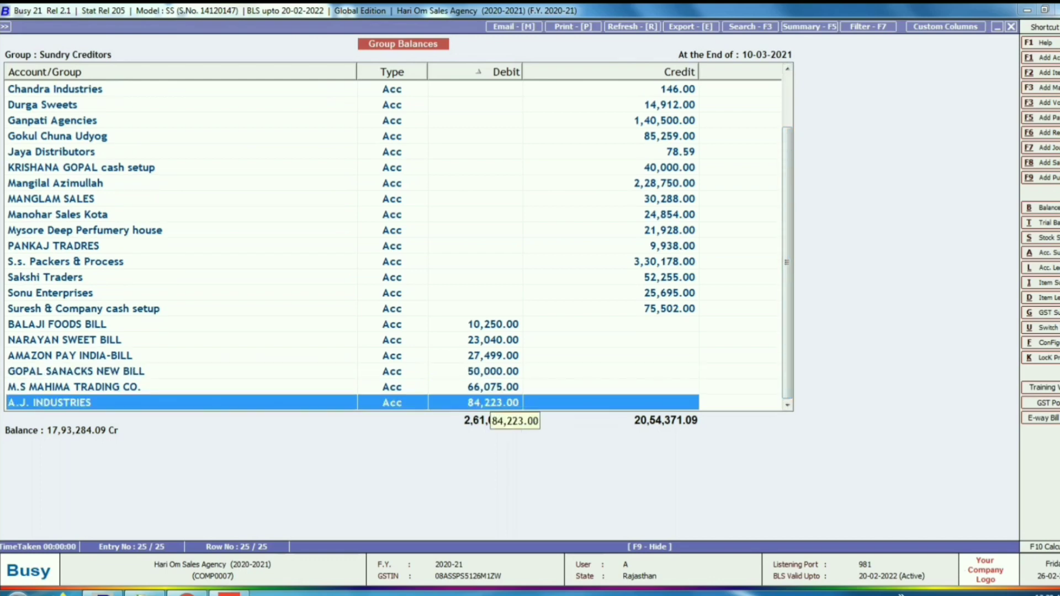
click(64, 340)
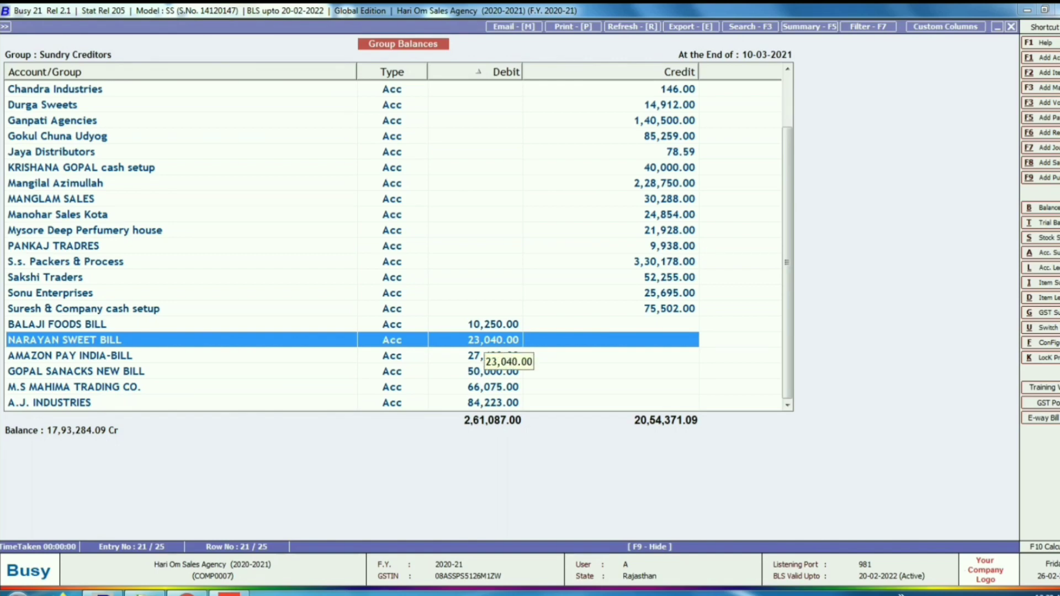
click(64, 371)
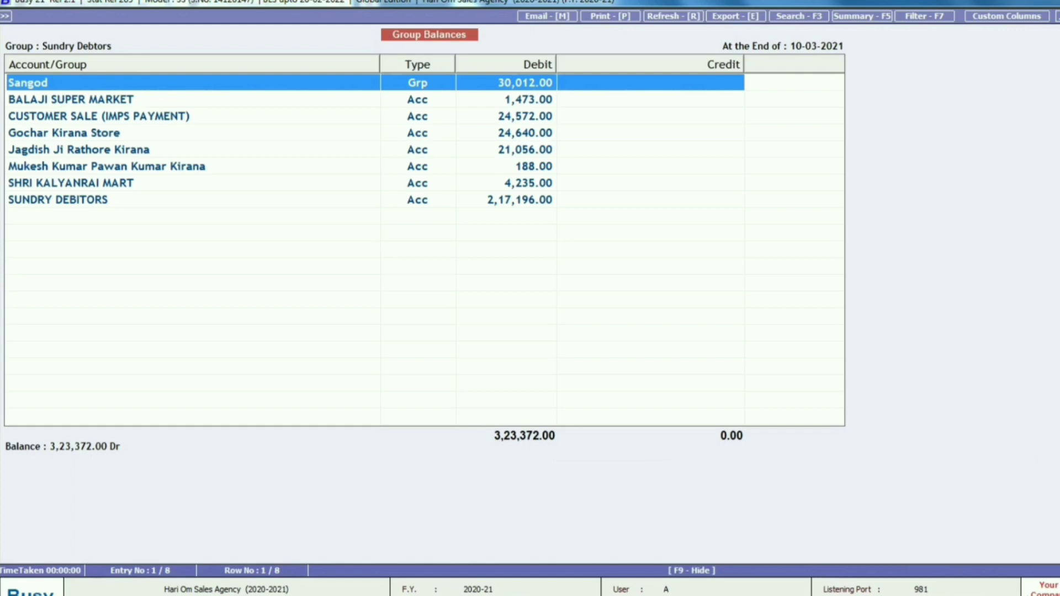
- Leave the Sundry Debtors balances, consult the PDF checklist for the following check, and close the balance sheet
key(Escape)
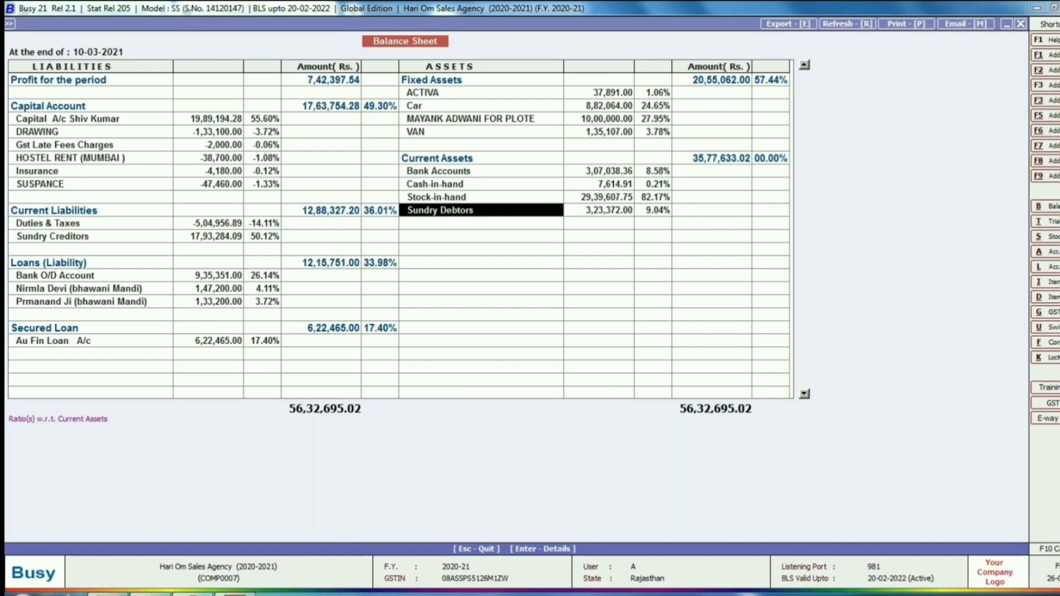
key(alt+Tab)
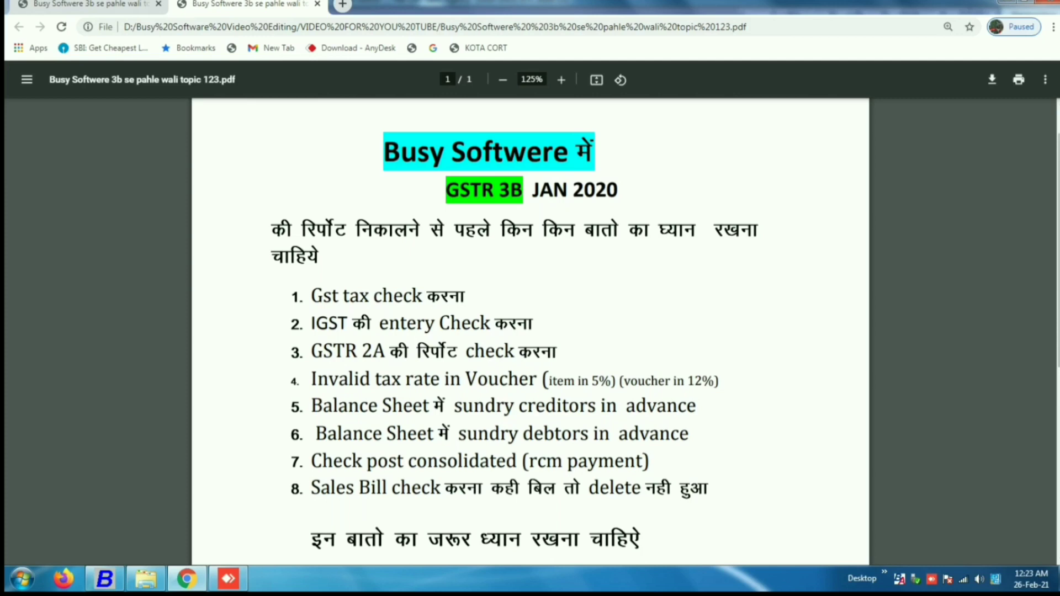
key(alt+Tab)
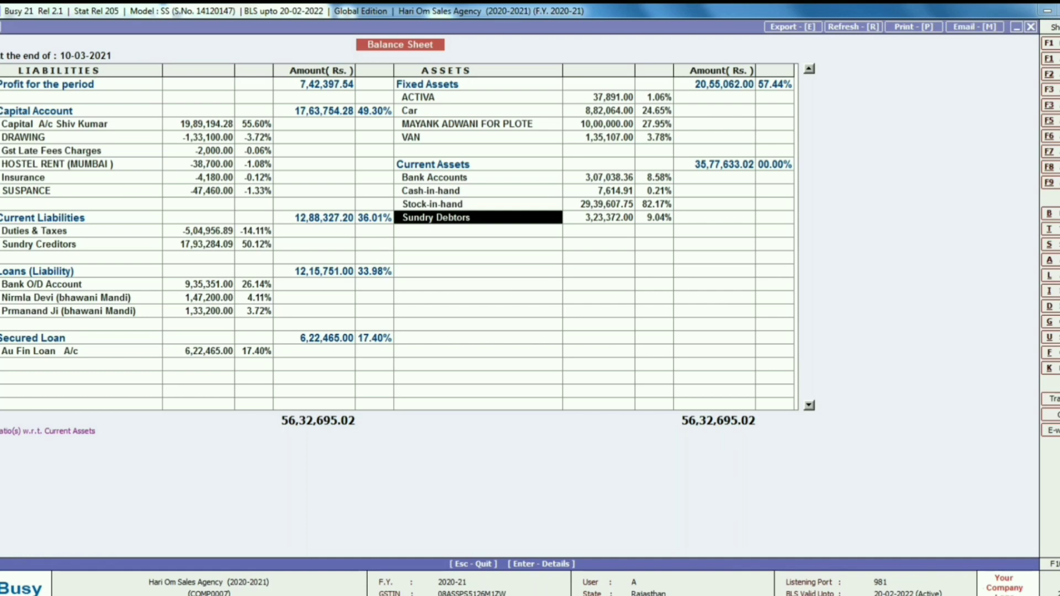
key(Escape)
key(Escape)
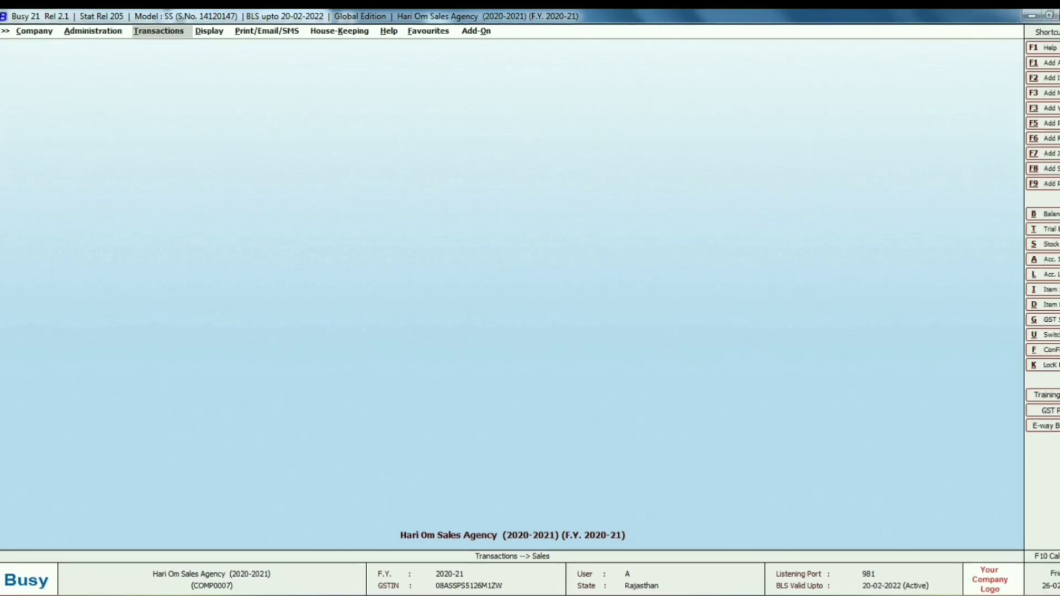
- Open a blank journal voucher for adding a new entry
key(Return)
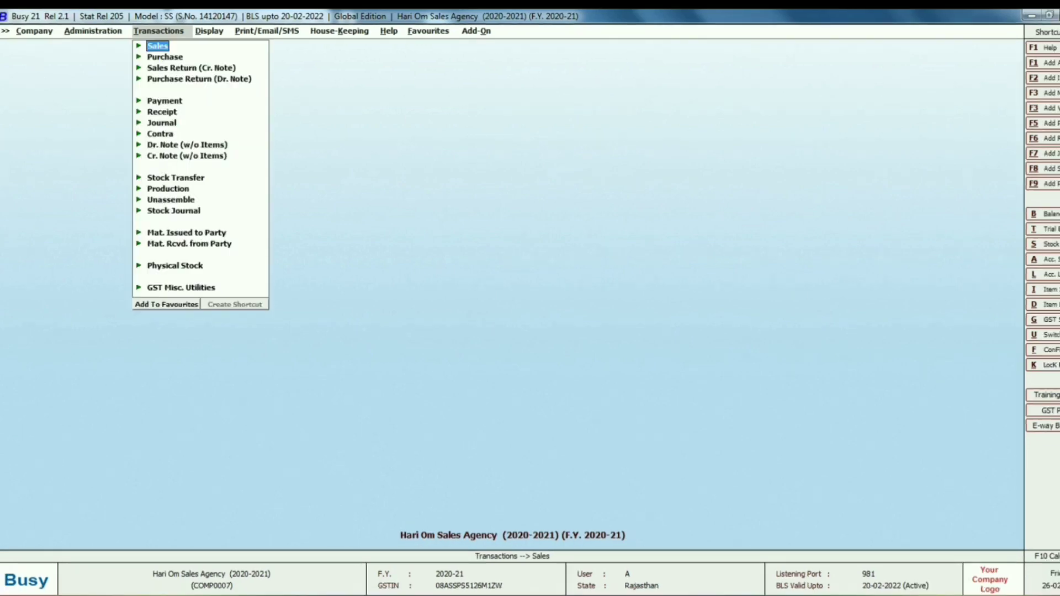
key(Down)
key(Down)
key(Down)
key(Down)
key(Down)
key(Down)
key(Down)
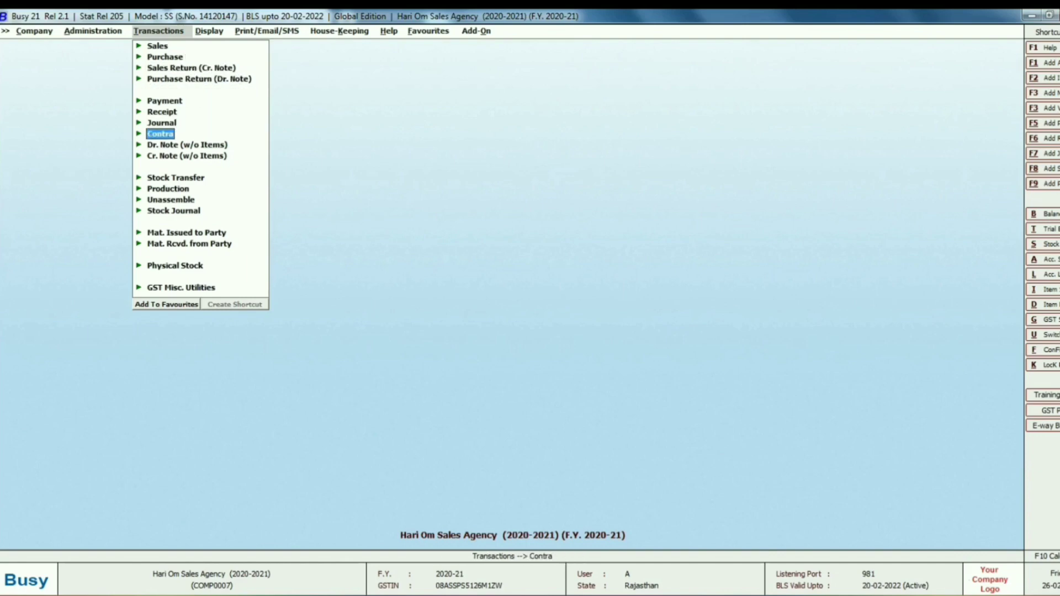
key(Up)
key(Return)
key(Return)
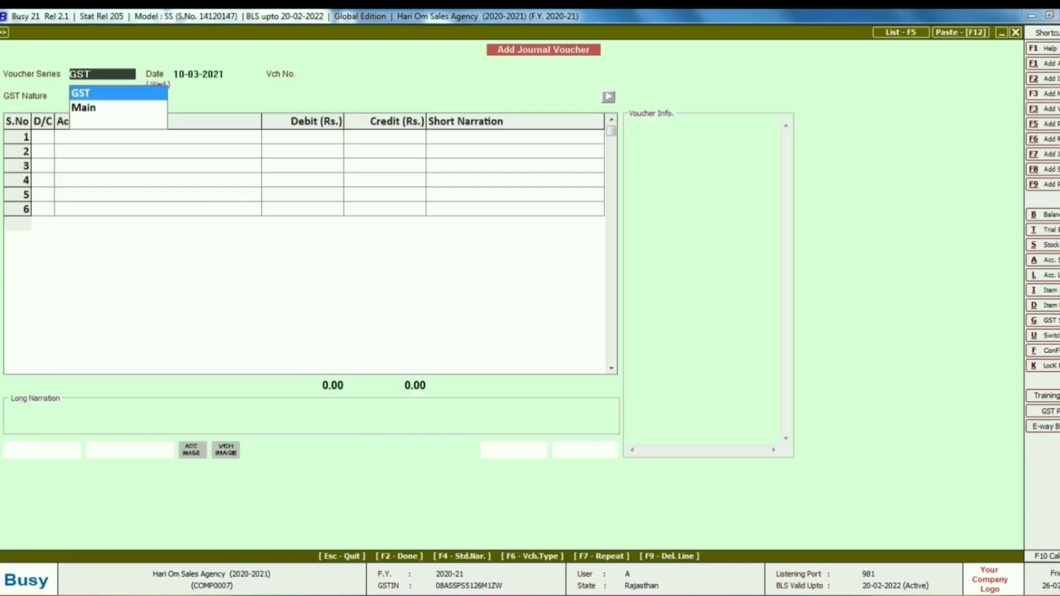
- Set the journal voucher's series to GST, its date to 01-01-2021 and its GST nature to RCM Expense
key(Return)
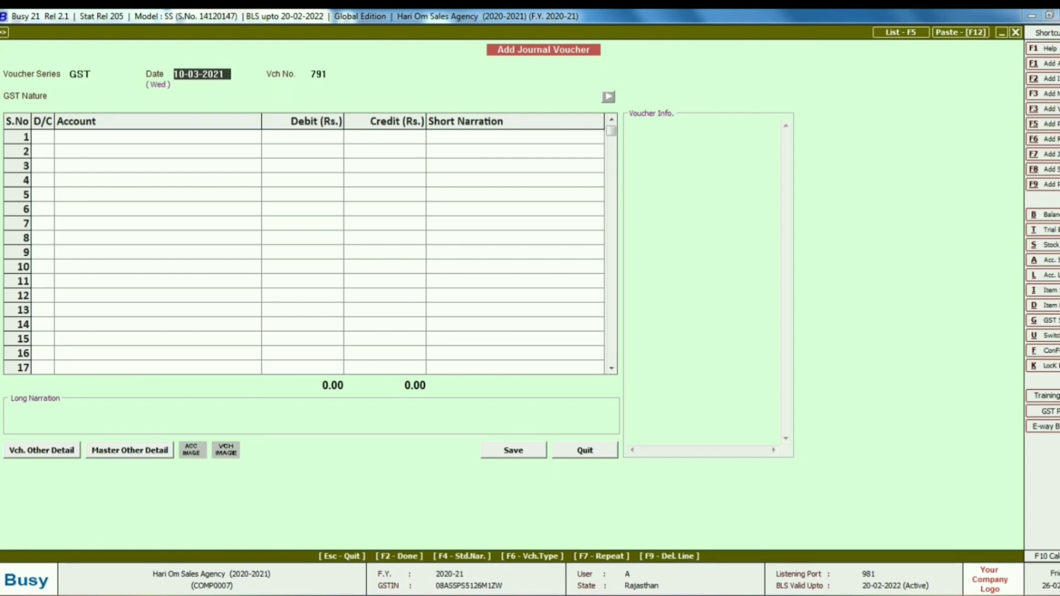
text(01-01-2021)
key(Return)
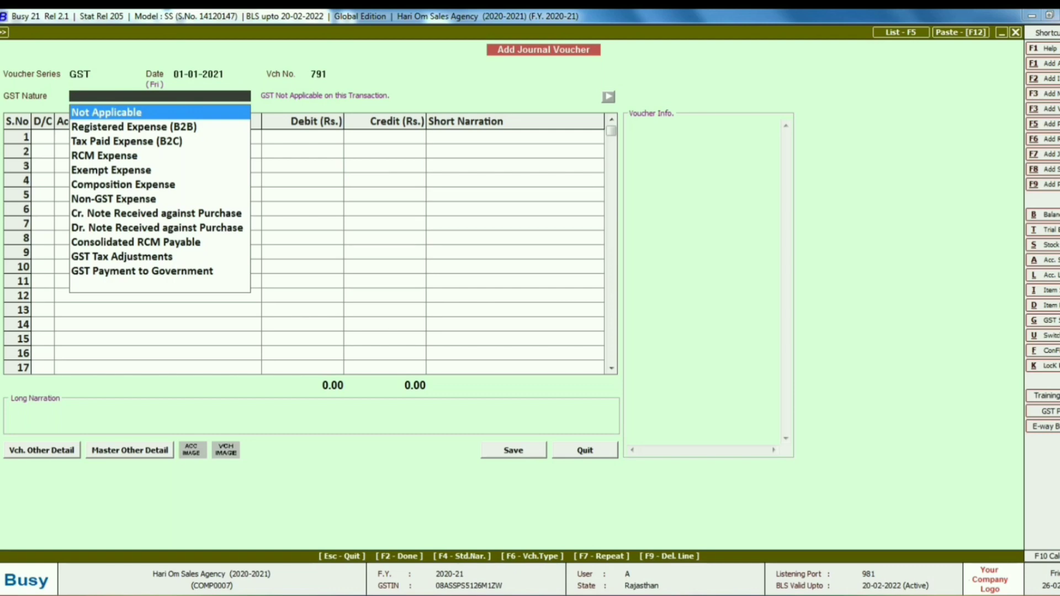
key(Down)
key(Down)
key(Down)
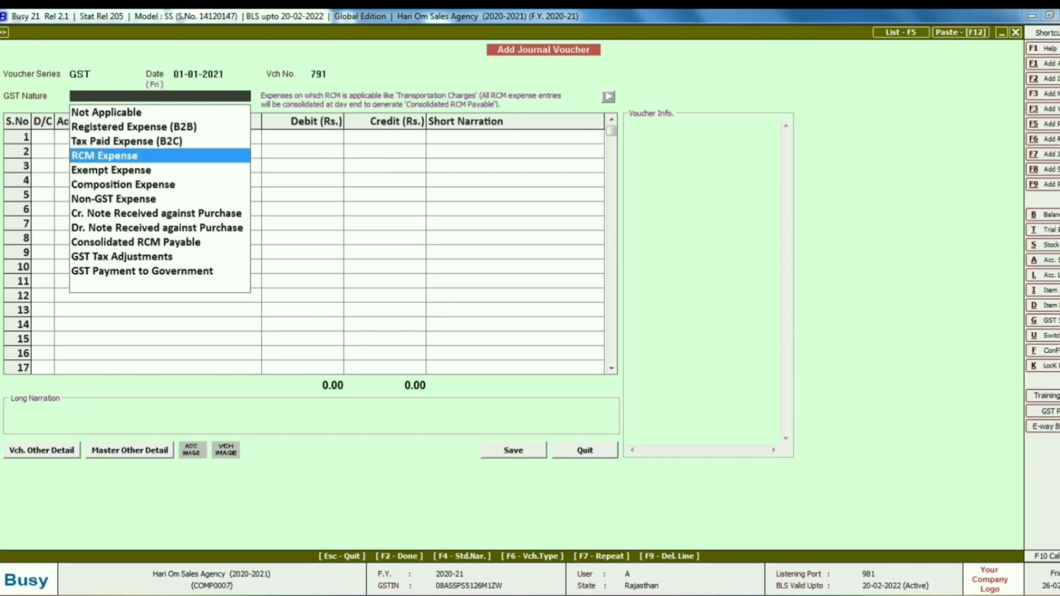
key(Return)
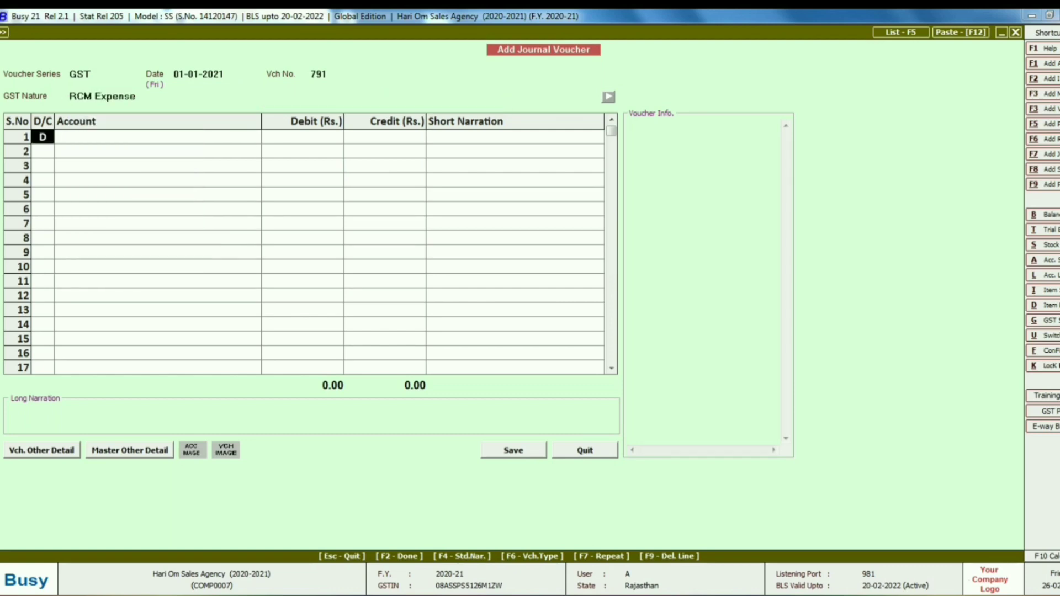
key(Return)
text(re)
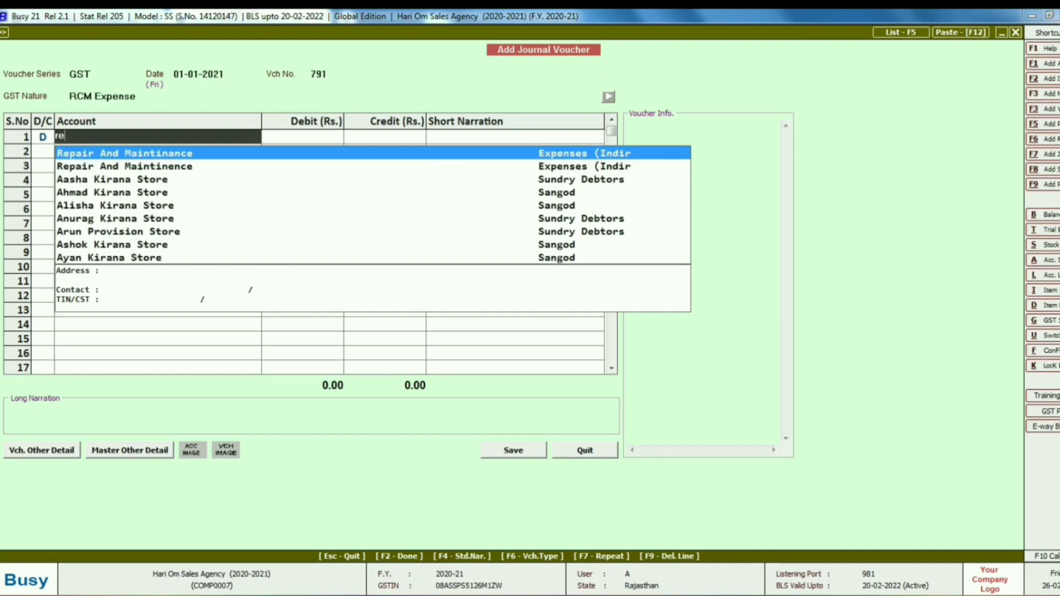
key(BackSpace)
text(c)
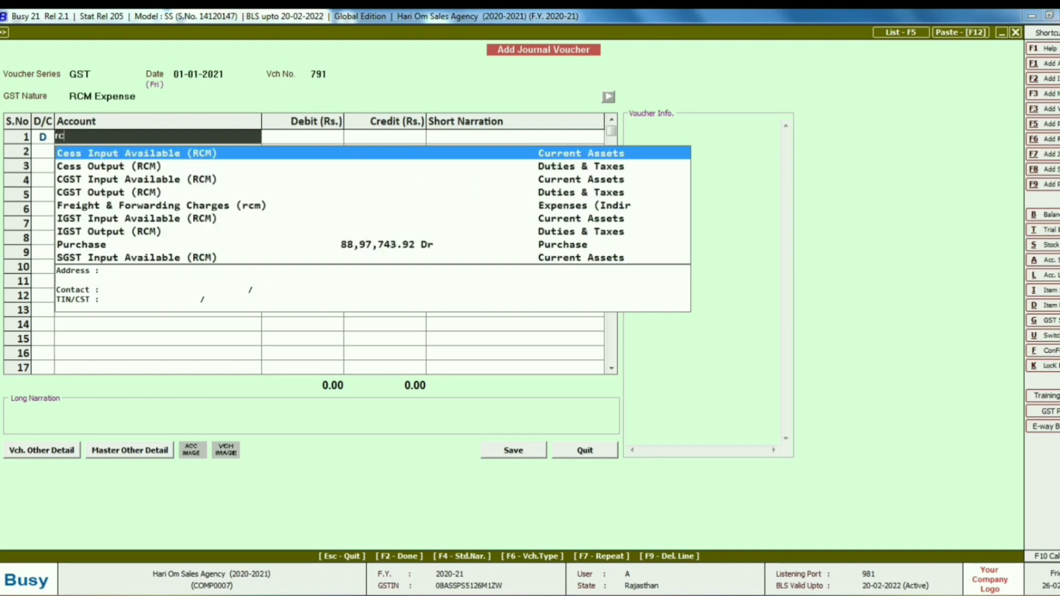
text(m)
key(Down)
key(BackSpace)
key(BackSpace)
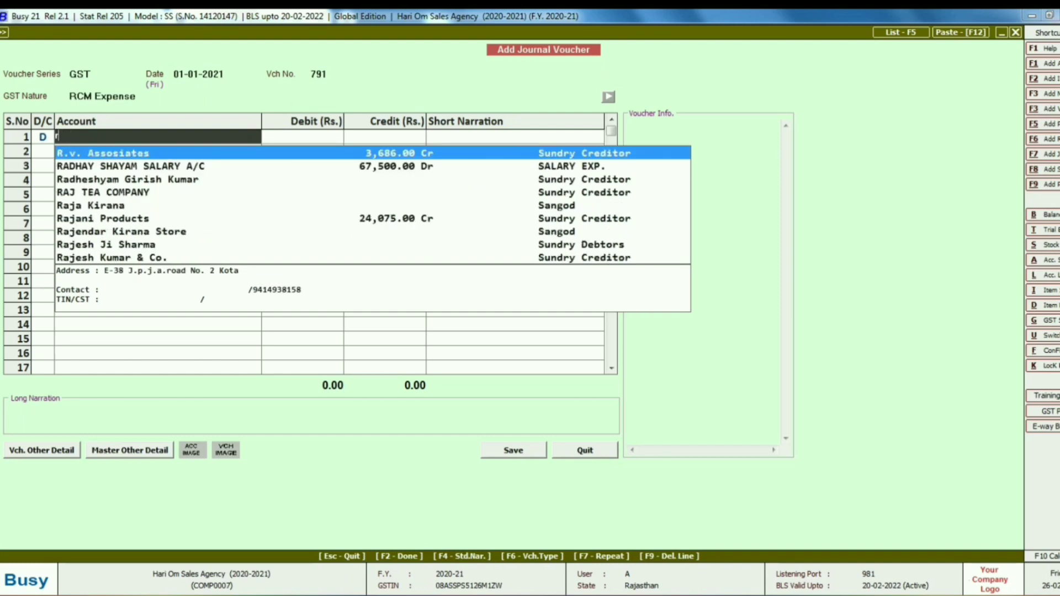
key(BackSpace)
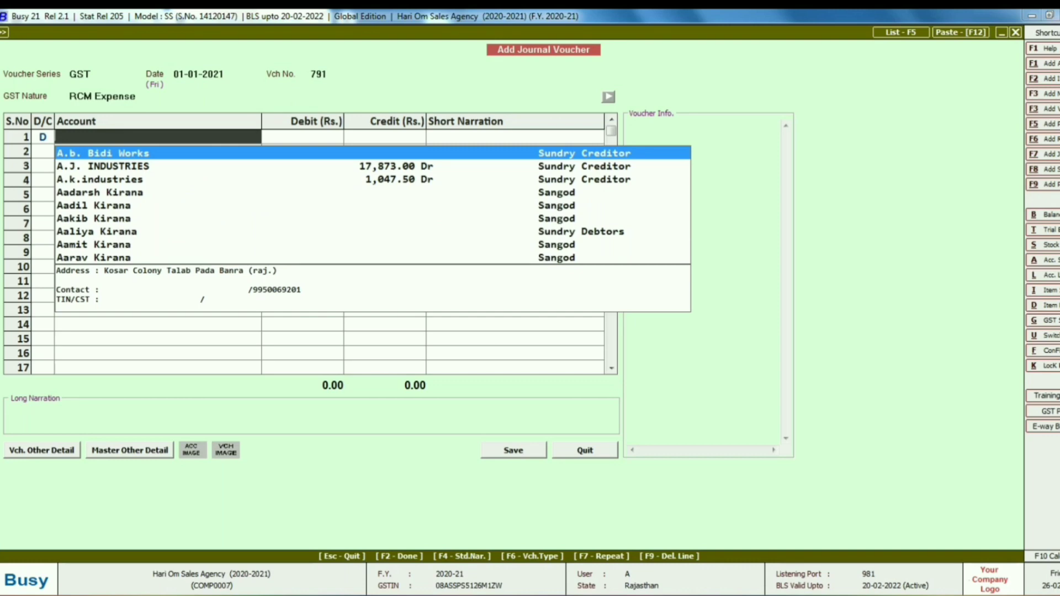
- Debit Freight & Forwarding Charges (rcm) with 1,500 in the first row, with the short narration "By cash"
text(fre)
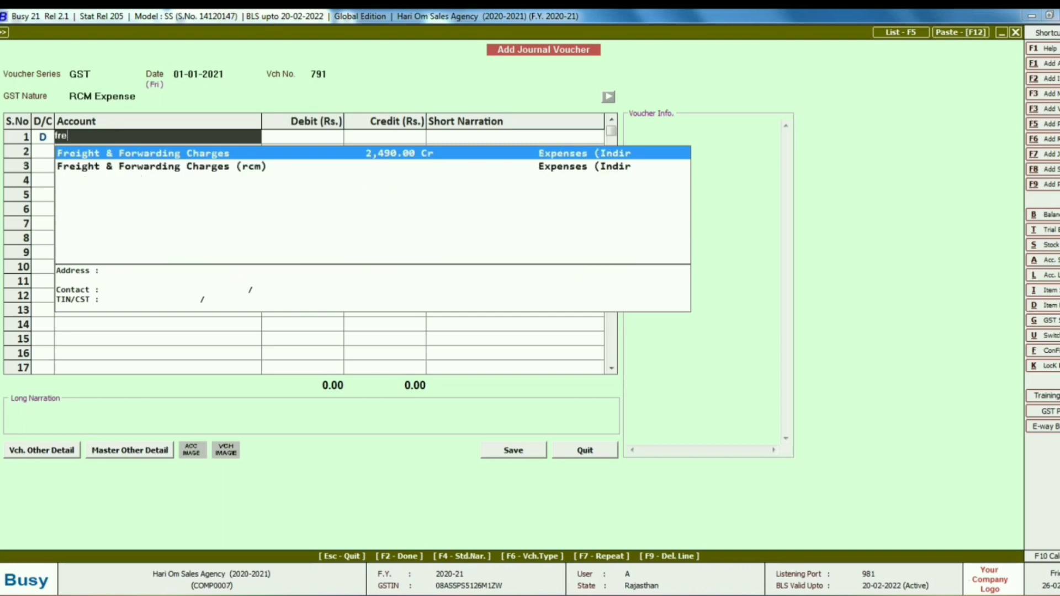
key(Down)
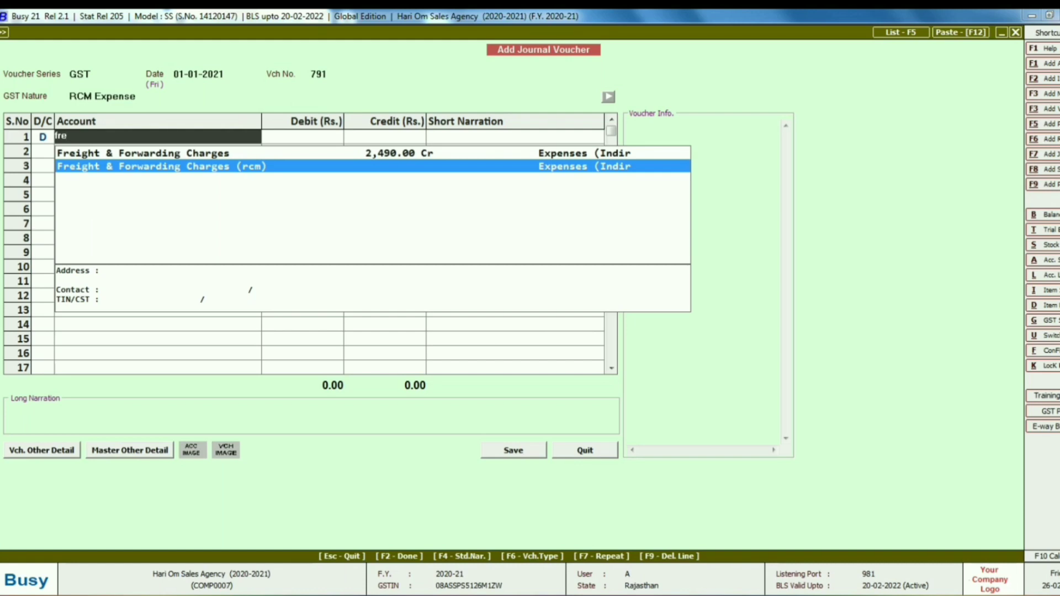
key(Return)
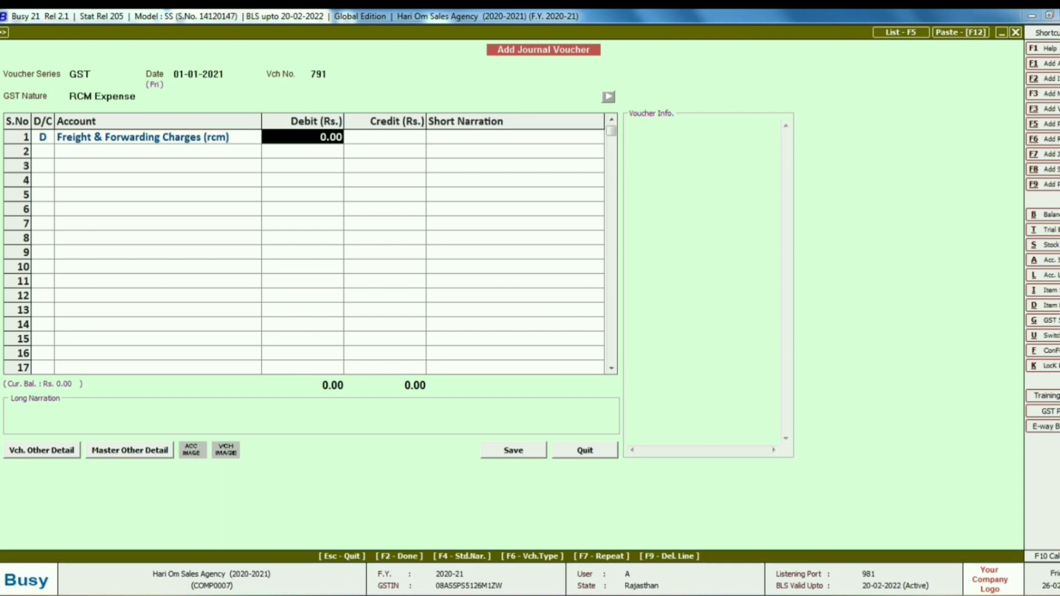
text(1500)
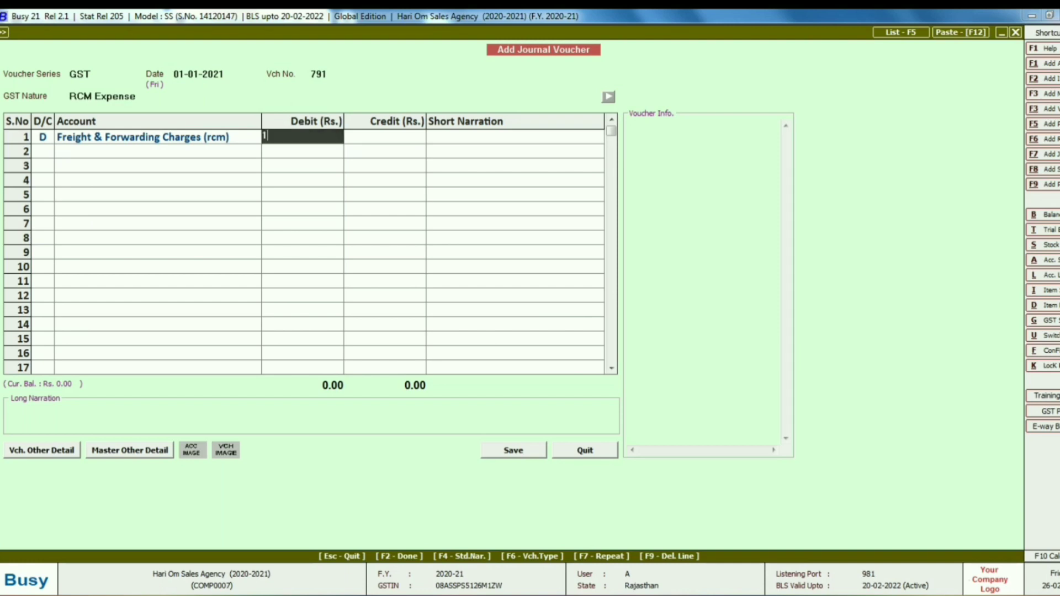
key(Return)
text(by cas)
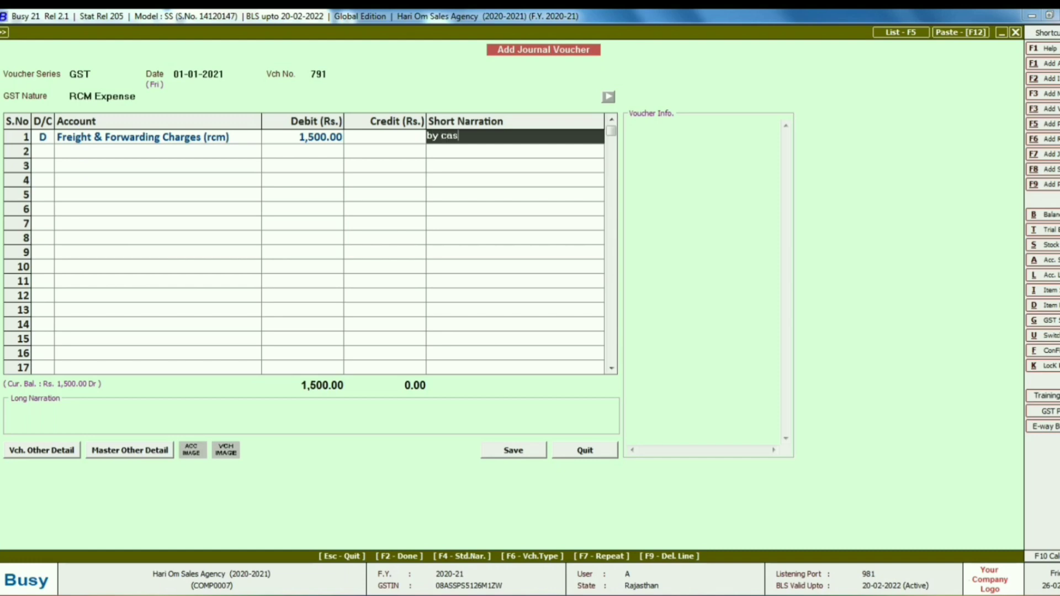
text(h)
key(Return)
- Credit Cash with 1,500 in the second row, save the RCM expense voucher and leave voucher entry
key(Return)
text(c)
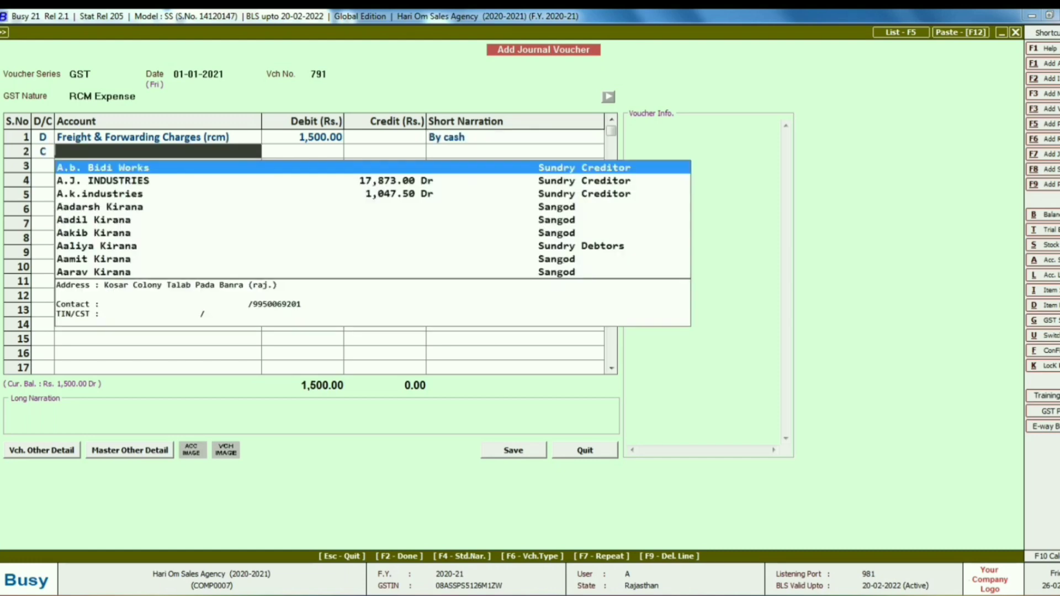
text(as)
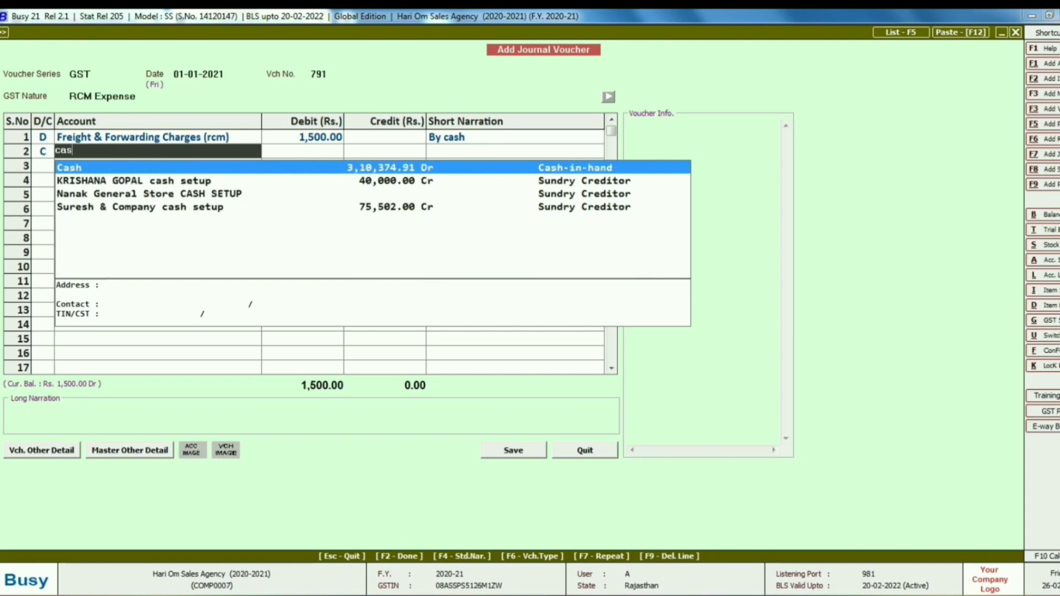
key(Return)
key(Return)
key(Return)
key(Return)
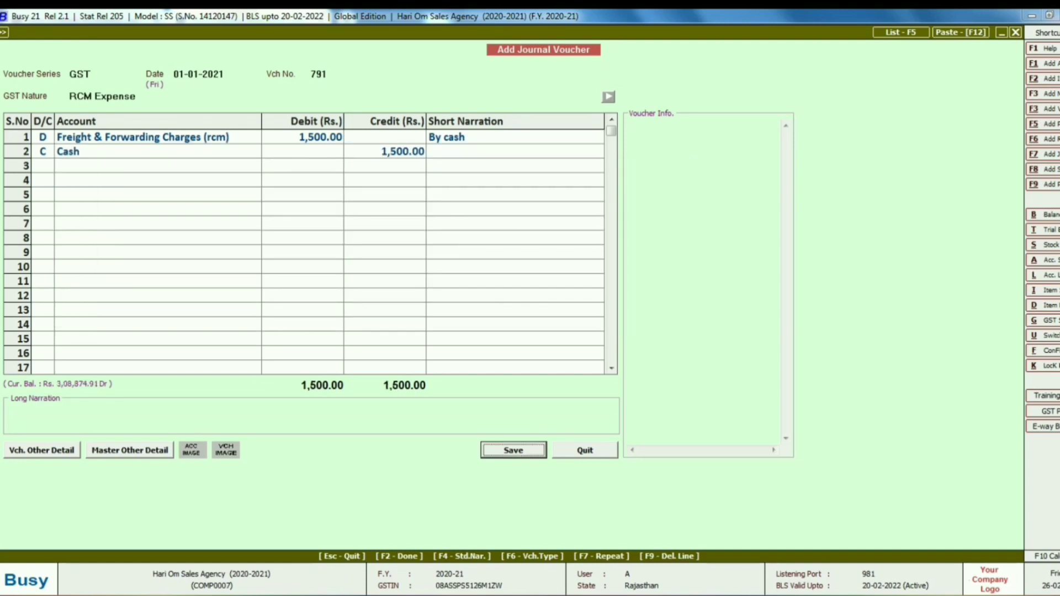
key(Return)
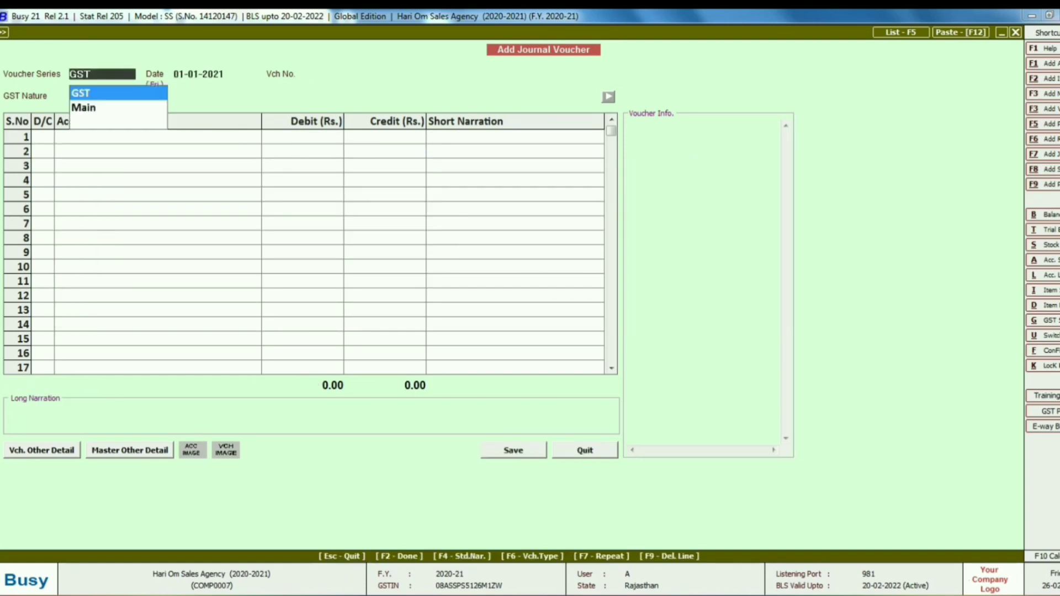
key(Escape)
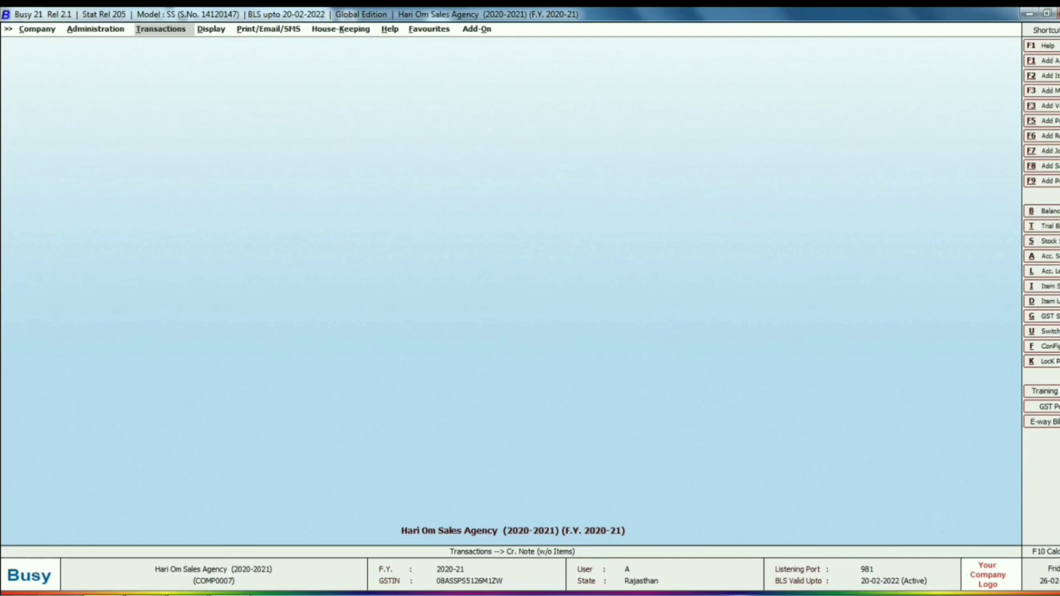
- Open the Check/Post Consolidated RCM Payable utility among the GST miscellaneous utilities
key(Return)
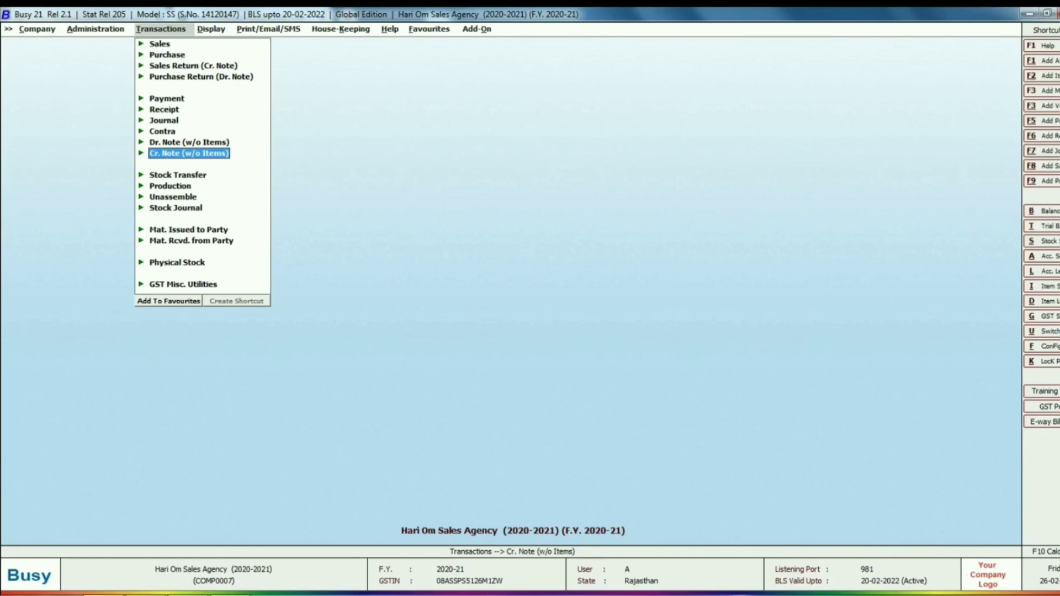
key(Down)
key(Down)
key(Down)
key(Down)
key(Down)
key(Down)
key(Down)
key(Down)
key(Down)
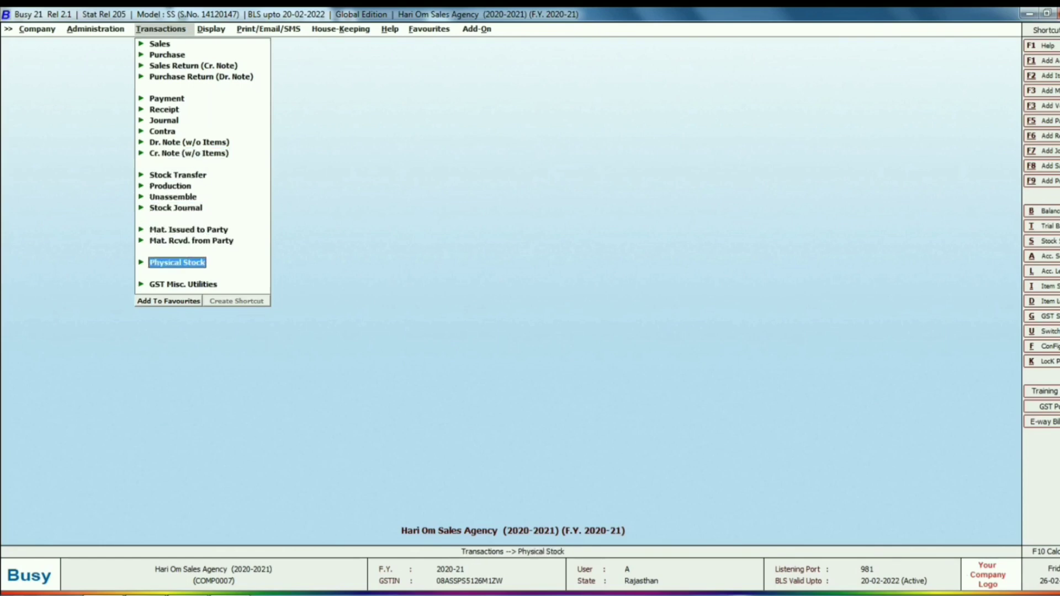
key(Up)
key(Return)
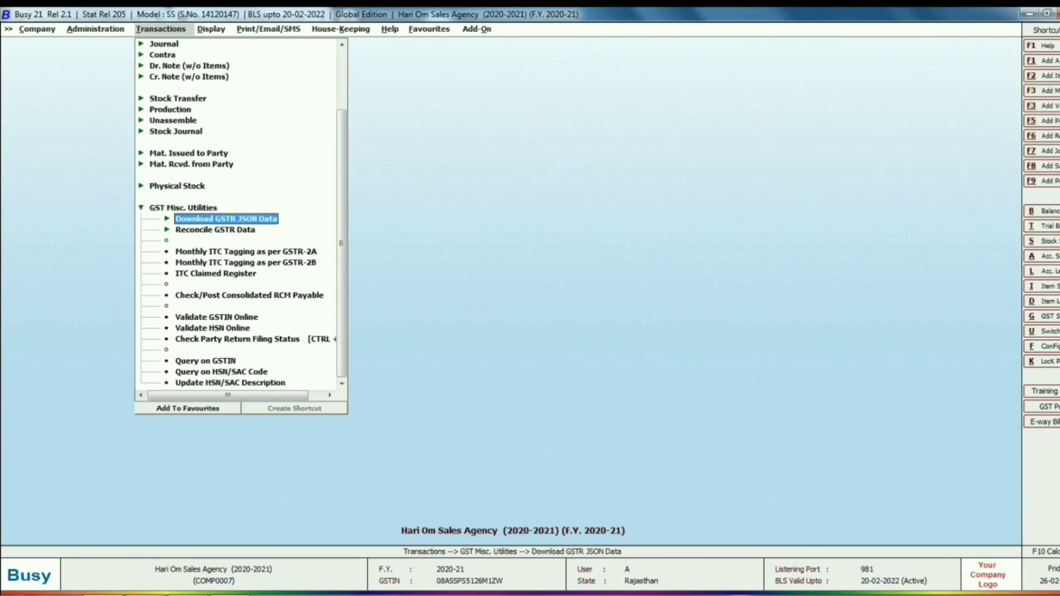
key(Down)
key(Down)
key(Down)
key(Down)
key(Down)
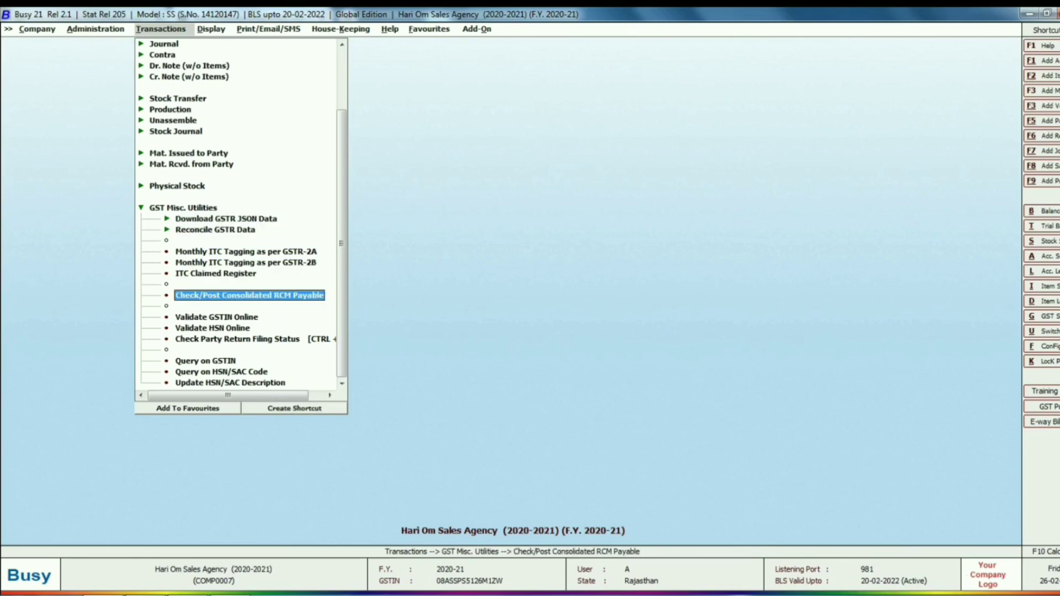
key(Return)
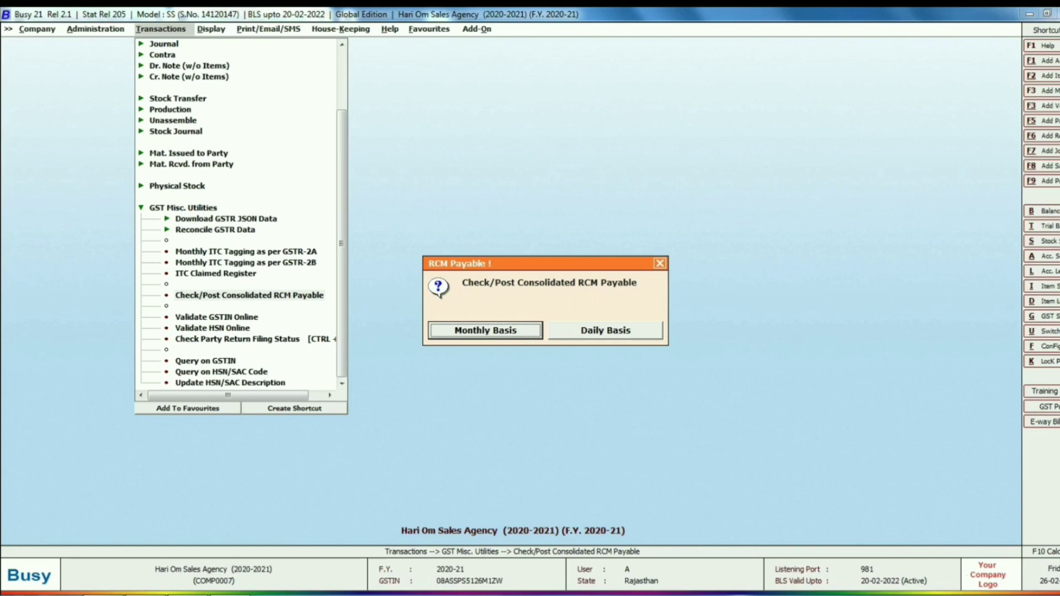
- Generate the RCM Payable report on a monthly basis for January
key(Return)
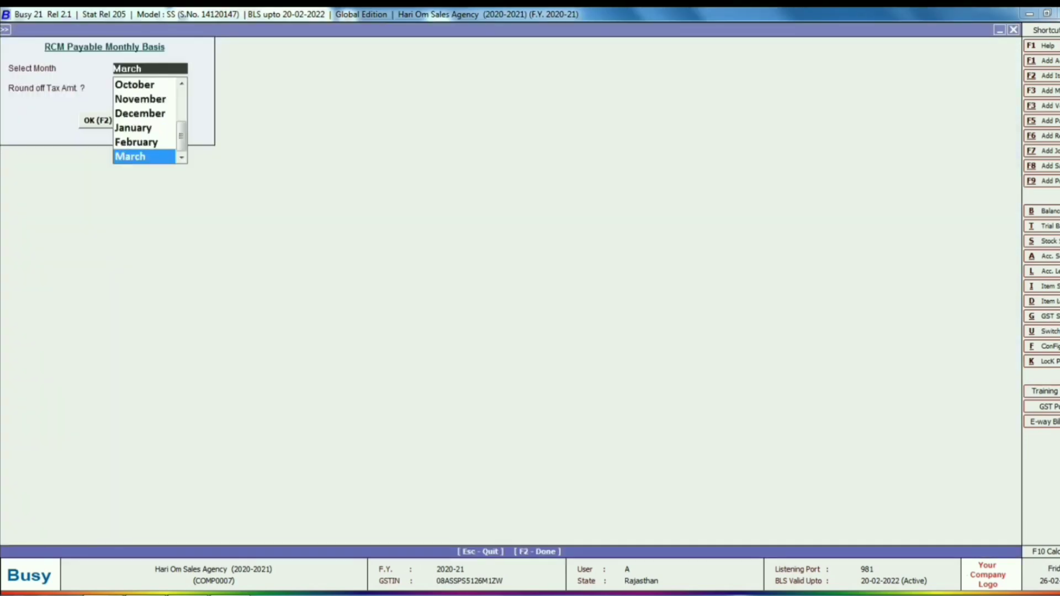
key(Up)
key(Up)
key(Up)
key(Up)
key(Up)
key(Down)
key(Down)
key(Down)
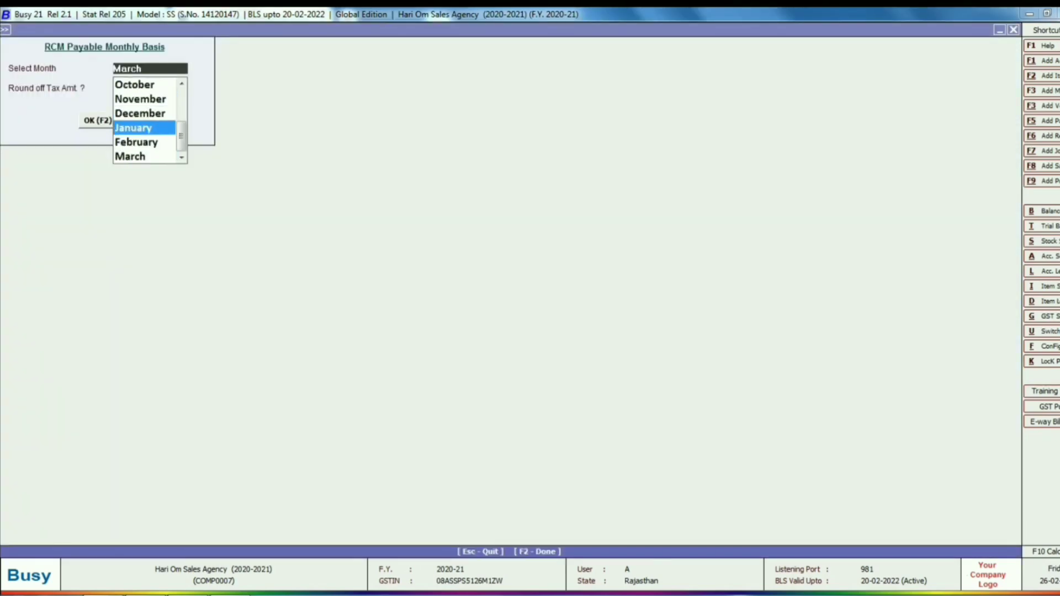
key(Return)
key(Return)
key(Return)
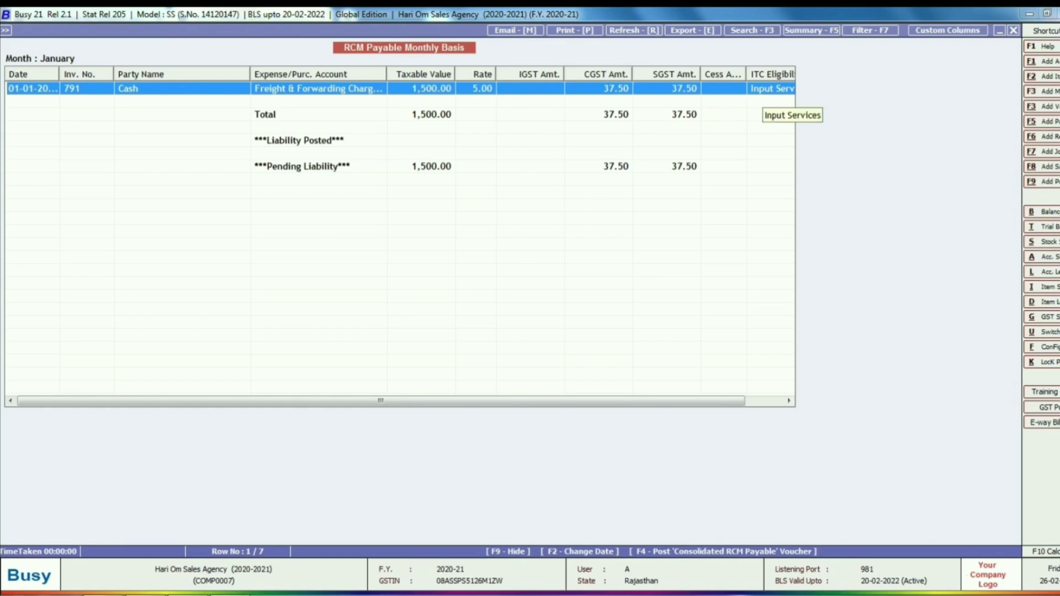
- Generate the Consolidated RCM Payable voucher in the GST series dated 31-01-2021, accepting the proposed RCM output and input accounts
scroll(400, 237, right, 2)
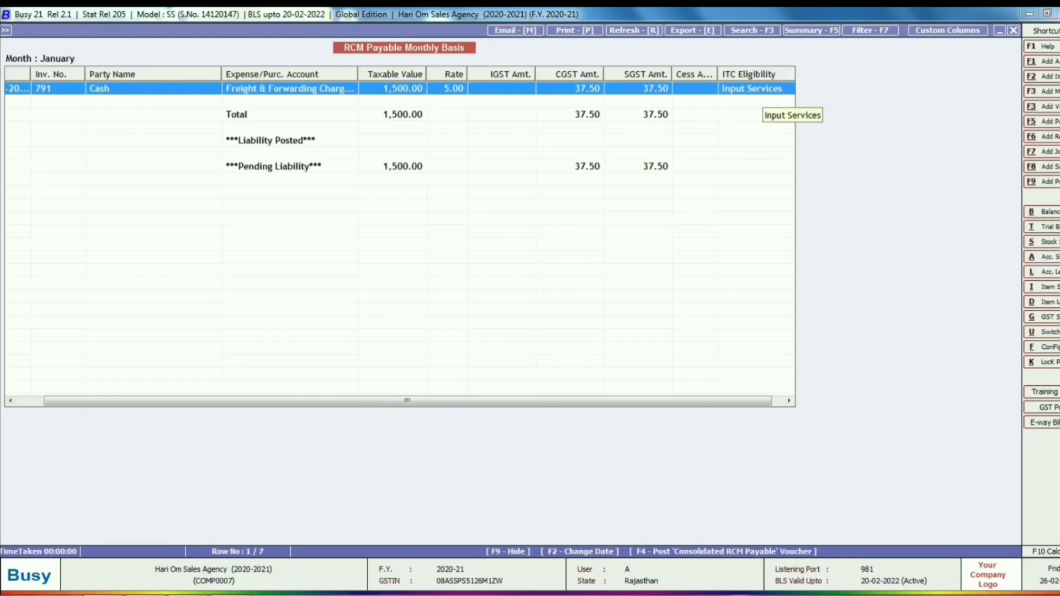
scroll(399, 237, left, 1)
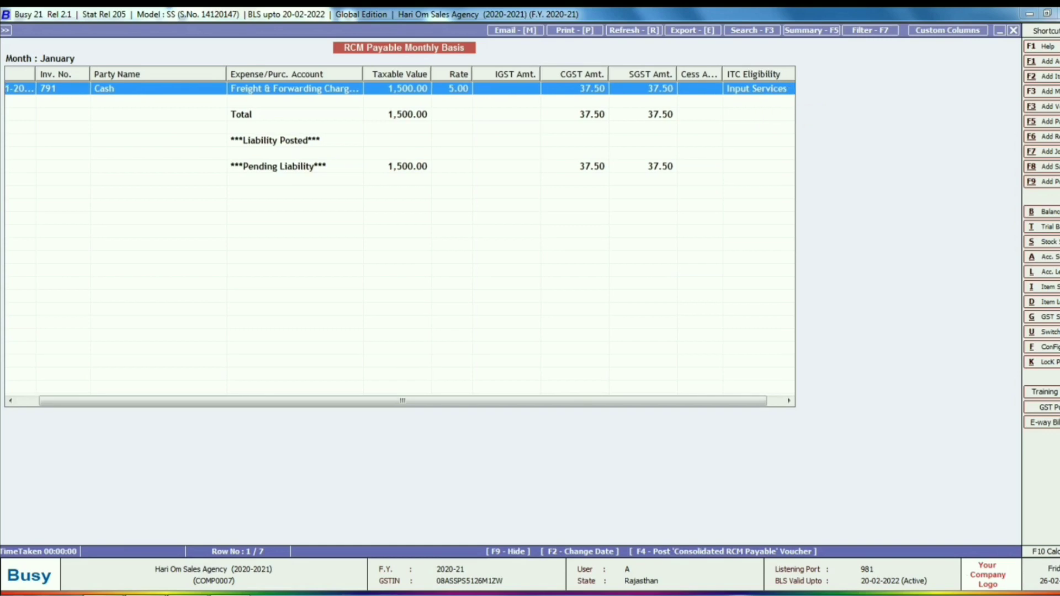
scroll(399, 237, left, 2)
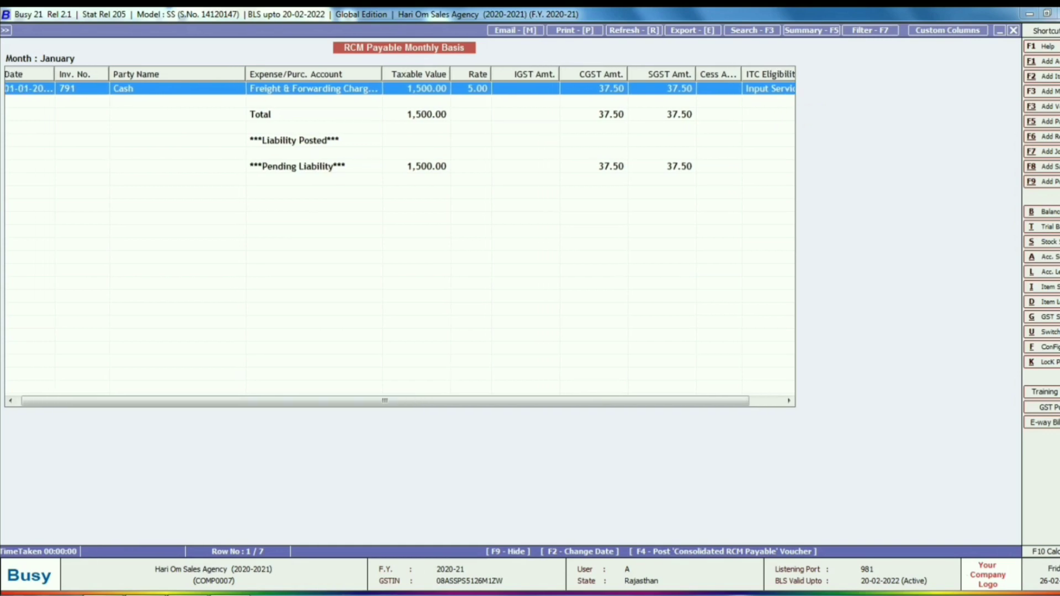
scroll(400, 237, left, 1)
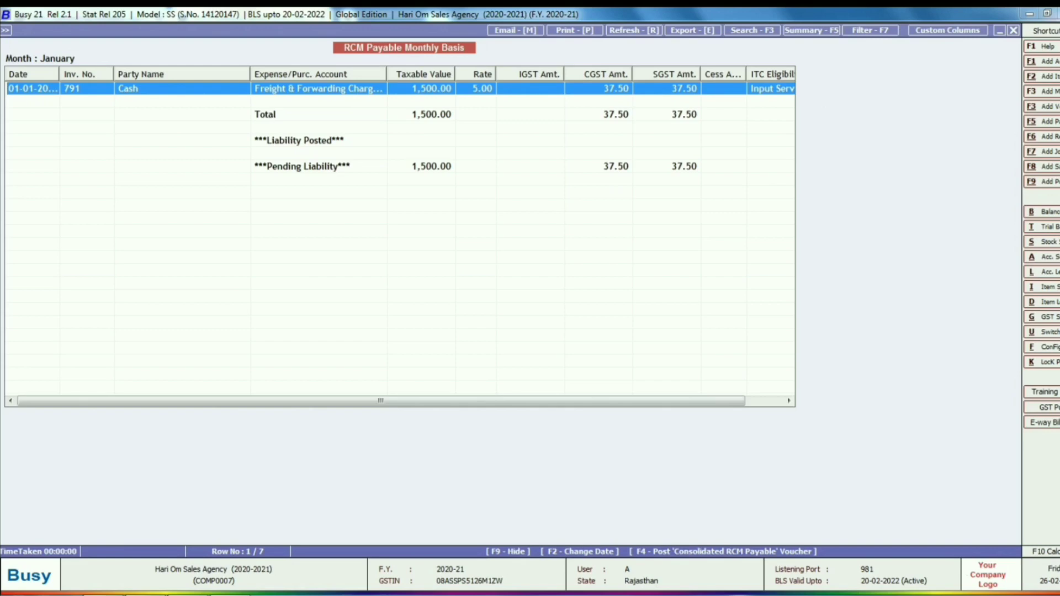
scroll(400, 237, left, 2)
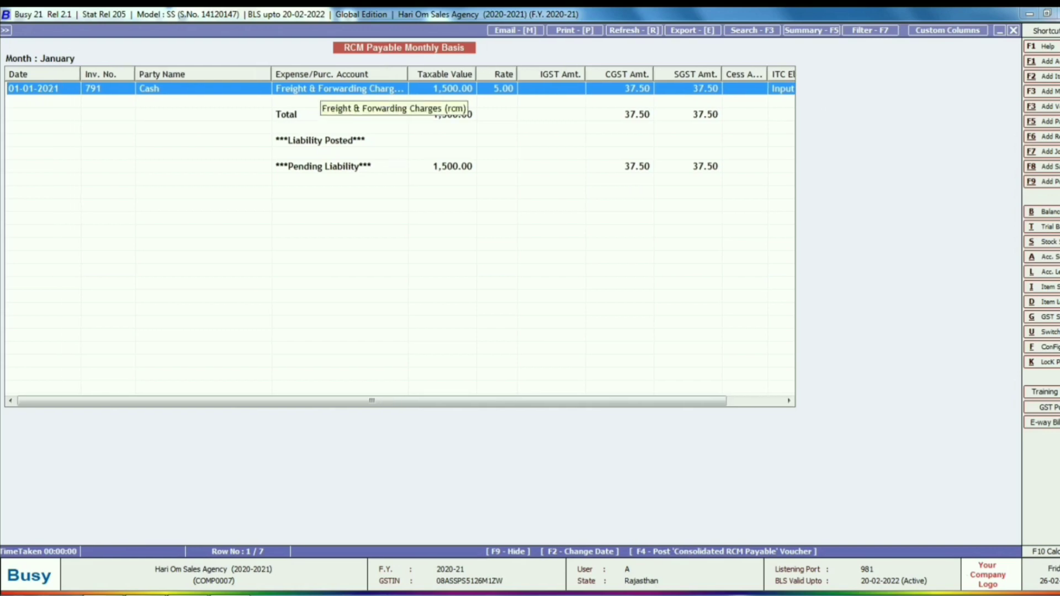
key(F4)
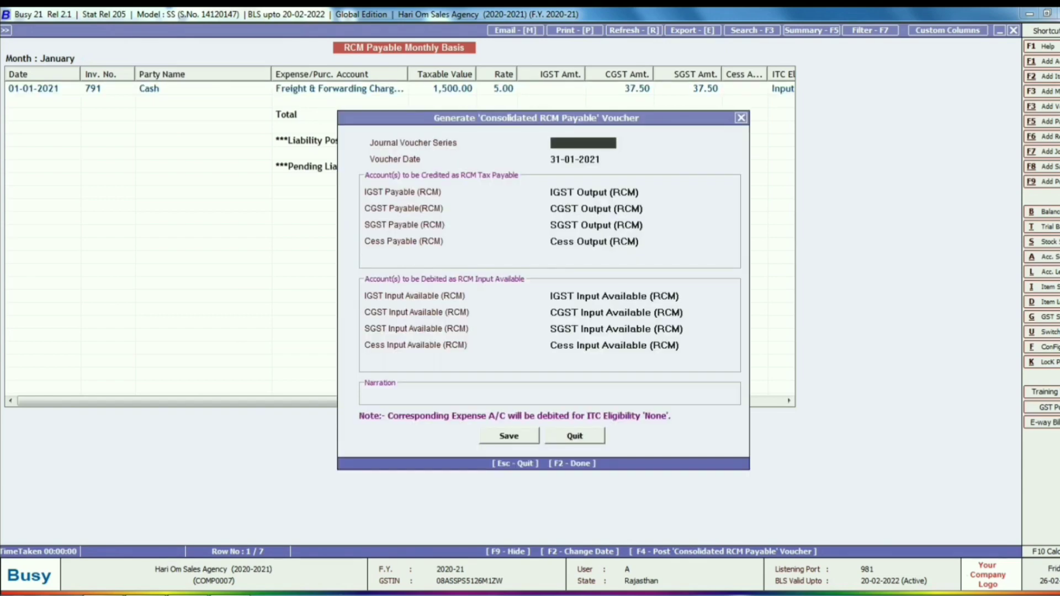
key(Return)
key(Return)
key(Return)
key(Return)
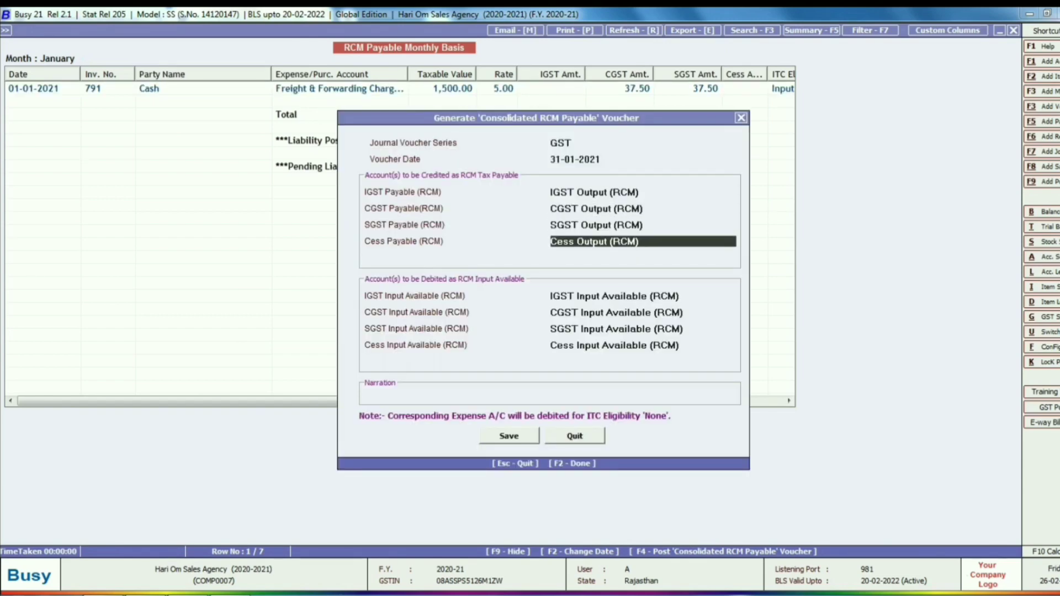
key(Return)
key(Return)
key(Return)
key(Return)
key(Return)
key(Return)
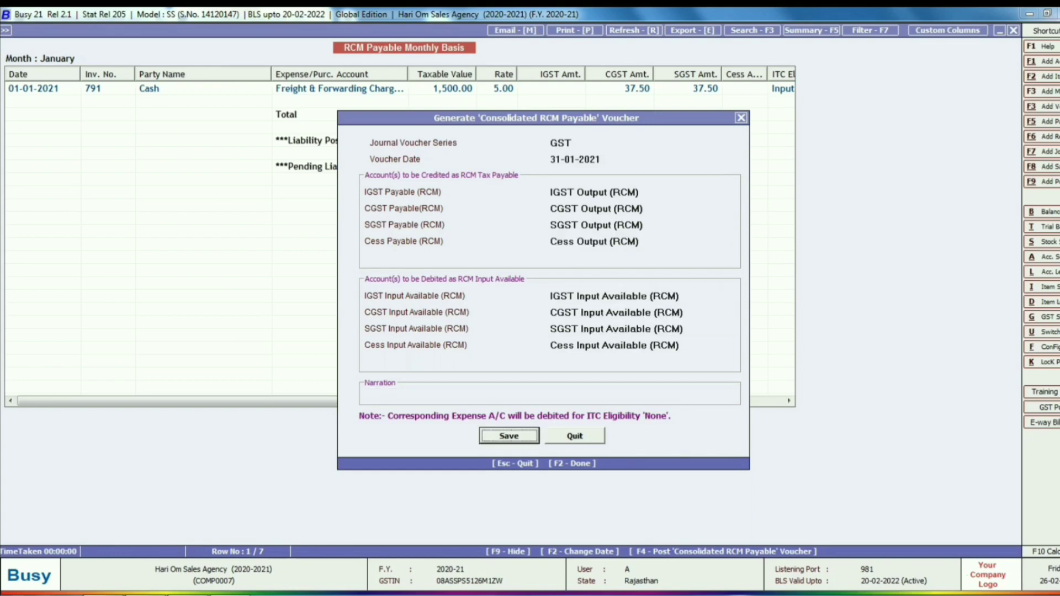
key(Return)
key(Return)
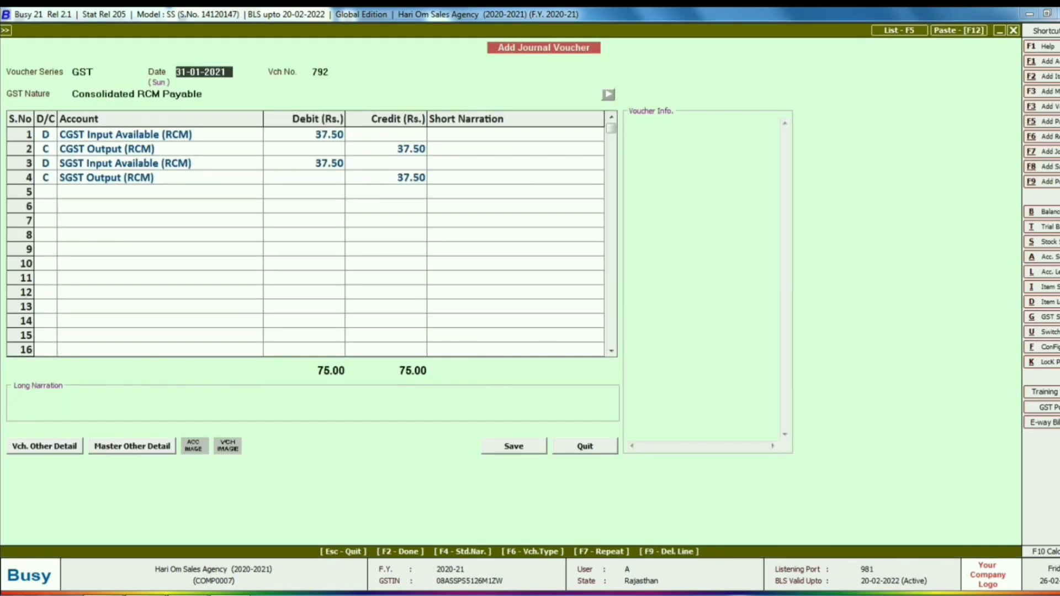
- Accept the reverse charge liability details for the freight expense and save the consolidated RCM payable voucher
key(F2)
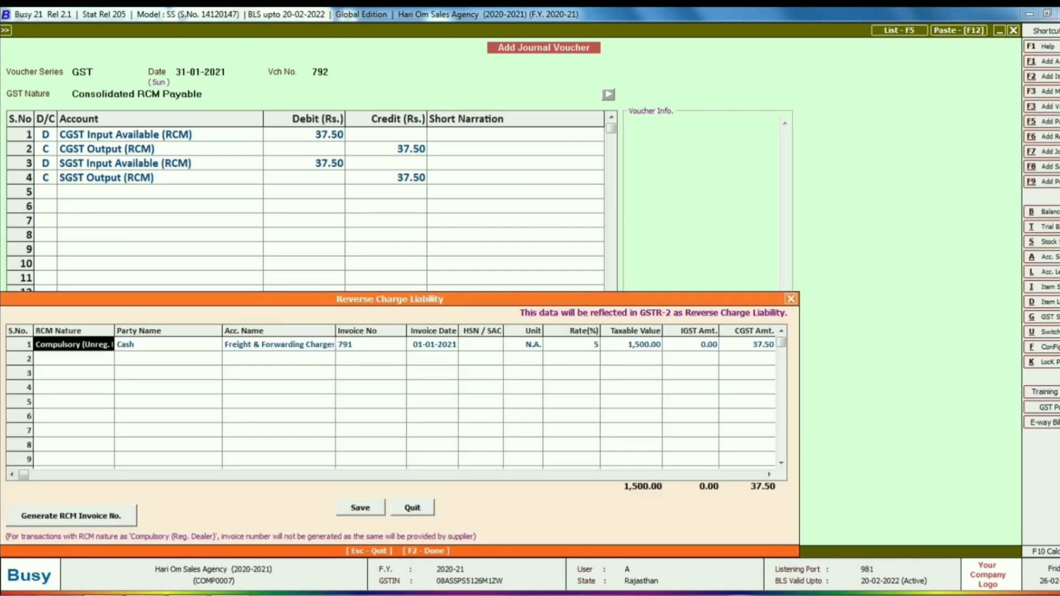
key(Return)
key(Return)
key(Return)
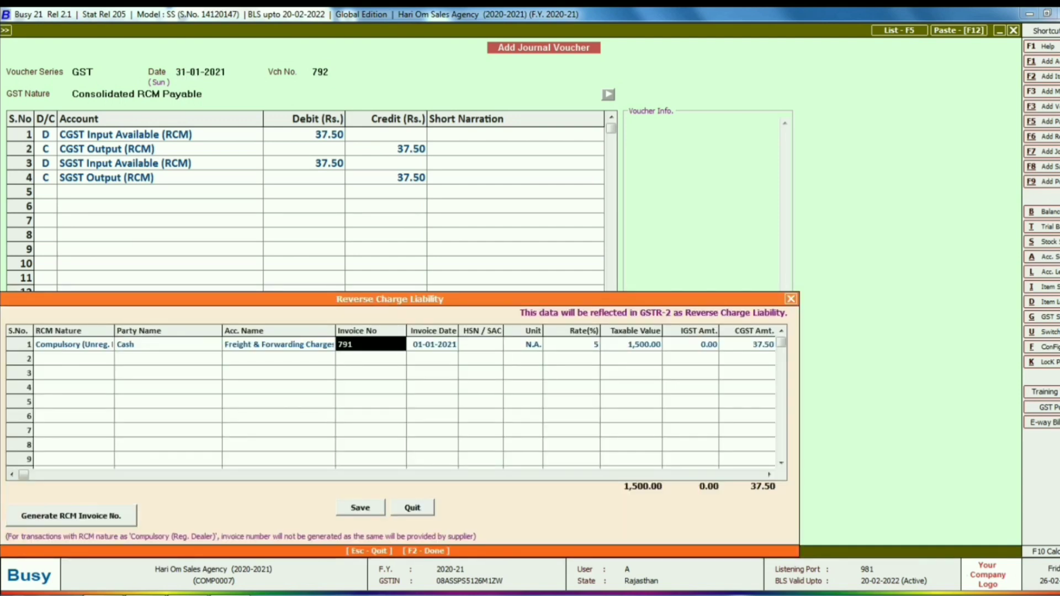
key(F2)
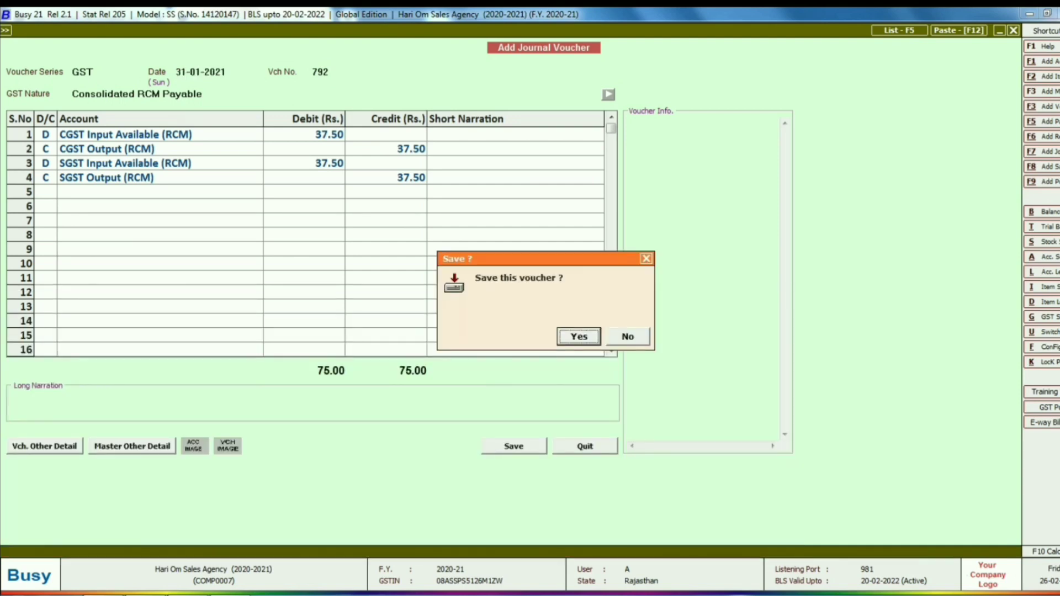
key(Return)
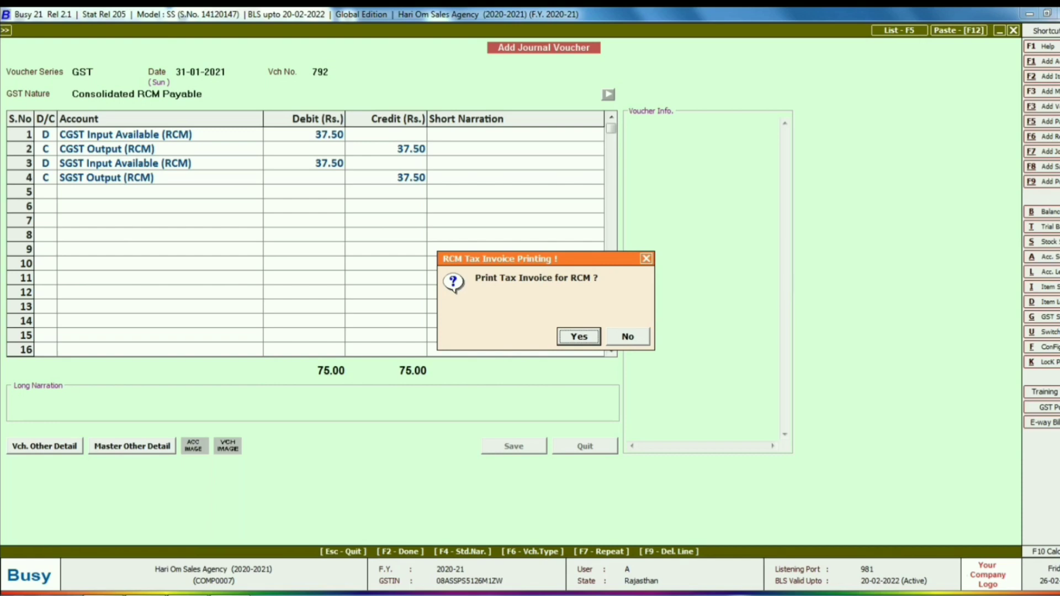
- Decline printing the RCM tax invoice and close the voucher and RCM Payable report
key(n)
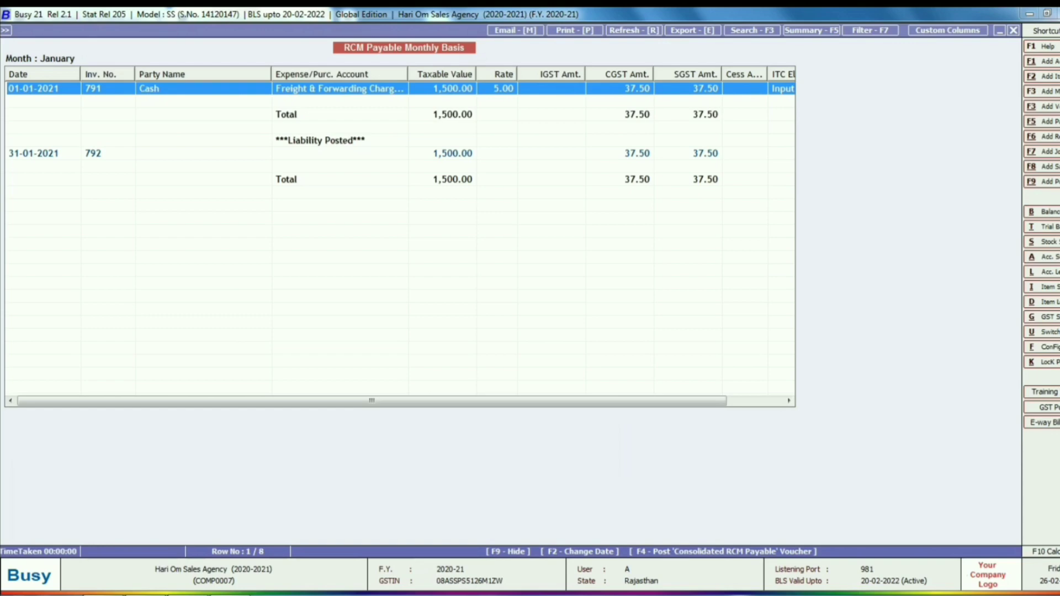
key(Escape)
key(Escape)
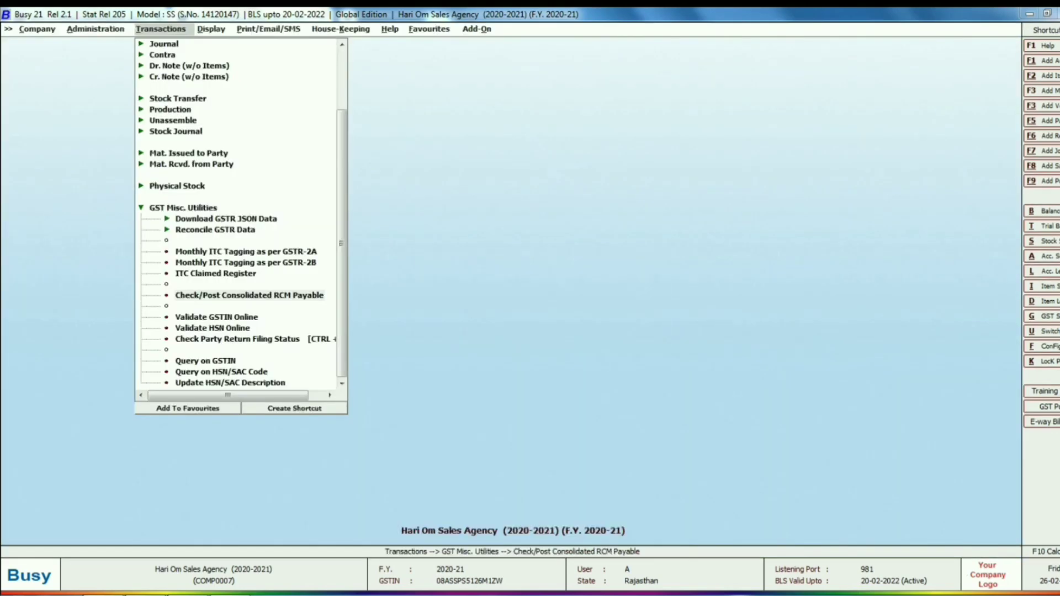
key(Escape)
key(Escape)
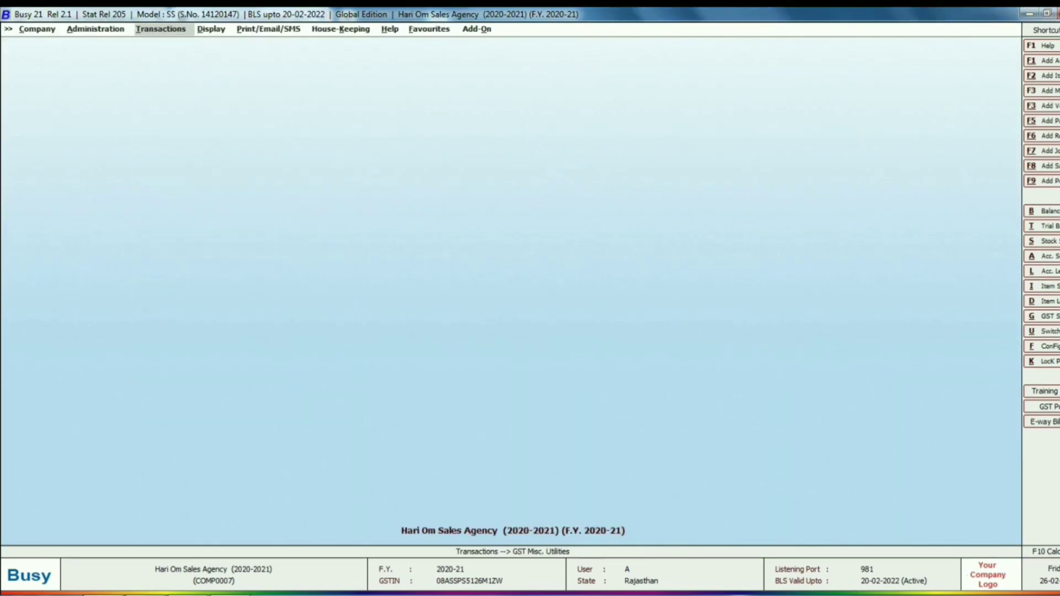
- Open the GST Summary report from the GST summaries
key(Return)
key(Up)
key(Up)
key(Up)
key(Up)
key(Up)
key(Up)
key(Up)
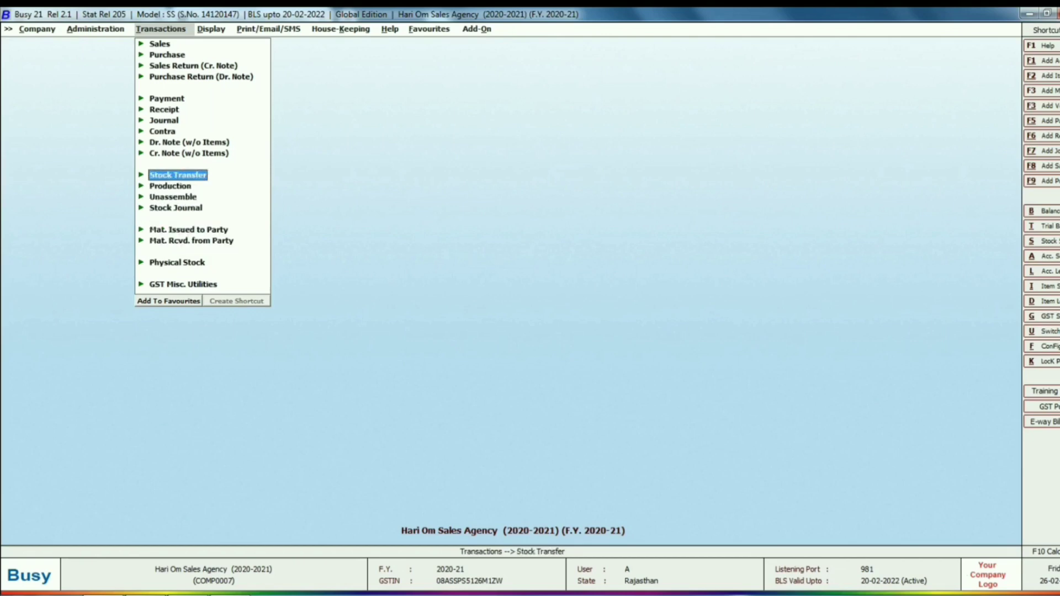
key(Right)
key(Return)
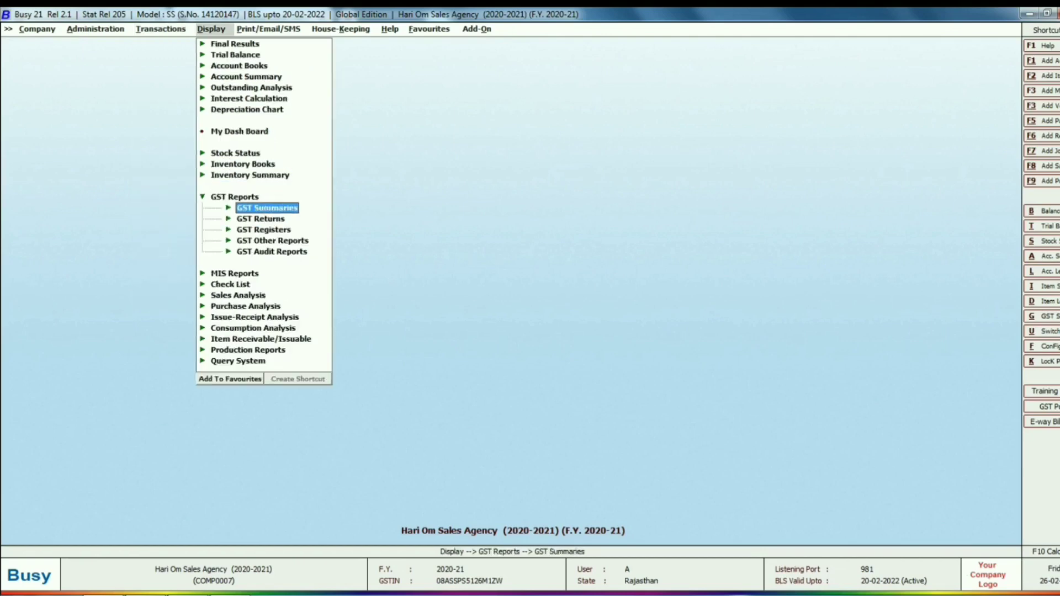
key(Return)
key(Return)
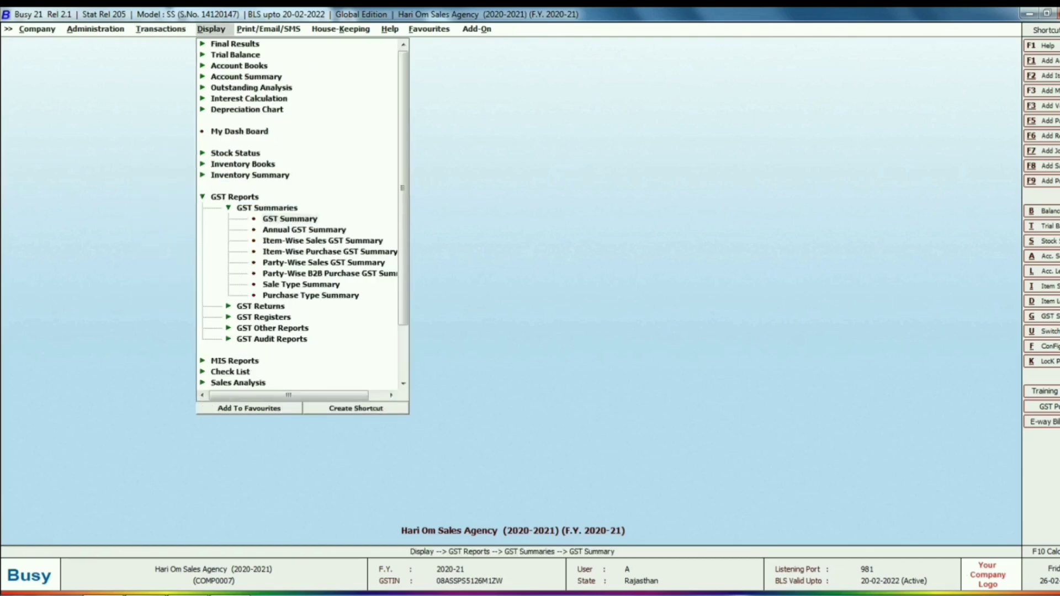
- Generate the standard GST Summary for 01-01-2021 to 31-01-2021 and select the Output GST on RCM line
key(Return)
text(1.1)
key(Return)
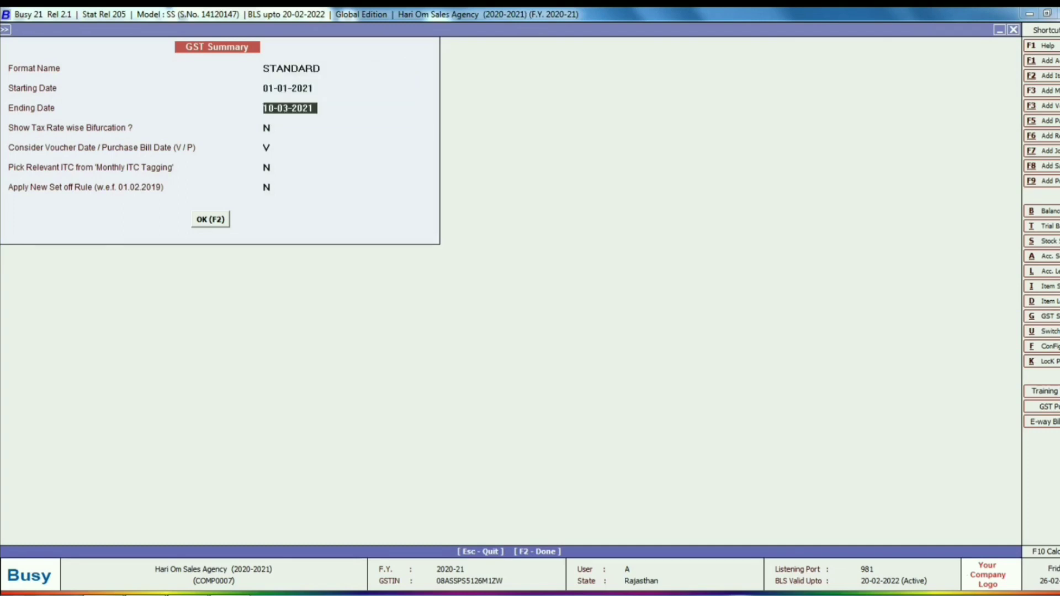
text(31.1)
key(Return)
key(Return)
key(Return)
key(Return)
key(Return)
key(Return)
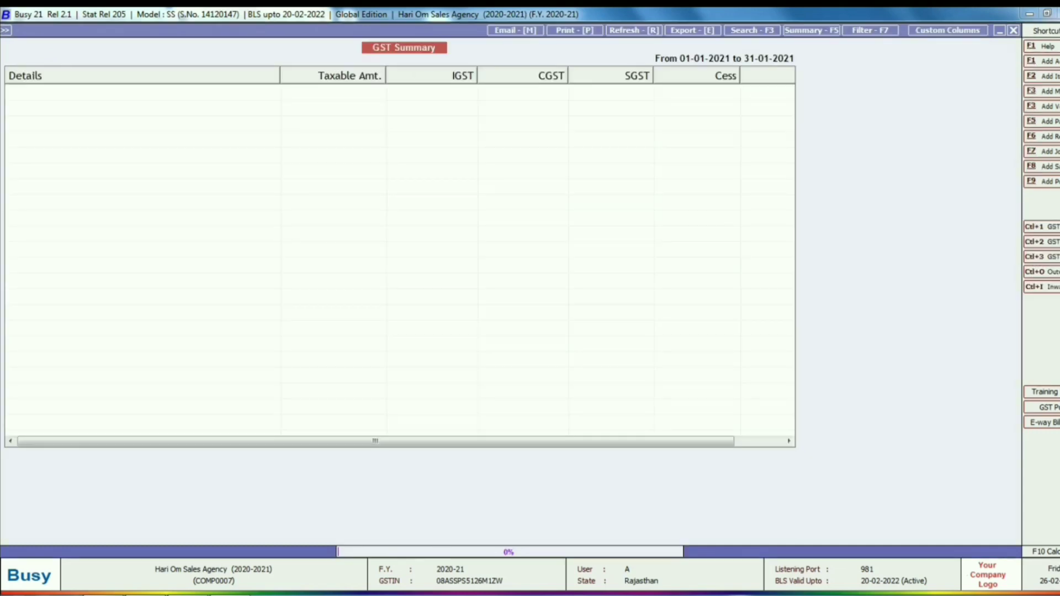
key(Down)
key(Down)
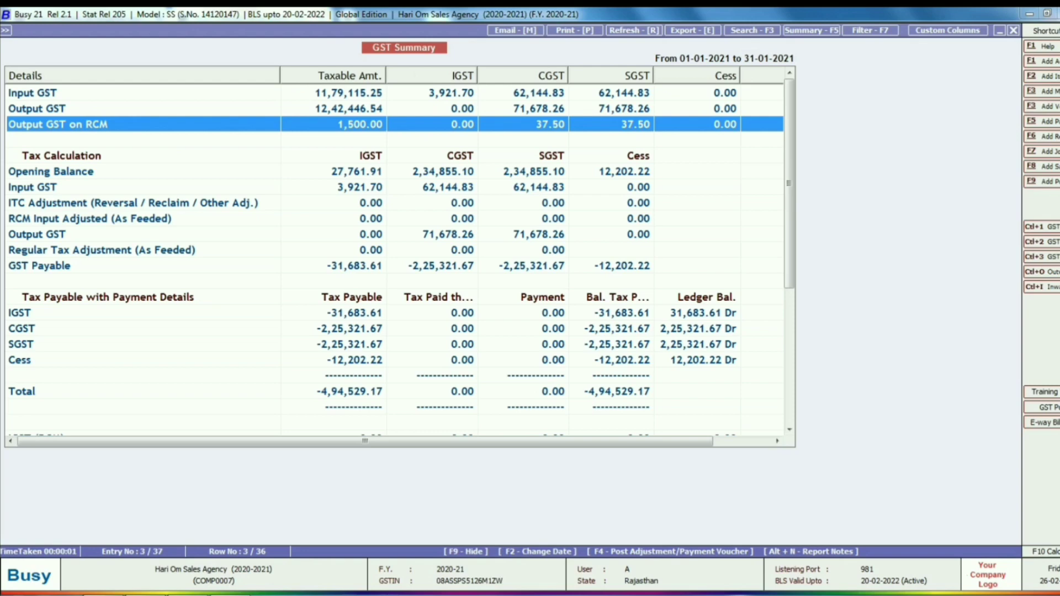
- Generate Form GSTR-3B for the same period and examine the reverse charge entries in its supplies, eligible ITC and tax payment sections
key(ctrl+3)
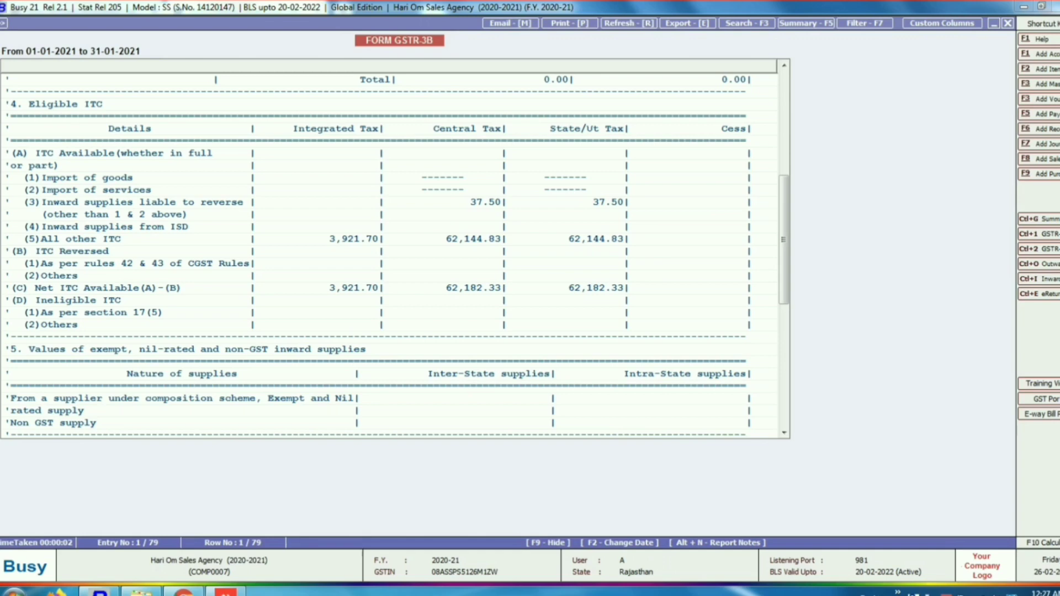
click(243, 202)
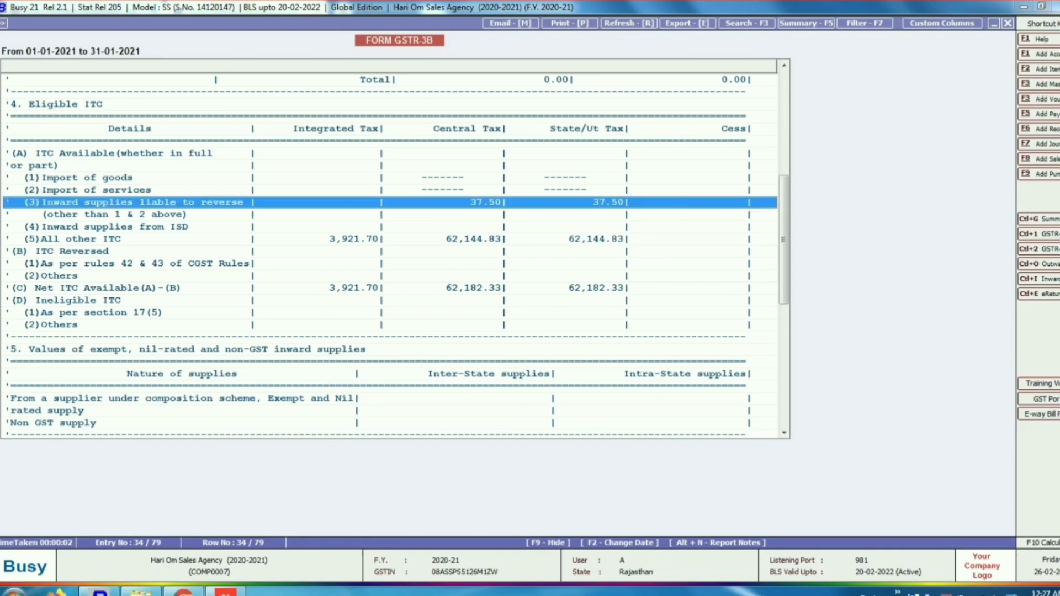
scroll(395, 257, down, 7)
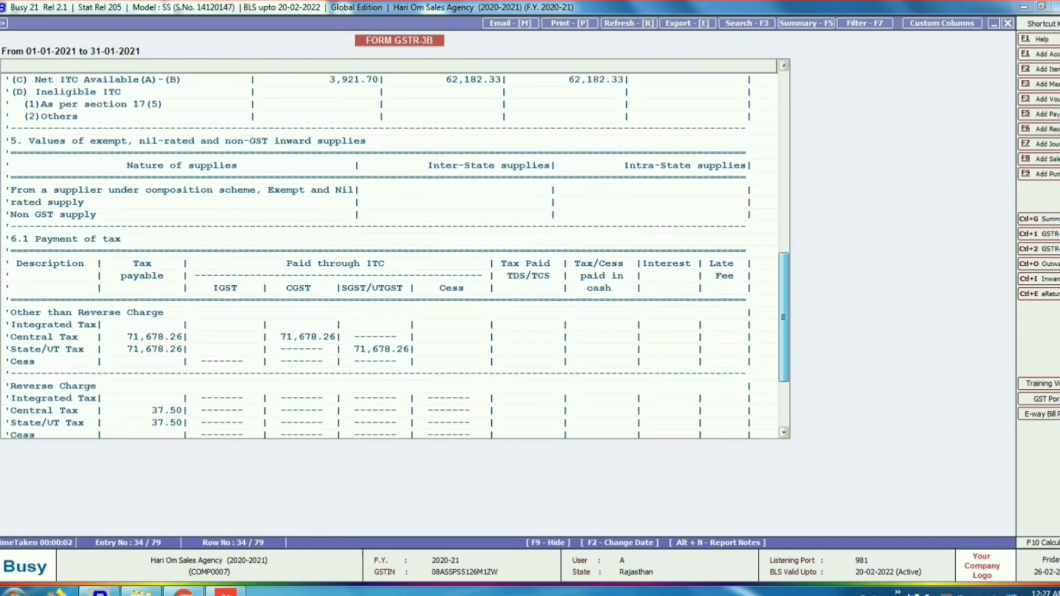
scroll(395, 256, up, 9)
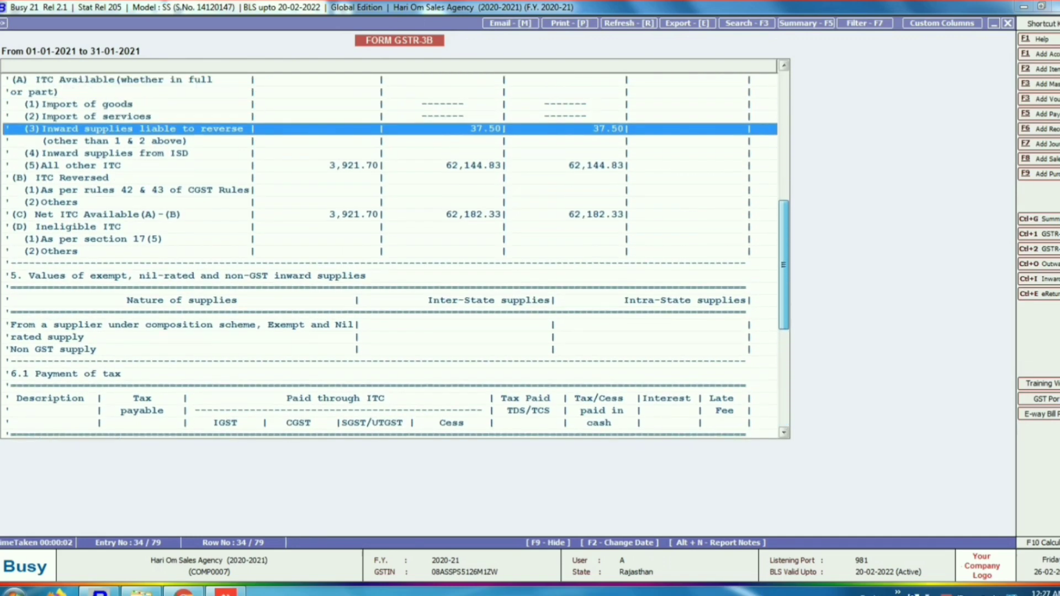
scroll(395, 257, up, 6)
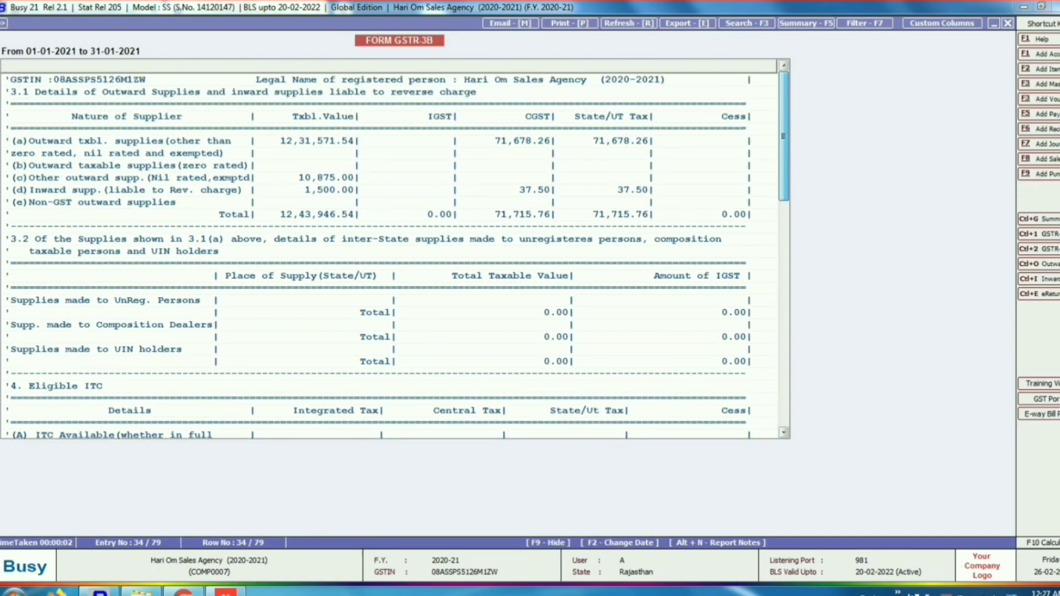
scroll(396, 257, down, 12)
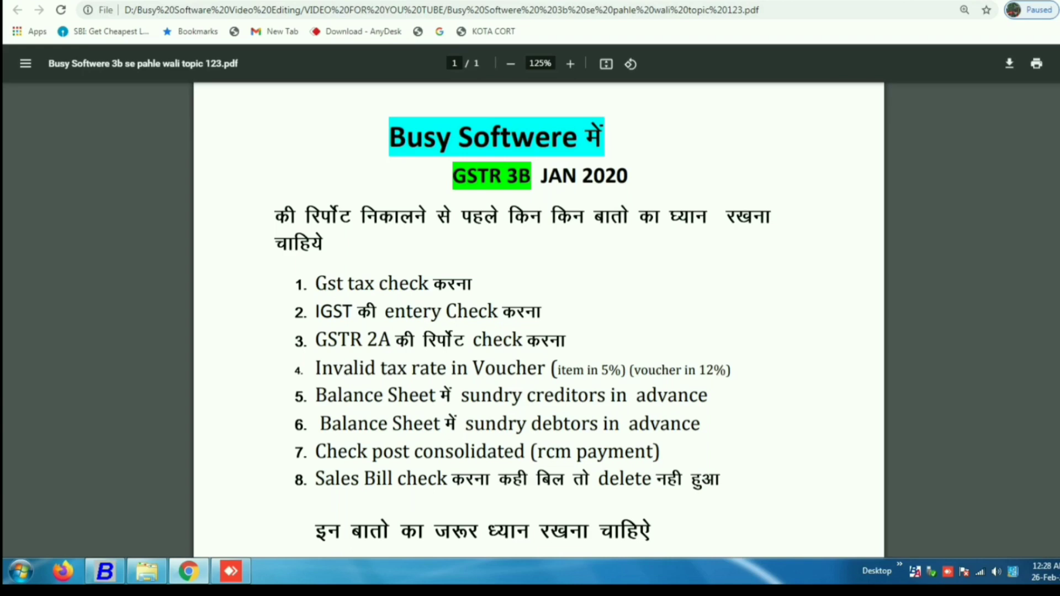
- Switch from the checklist PDF back to Busy and close the GSTR-3B and GST Summary reports
key(alt+Tab)
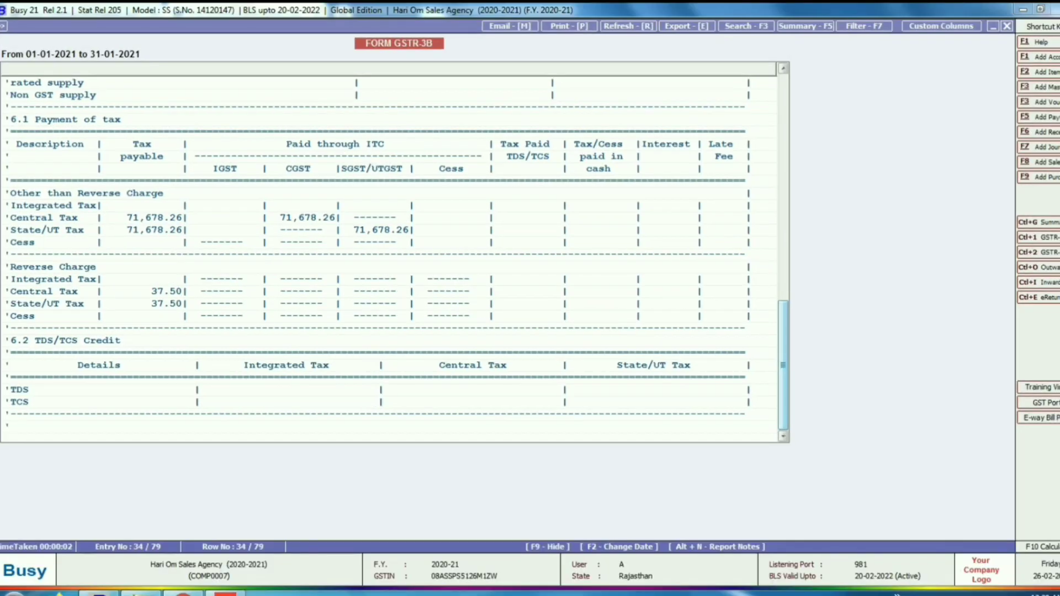
key(Escape)
key(Escape)
- Open the Sales Register among the standard account registers
key(Up)
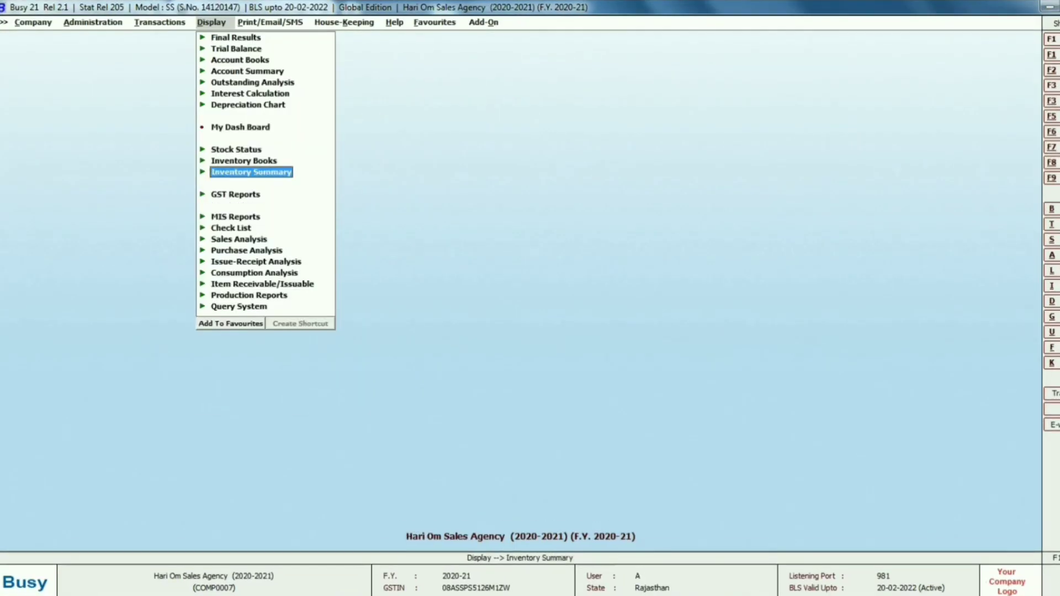
key(Up)
key(Up)
key(Up)
key(Up)
key(Up)
key(Up)
key(Up)
key(Up)
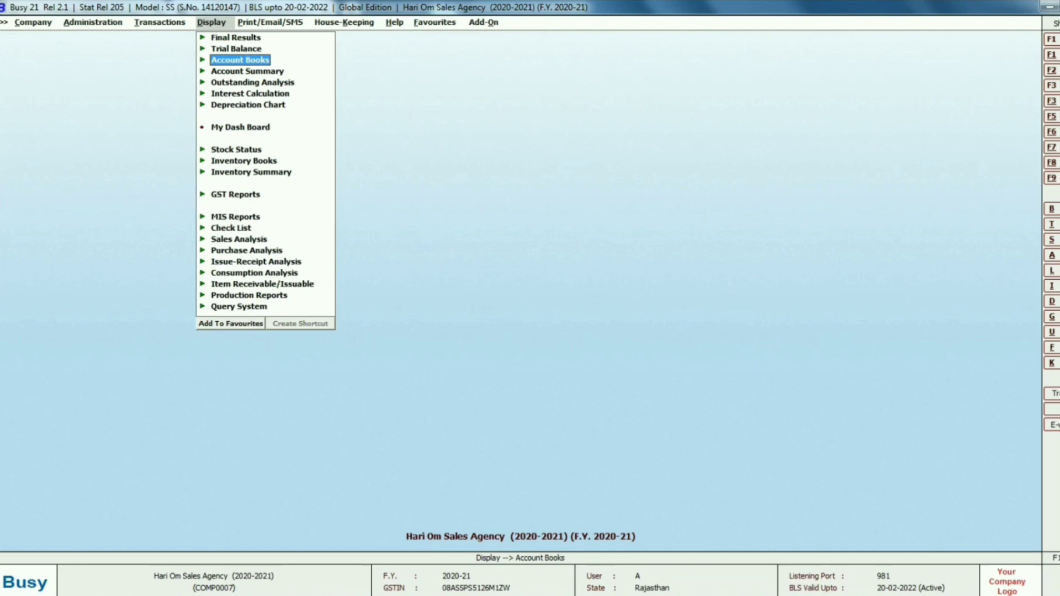
key(Return)
key(Down)
key(Down)
key(Down)
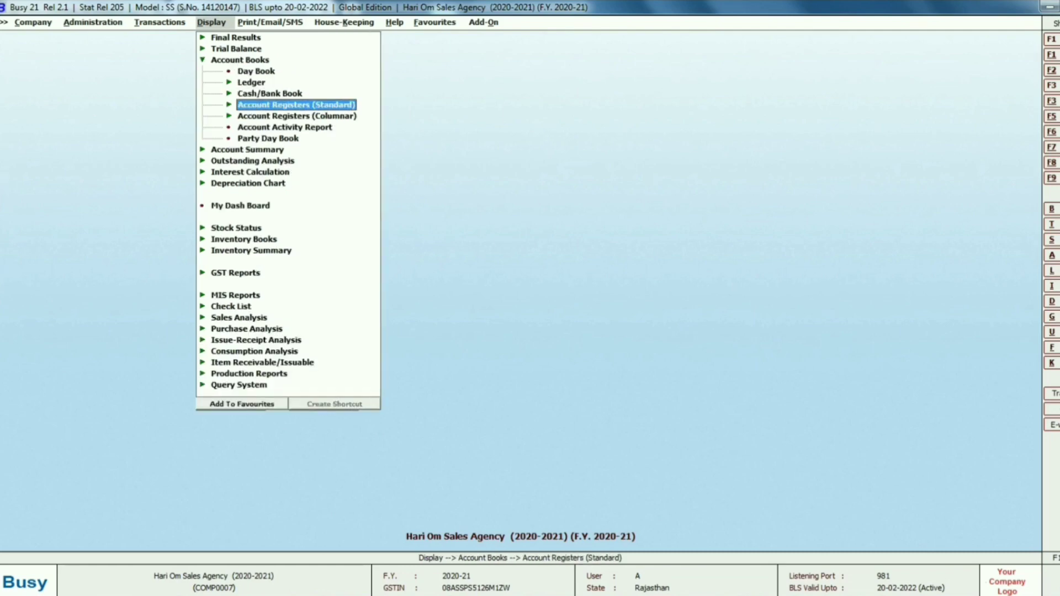
key(Return)
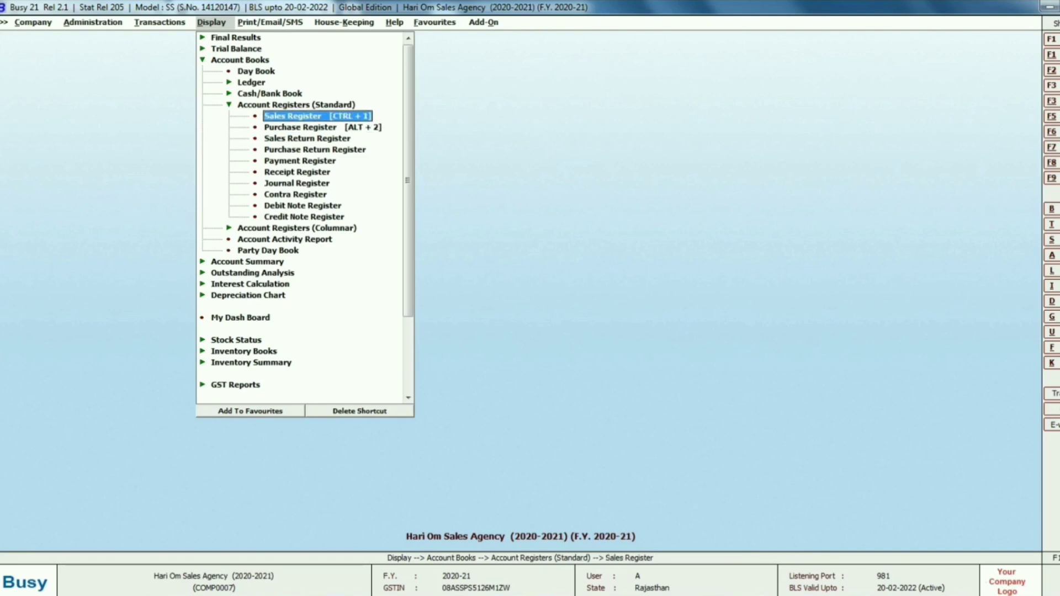
key(Return)
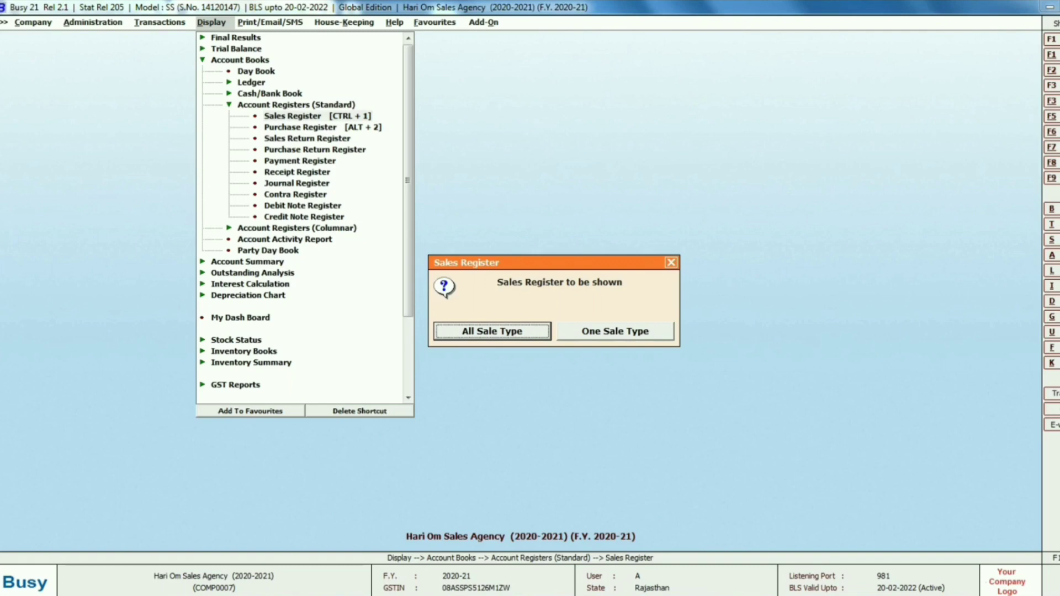
- Generate the Sales Register for all sale types and voucher series from 01-04-2020 to 10-03-2021, in the STANDARD format
key(Return)
key(Return)
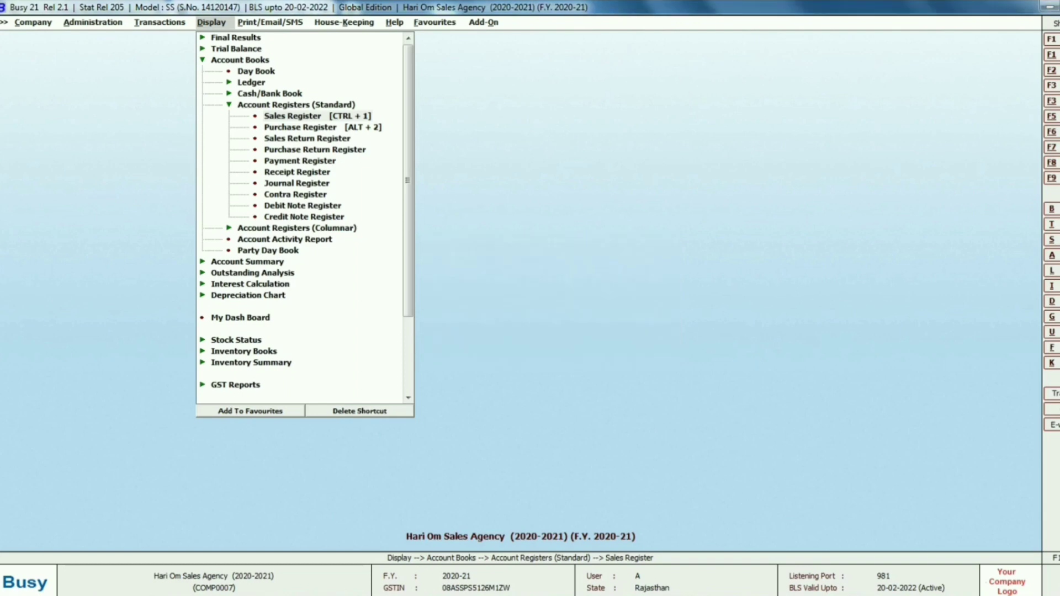
key(Return)
key(Return)
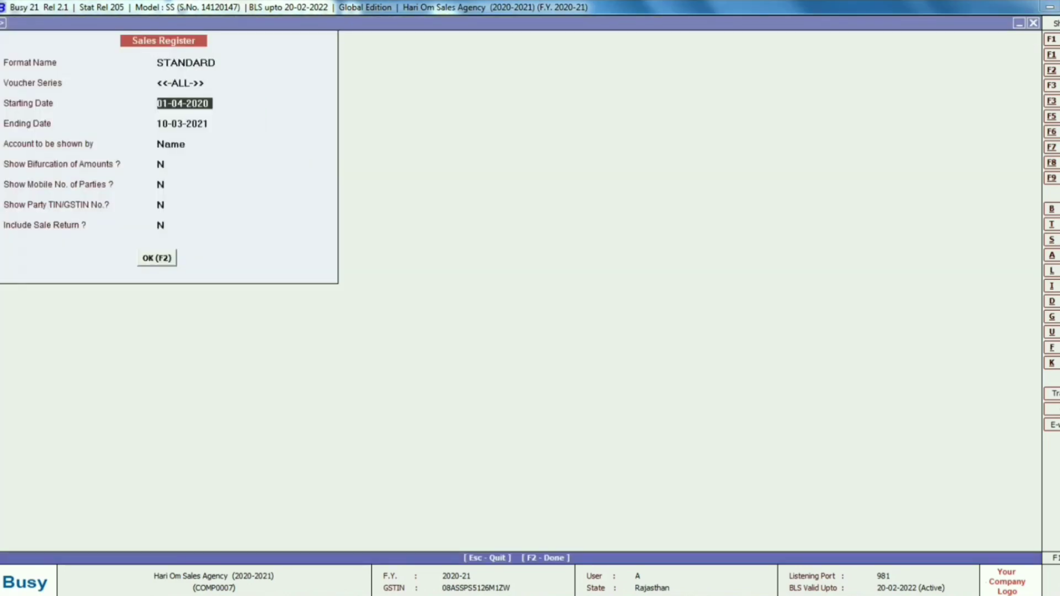
key(Return)
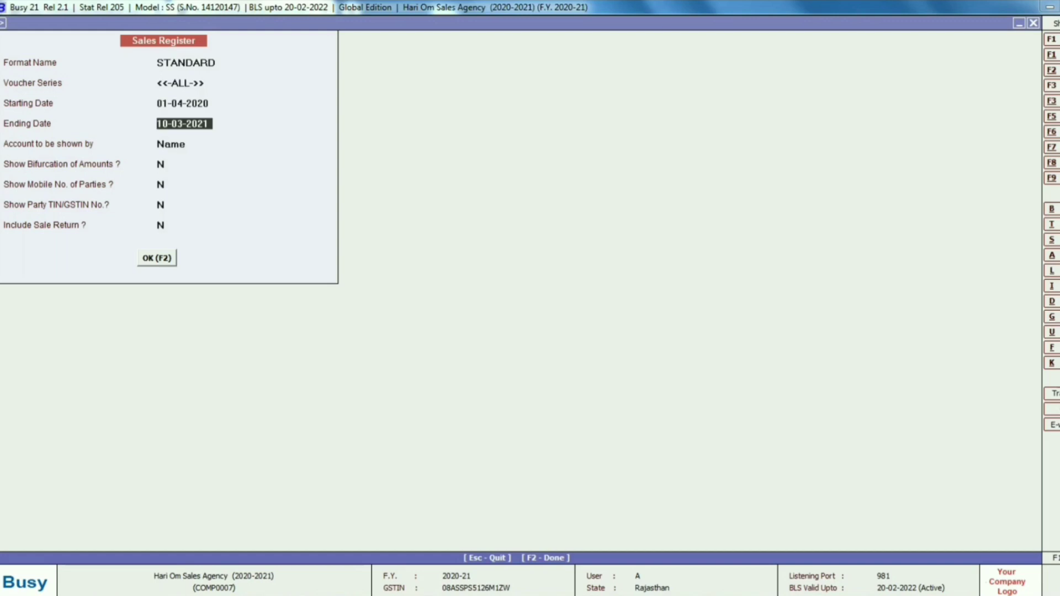
key(F2)
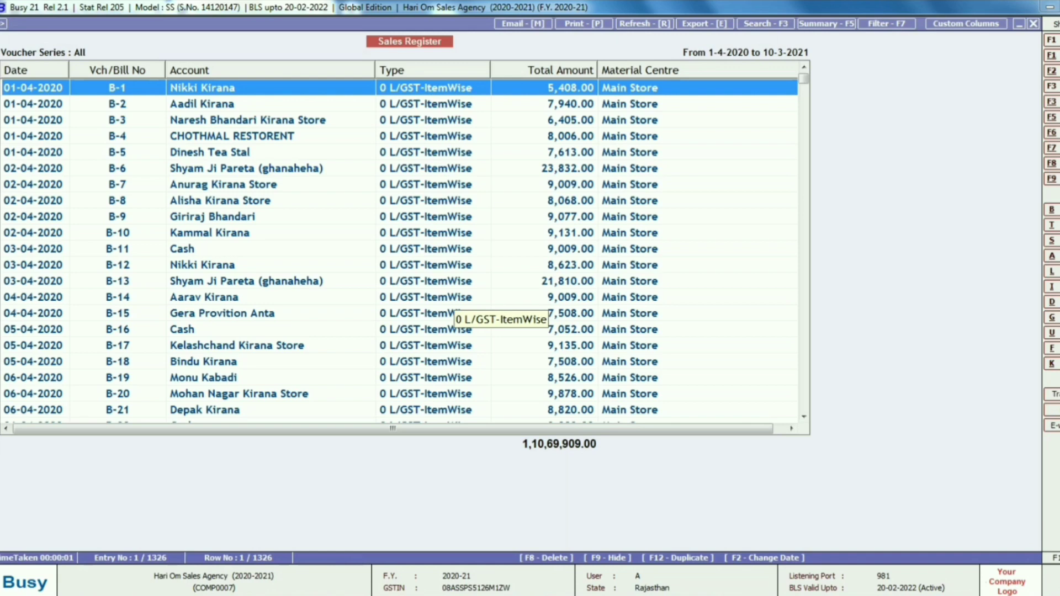
- Check the last bills in the Sales Register for gaps in the bill numbering and switch to the checklist PDF
key(End)
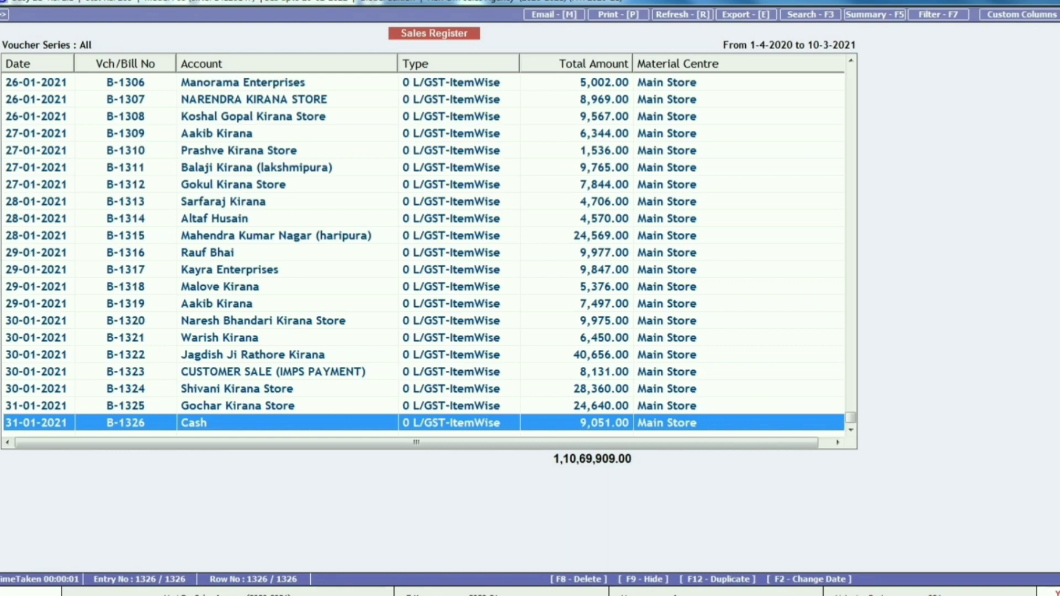
key(Up)
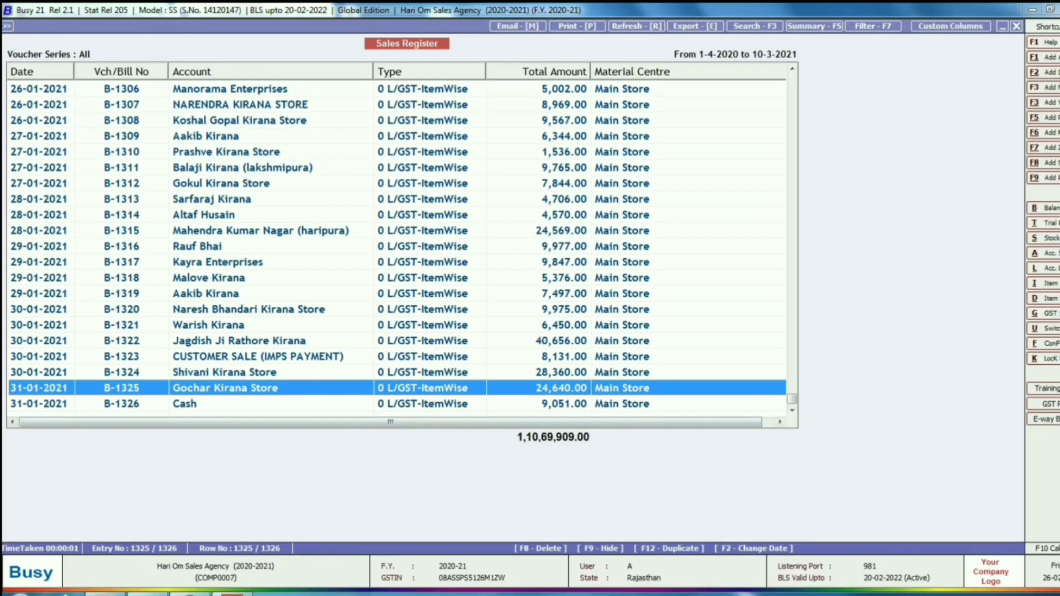
click(184, 403)
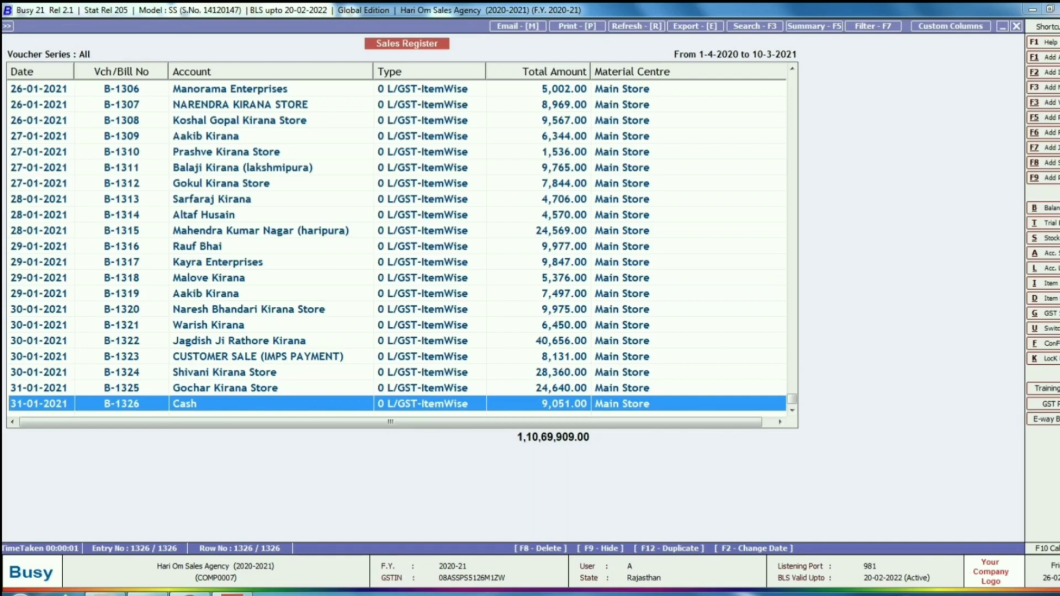
key(alt+Tab)
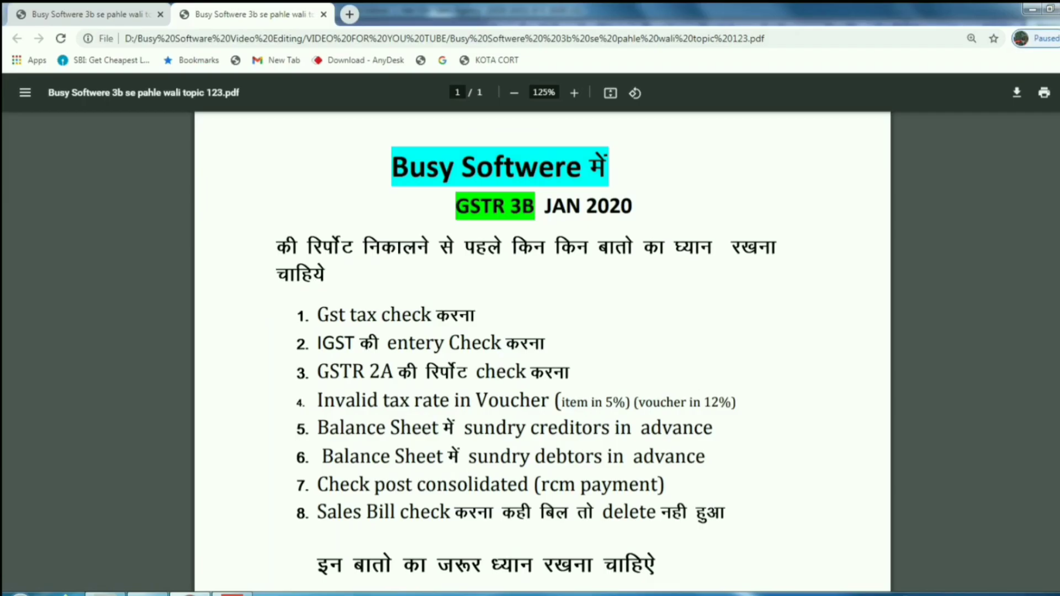